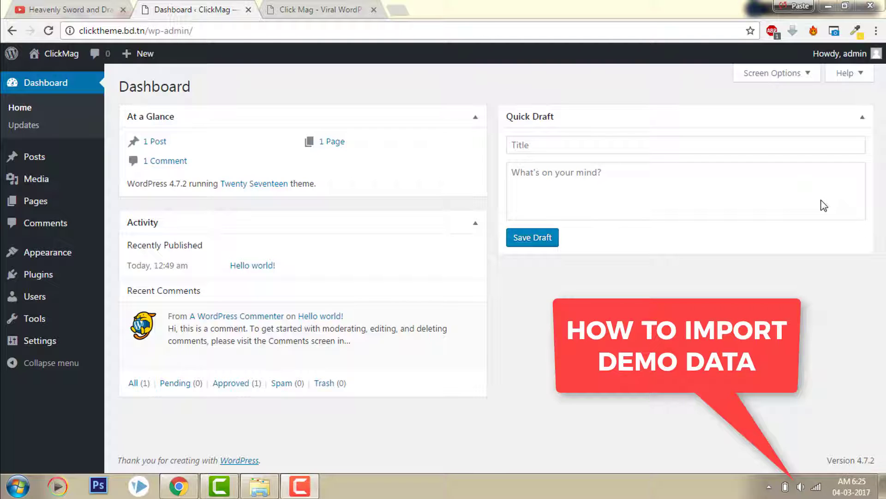
Step: Examine the Click Mag theme's live demo homepage on ThemeForest, and return to the site's admin dashboard
{"action": "left_click", "coordinate": [280, 6]}
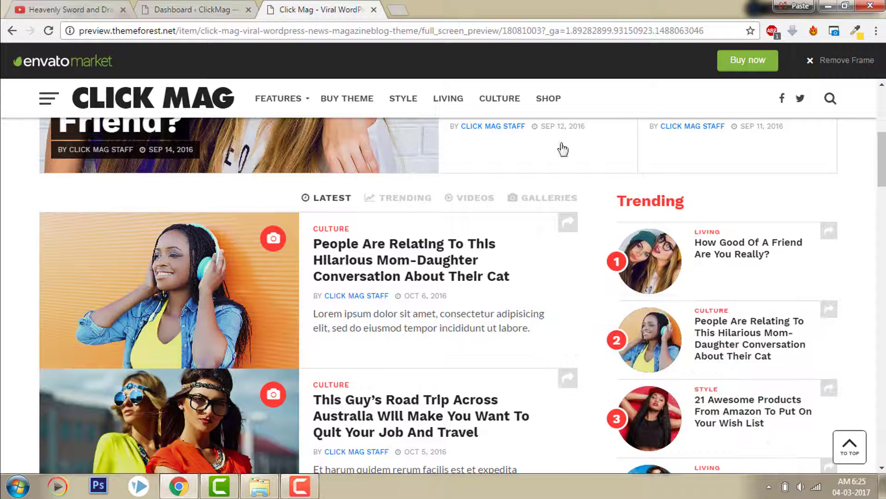
{"action": "scroll", "coordinate": [882, 159], "scroll_direction": "up", "scroll_amount": 7}
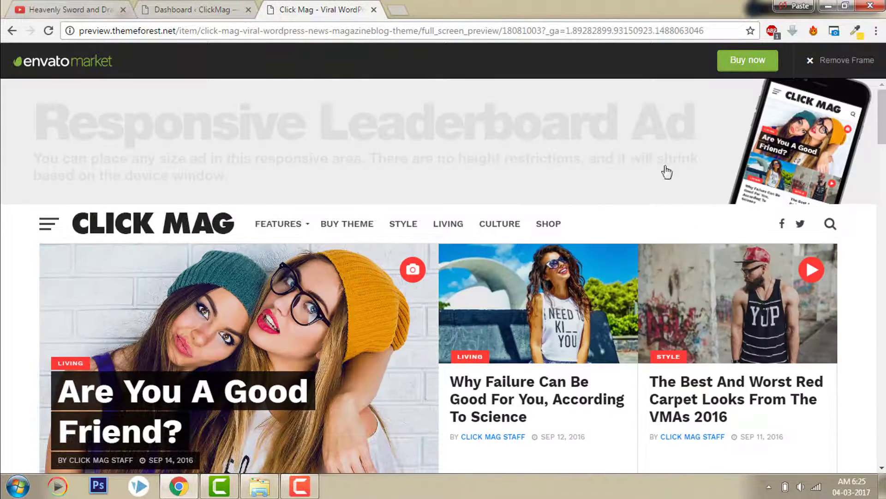
{"action": "scroll", "coordinate": [520, 198], "scroll_direction": "down", "scroll_amount": 3}
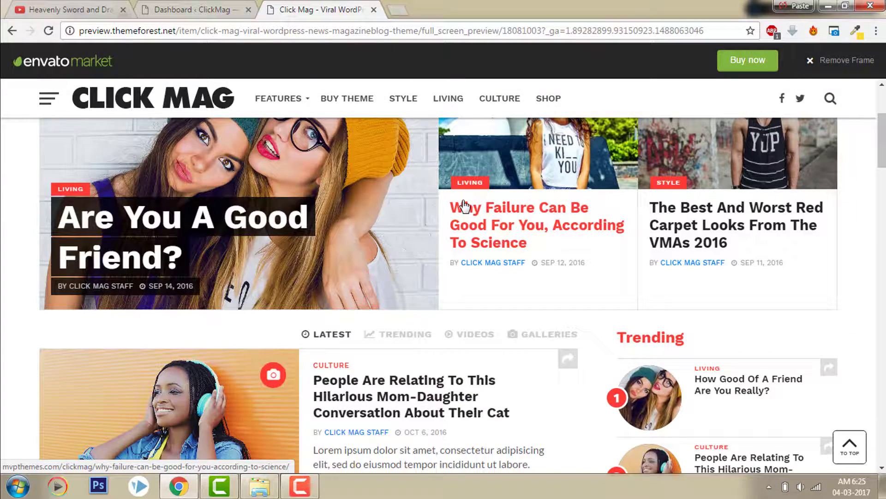
{"action": "left_click", "coordinate": [190, 6]}
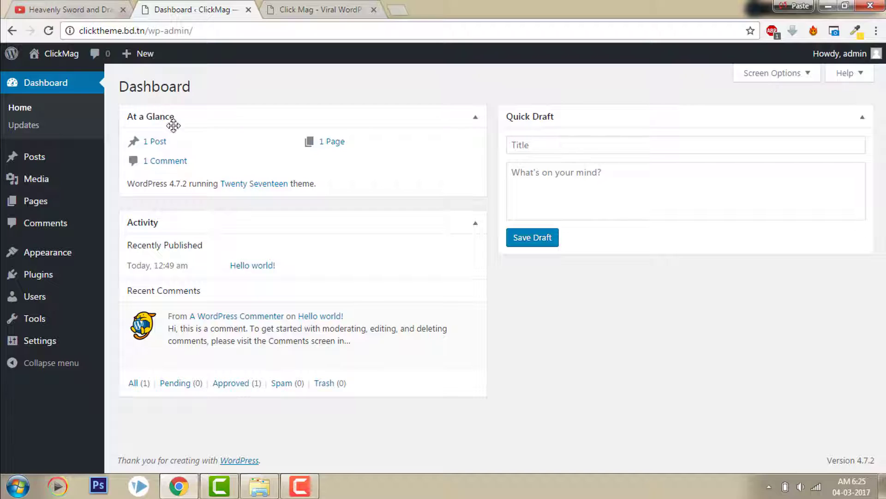
Step: Upload click-mag.zip as a new theme, install it and activate it
{"action": "mouse_move", "coordinate": [78, 253]}
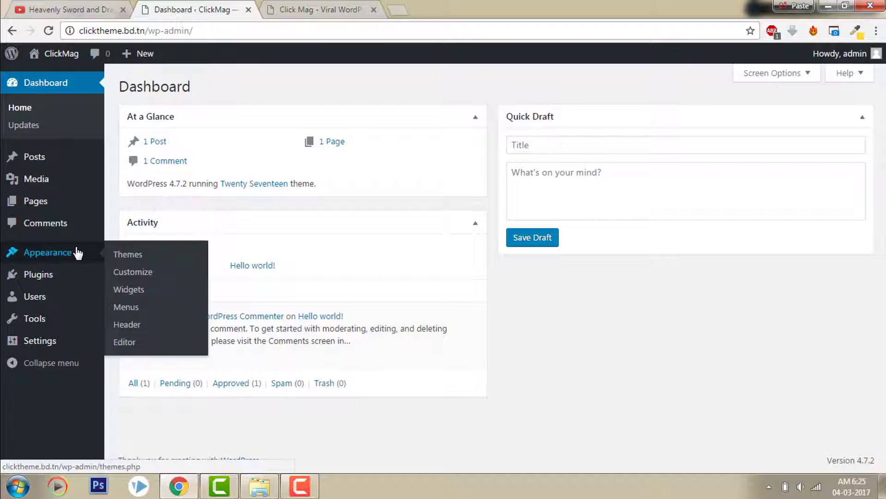
{"action": "left_click", "coordinate": [77, 253]}
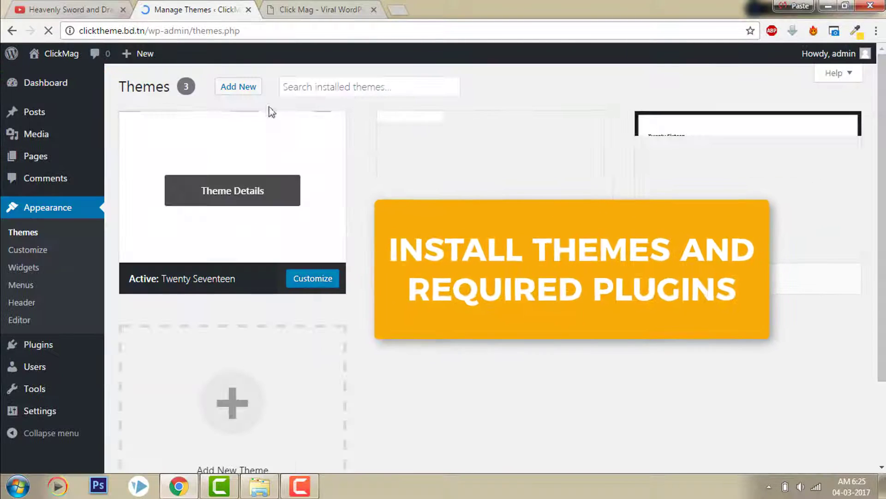
{"action": "left_click", "coordinate": [238, 86]}
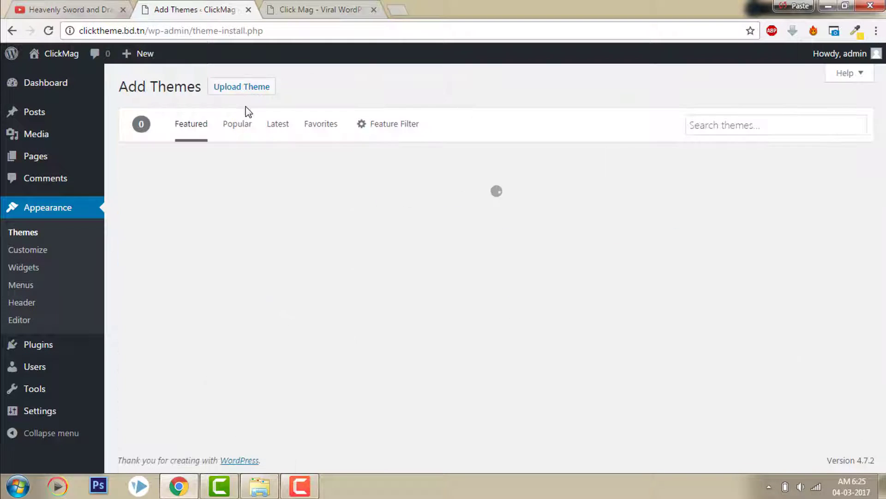
{"action": "left_click", "coordinate": [244, 88]}
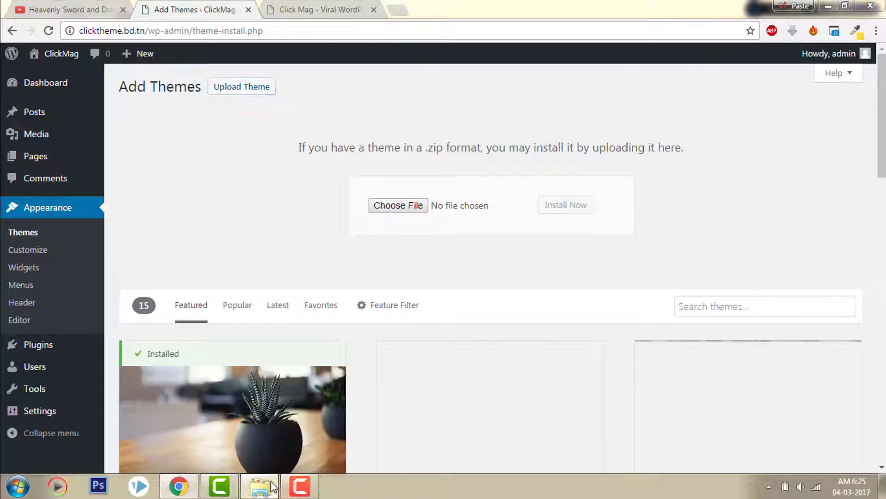
{"action": "left_click", "coordinate": [277, 485]}
{"action": "mouse_move", "coordinate": [426, 209]}
{"action": "left_mouse_down"}
{"action": "mouse_move", "coordinate": [348, 353]}
{"action": "mouse_move", "coordinate": [247, 475]}
{"action": "mouse_move", "coordinate": [169, 485]}
{"action": "mouse_move", "coordinate": [180, 492]}
{"action": "mouse_move", "coordinate": [546, 203]}
{"action": "mouse_move", "coordinate": [403, 206]}
{"action": "mouse_move", "coordinate": [419, 209]}
{"action": "left_mouse_up"}
{"action": "left_click", "coordinate": [563, 207]}
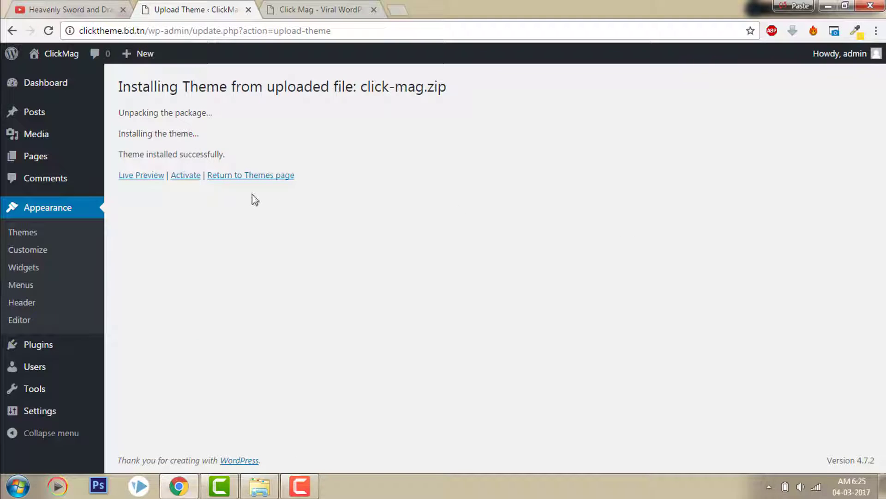
{"action": "left_click", "coordinate": [187, 176]}
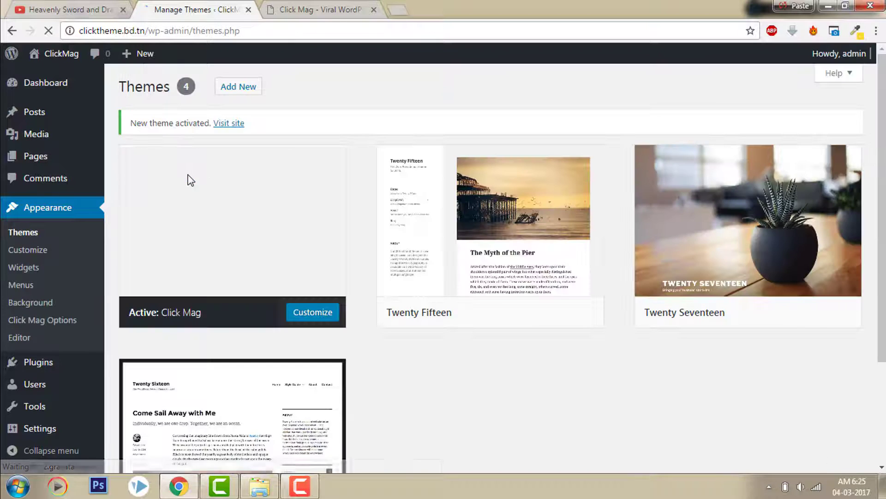
Step: Upload theia-sticky-sidebar.zip as a new plugin, install it and activate it
{"action": "mouse_move", "coordinate": [35, 365]}
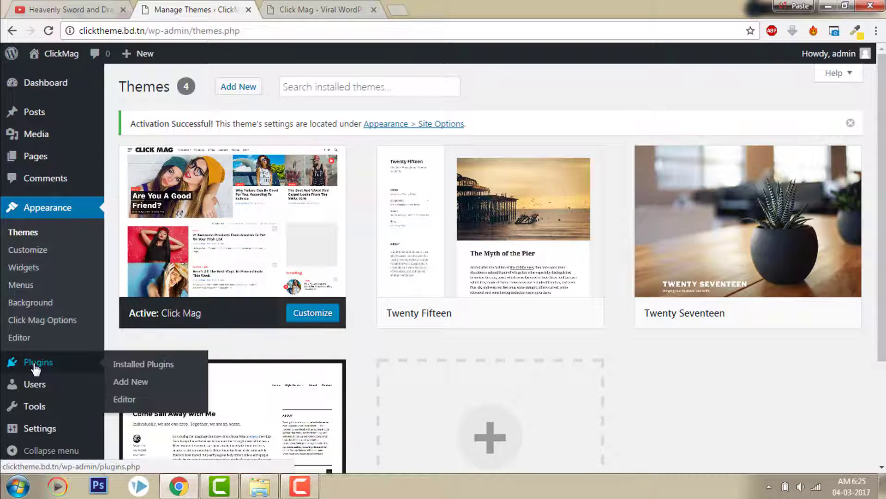
{"action": "left_click", "coordinate": [138, 386]}
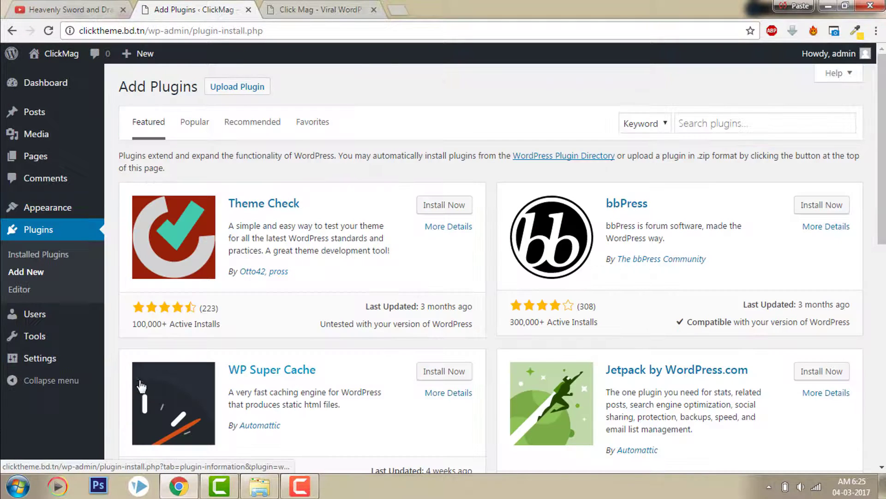
{"action": "left_click", "coordinate": [238, 89]}
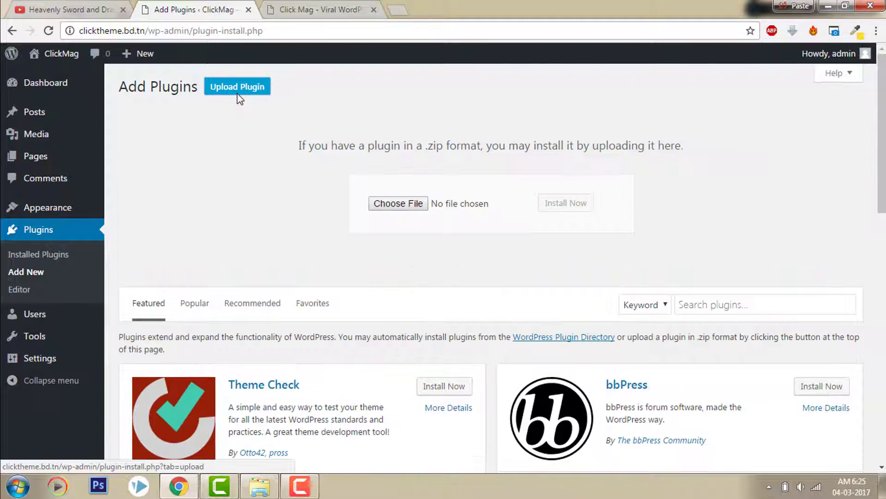
{"action": "left_click", "coordinate": [257, 487]}
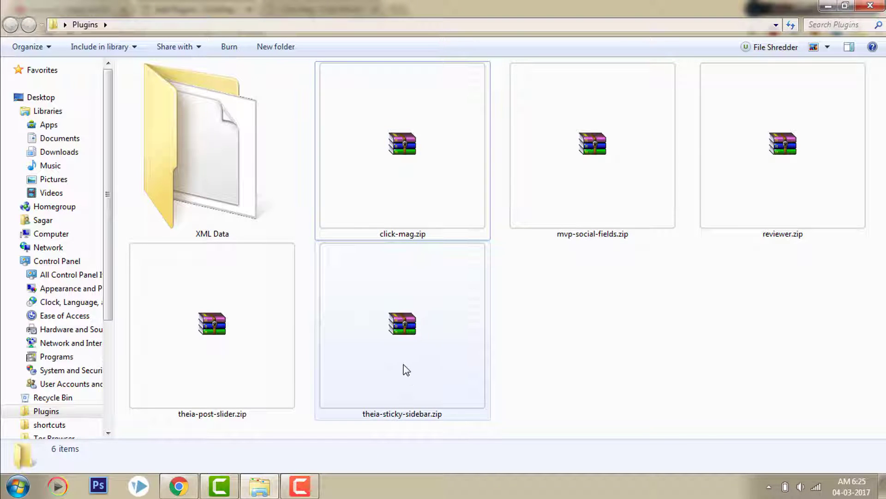
{"action": "left_click_drag", "start_coordinate": [369, 360], "coordinate": [395, 220]}
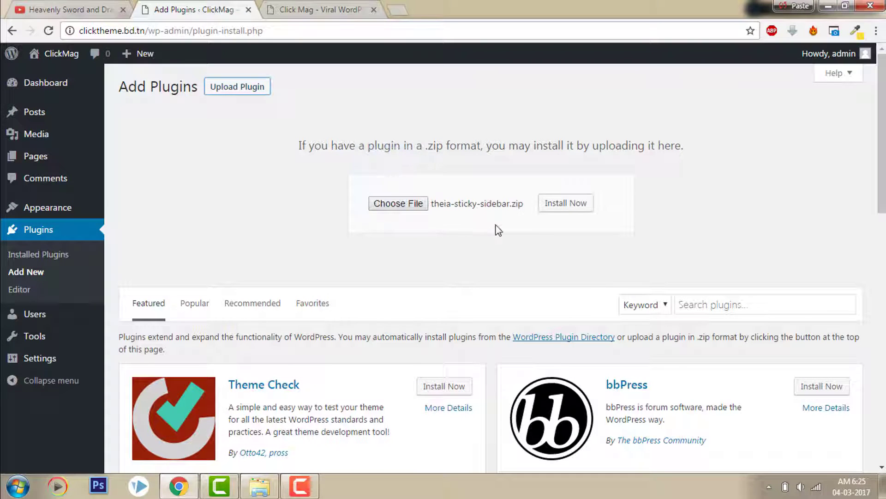
{"action": "left_click", "coordinate": [555, 209]}
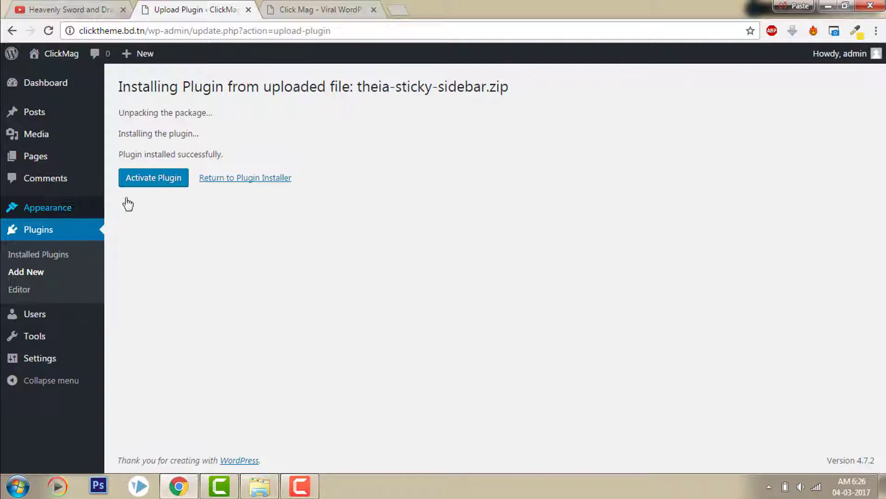
{"action": "left_click", "coordinate": [156, 180]}
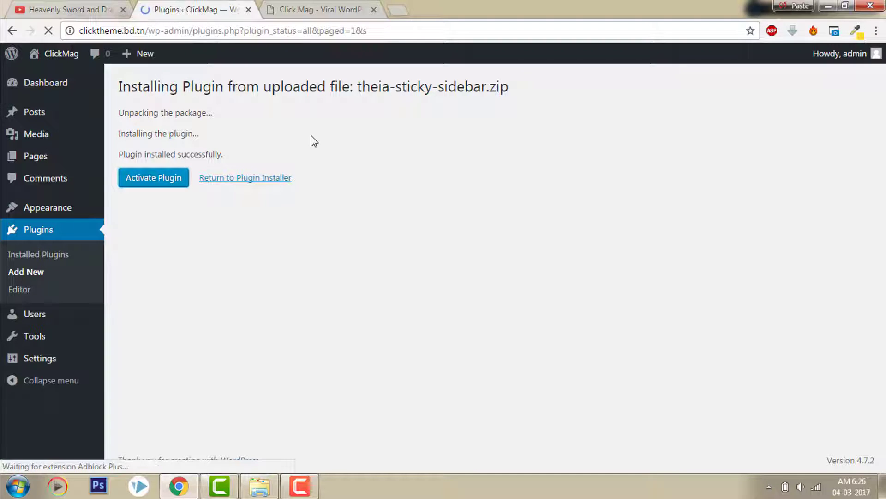
Step: Upload theia-post-slider.zip as a new plugin, install it and activate it
{"action": "left_click", "coordinate": [213, 88]}
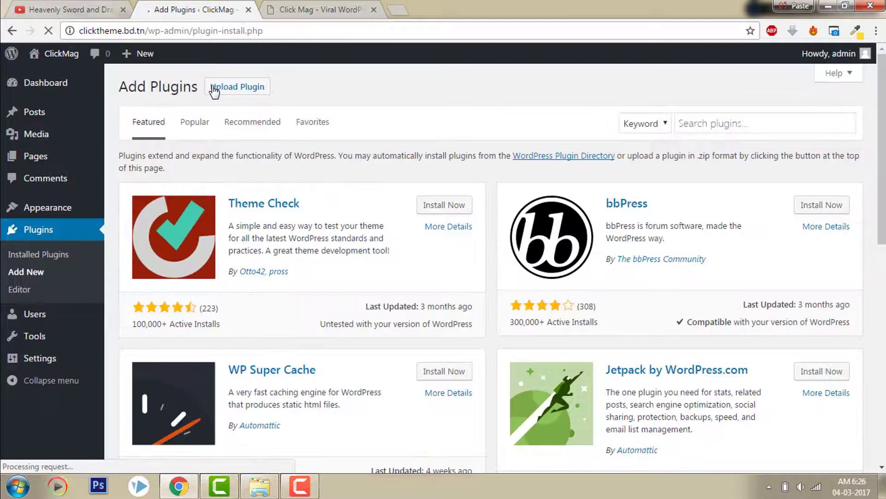
{"action": "left_click", "coordinate": [217, 94]}
{"action": "left_click", "coordinate": [259, 485]}
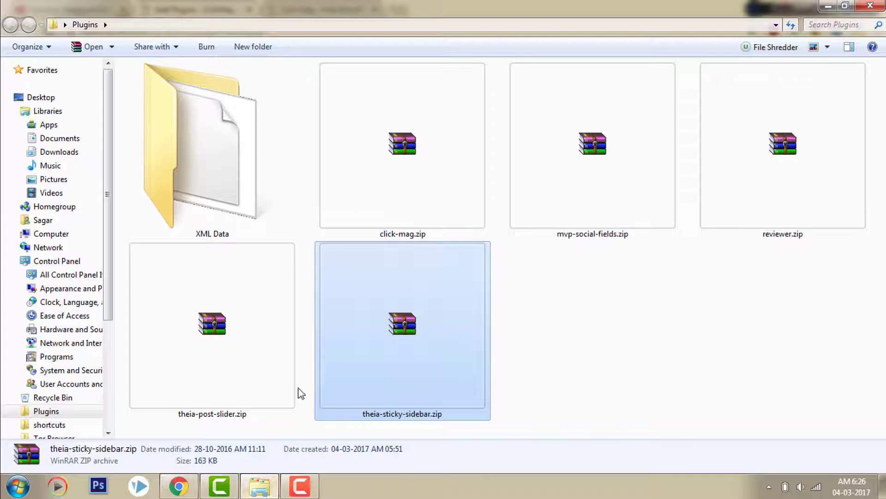
{"action": "left_click_drag", "start_coordinate": [267, 342], "coordinate": [400, 201]}
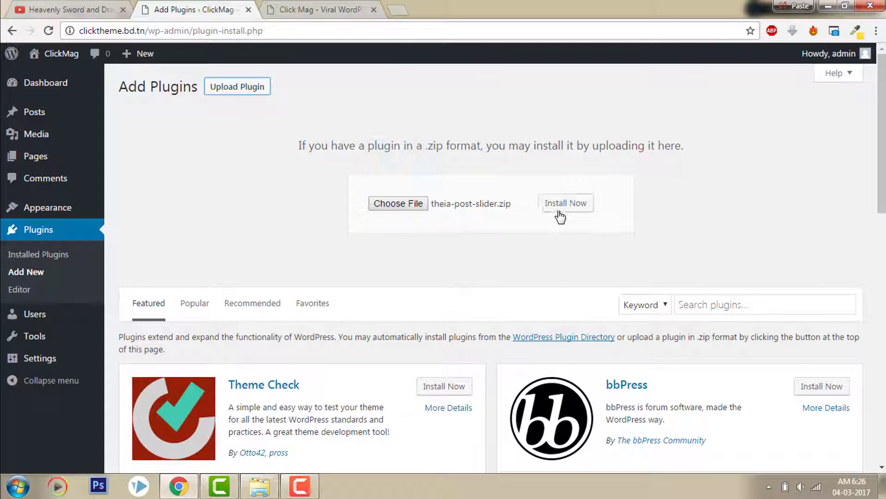
{"action": "left_click", "coordinate": [560, 209]}
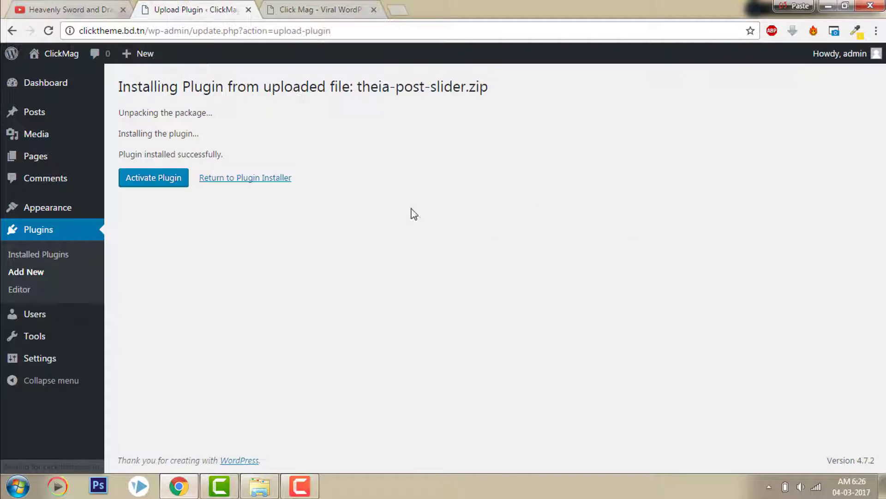
{"action": "left_click", "coordinate": [166, 181]}
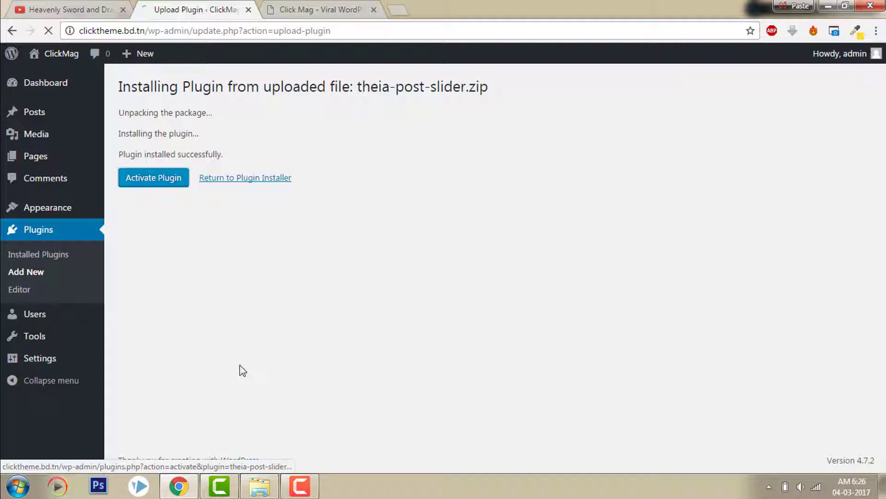
Step: Upload mvp-social-fields.zip as a new plugin, install it and activate it
{"action": "left_click", "coordinate": [260, 486]}
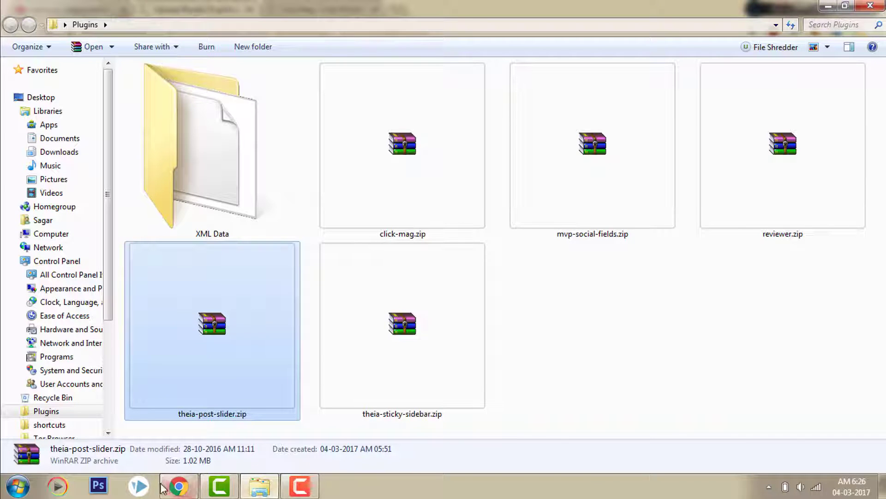
{"action": "left_click", "coordinate": [179, 485]}
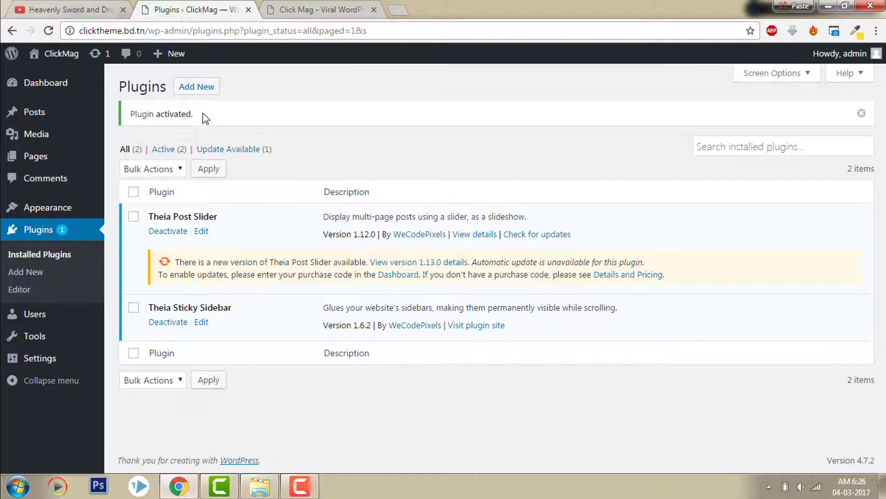
{"action": "left_click", "coordinate": [204, 91]}
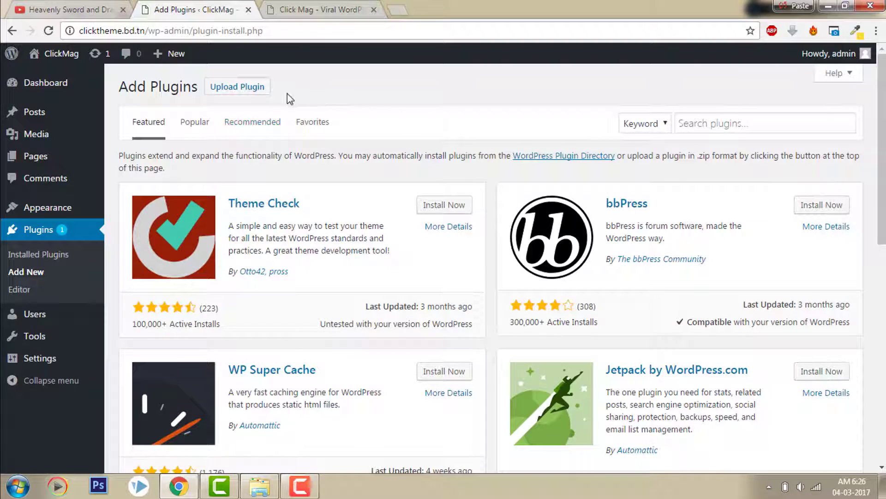
{"action": "left_click", "coordinate": [263, 88]}
{"action": "left_click", "coordinate": [259, 486]}
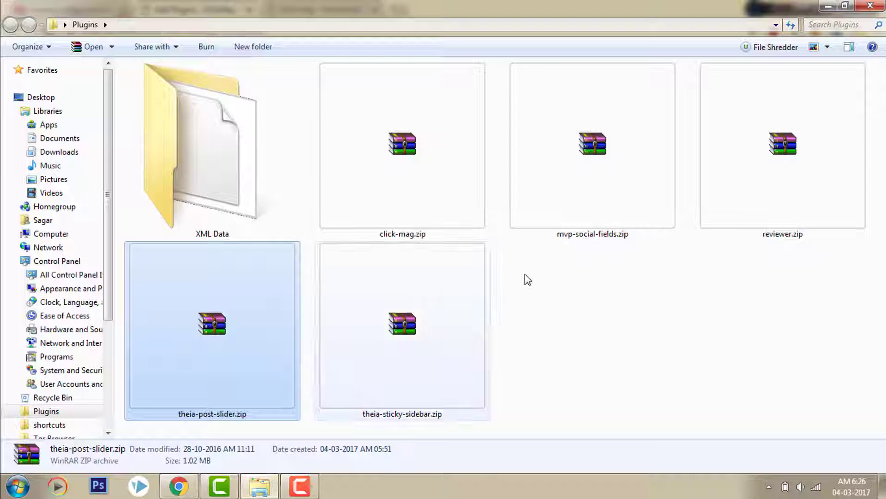
{"action": "left_click_drag", "start_coordinate": [581, 184], "coordinate": [412, 203]}
{"action": "left_click", "coordinate": [578, 205]}
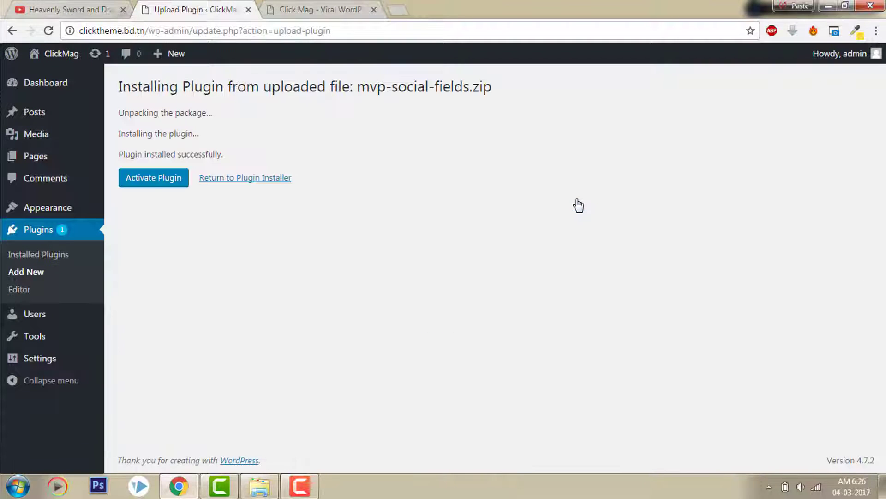
{"action": "left_click", "coordinate": [154, 182]}
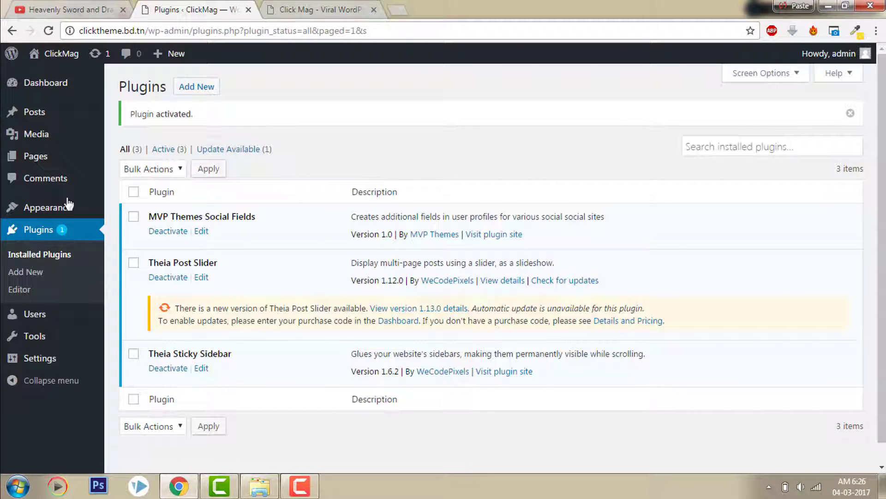
Step: Move the default "Hello world!" post and the "Sample Page" page to the trash
{"action": "left_click", "coordinate": [50, 116]}
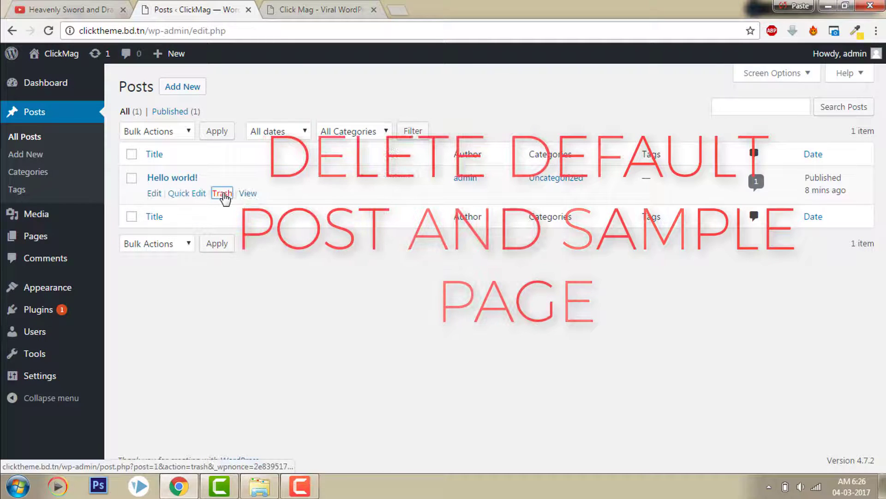
{"action": "left_click", "coordinate": [223, 195]}
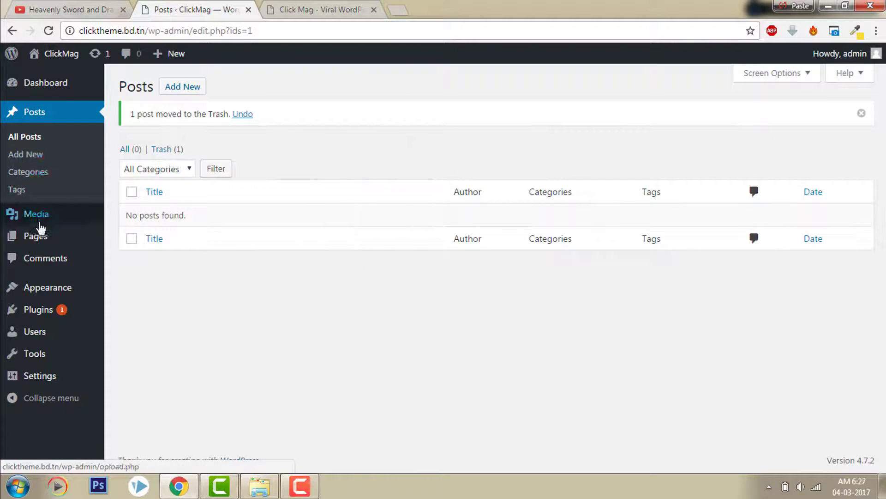
{"action": "left_click", "coordinate": [41, 237]}
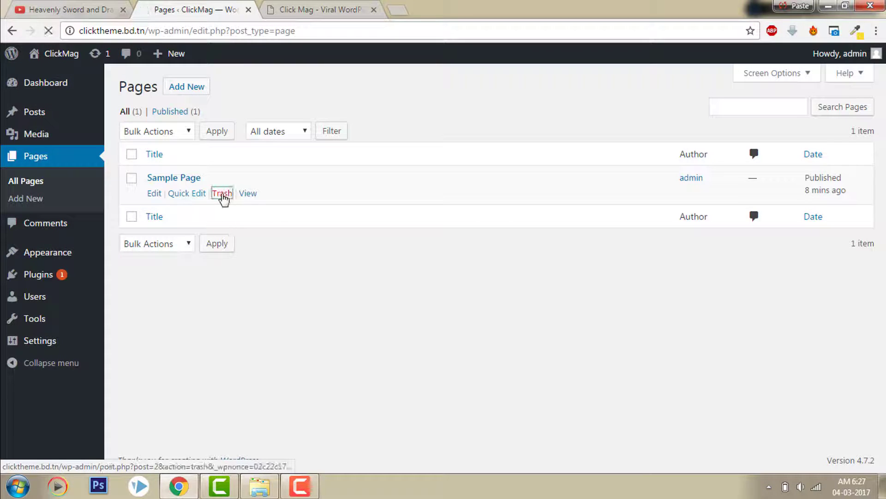
{"action": "left_click", "coordinate": [222, 193]}
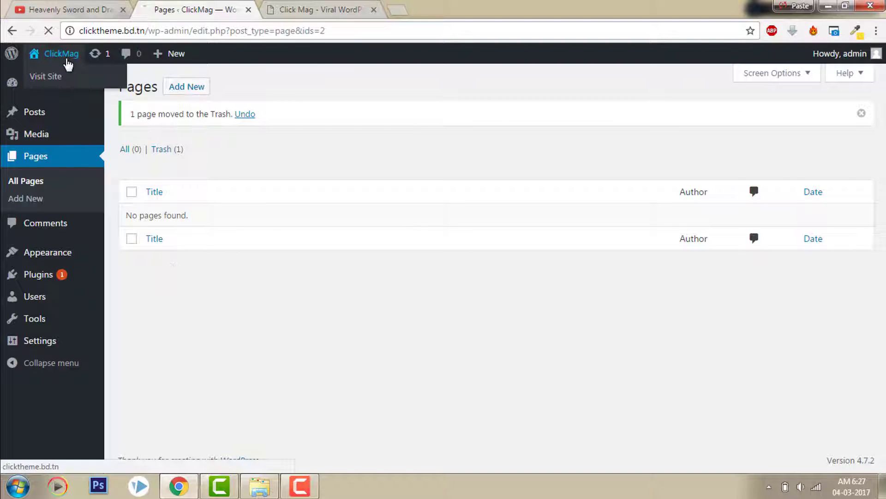
Step: View the site's front page with the Click Mag theme, and return to the admin dashboard
{"action": "left_click", "coordinate": [67, 63]}
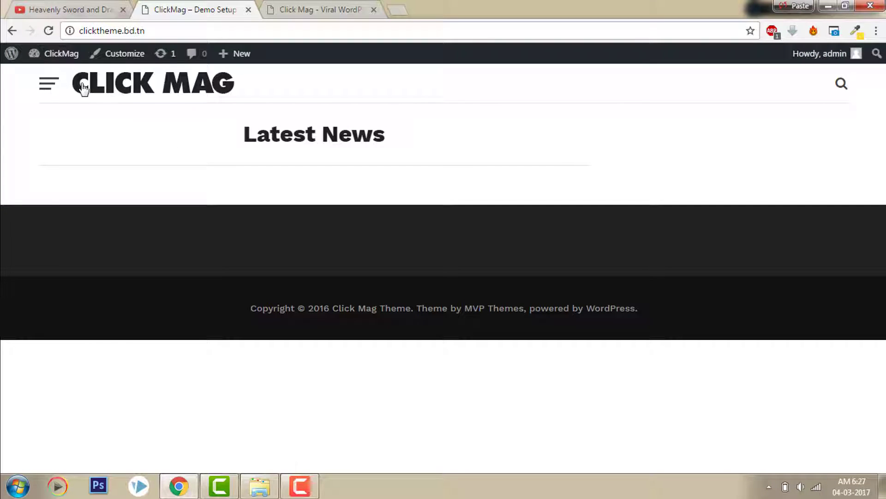
{"action": "left_click", "coordinate": [59, 54]}
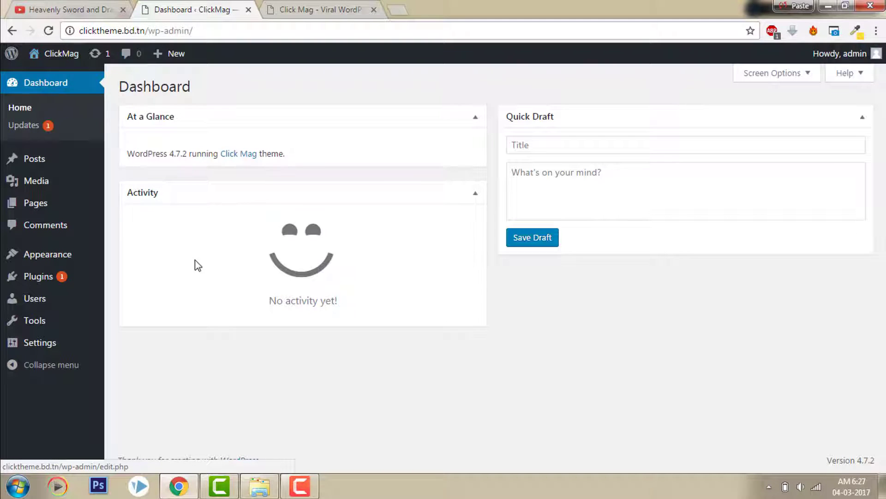
Step: Install the WordPress importer from the list of import systems and run it
{"action": "mouse_move", "coordinate": [42, 325]}
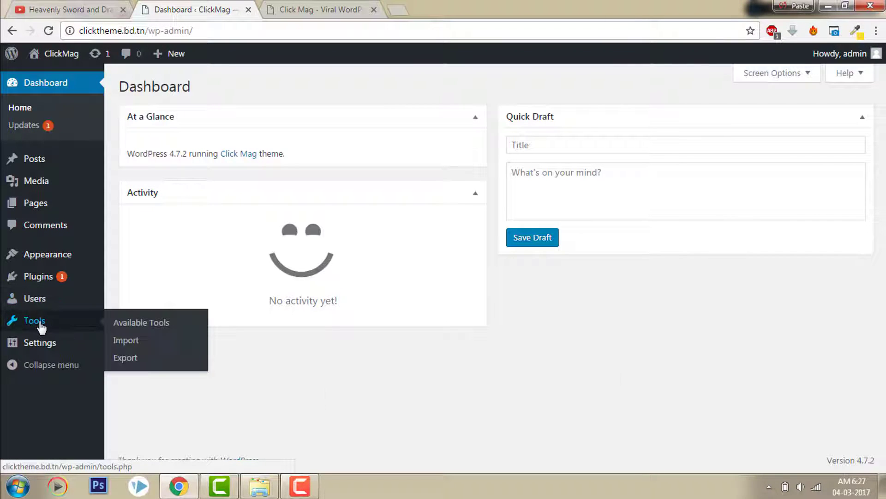
{"action": "left_click", "coordinate": [132, 342]}
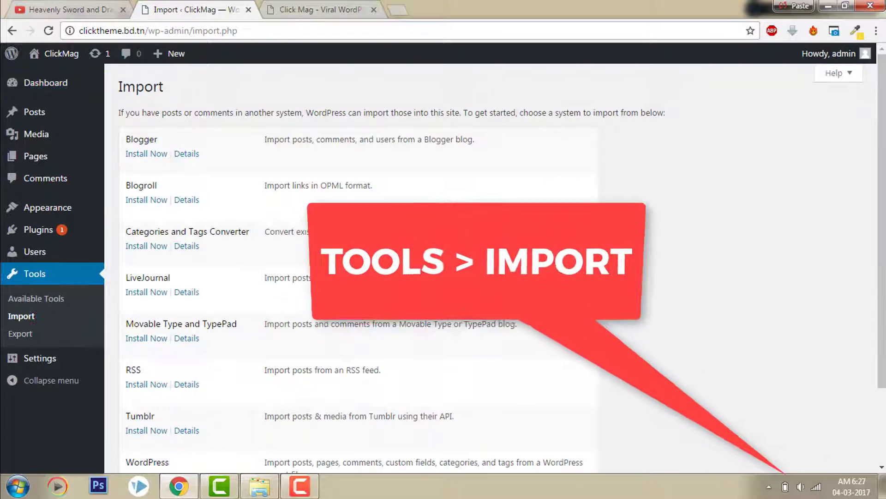
{"action": "scroll", "coordinate": [213, 427], "scroll_direction": "down", "scroll_amount": 2}
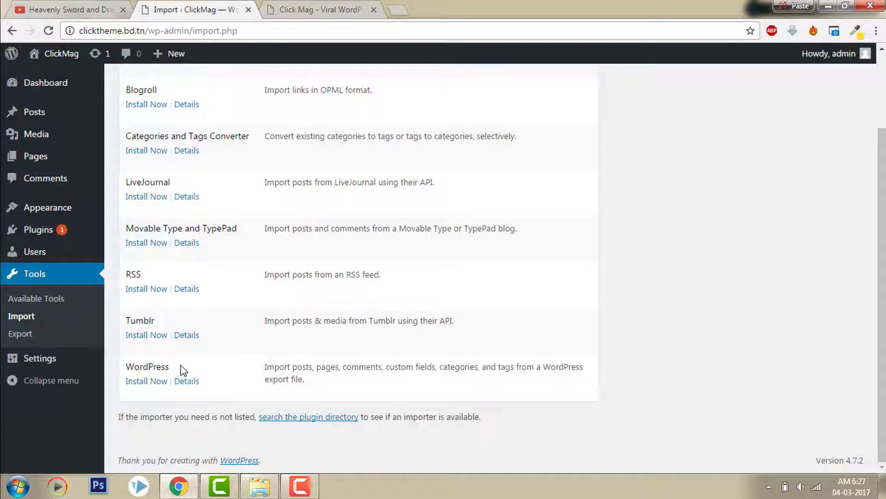
{"action": "left_click", "coordinate": [154, 381]}
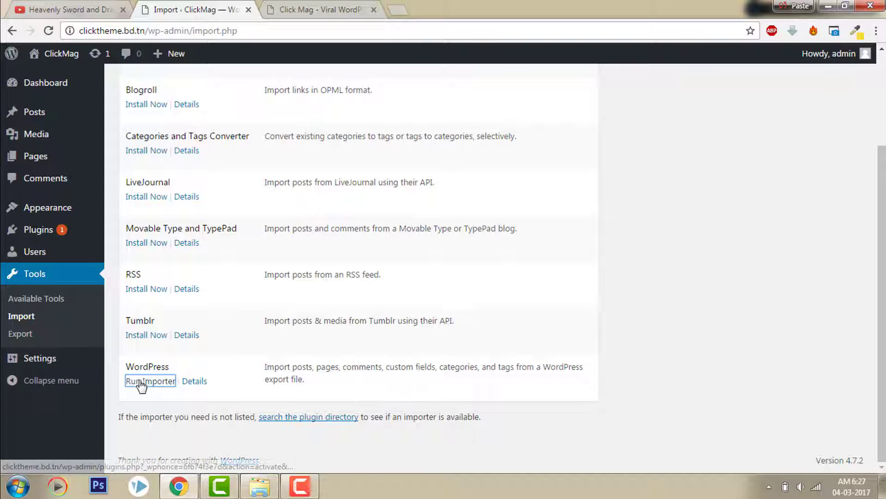
{"action": "left_click", "coordinate": [151, 382]}
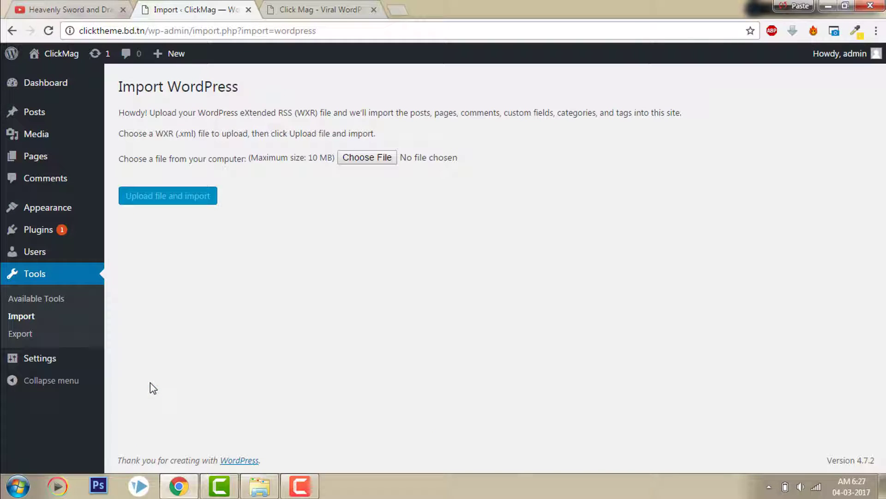
Step: Choose clickmag.xml from the XML Data folder as the WordPress import file and upload it
{"action": "left_click", "coordinate": [272, 487]}
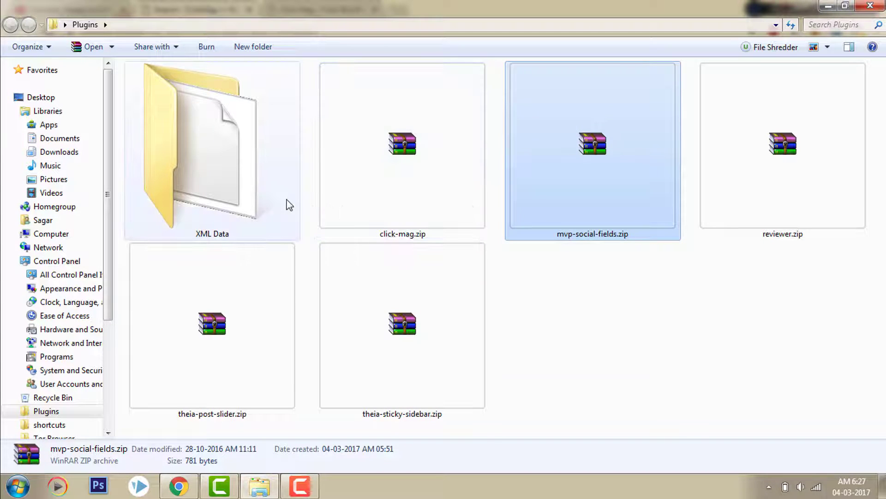
{"action": "double_click", "coordinate": [241, 176]}
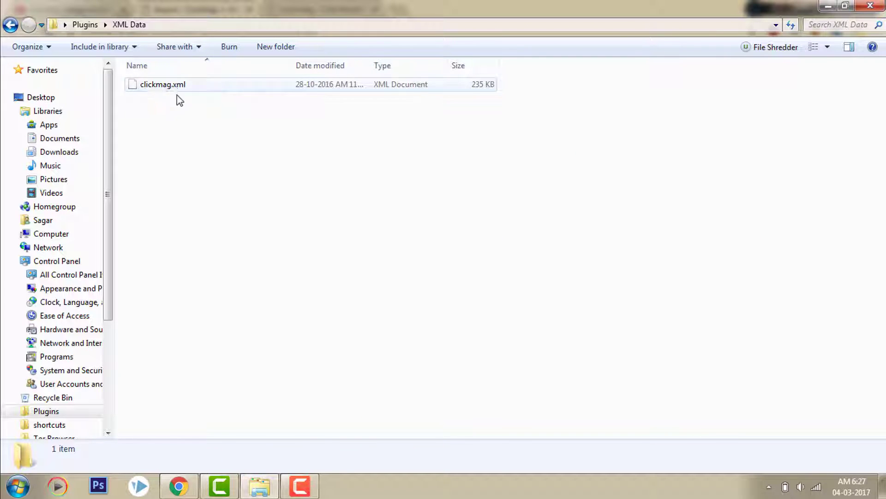
{"action": "left_click", "coordinate": [165, 90]}
{"action": "left_click_drag", "start_coordinate": [167, 101], "coordinate": [369, 157]}
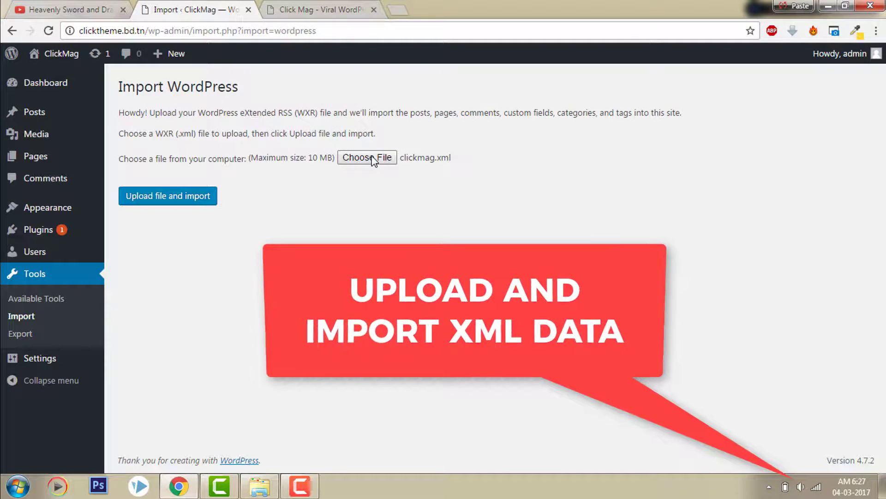
{"action": "left_click", "coordinate": [161, 199]}
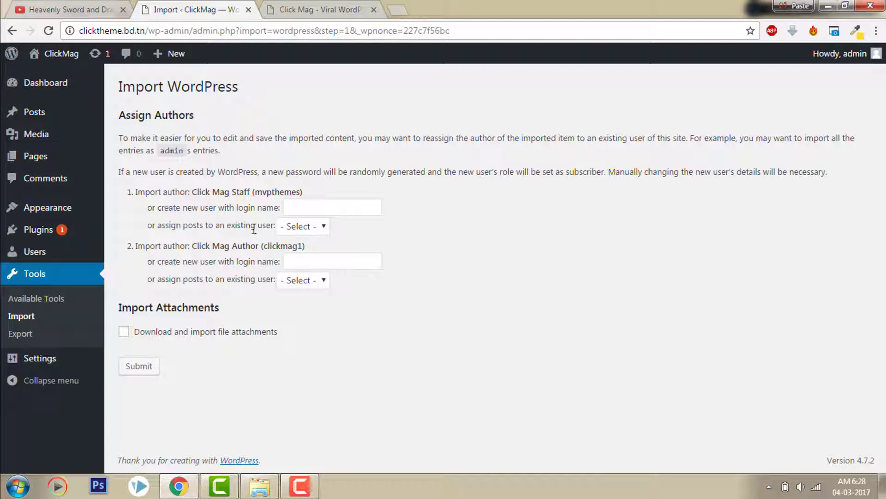
Step: Assign both import authors' posts to the existing admin user, include file attachments and submit the import
{"action": "left_click", "coordinate": [292, 227]}
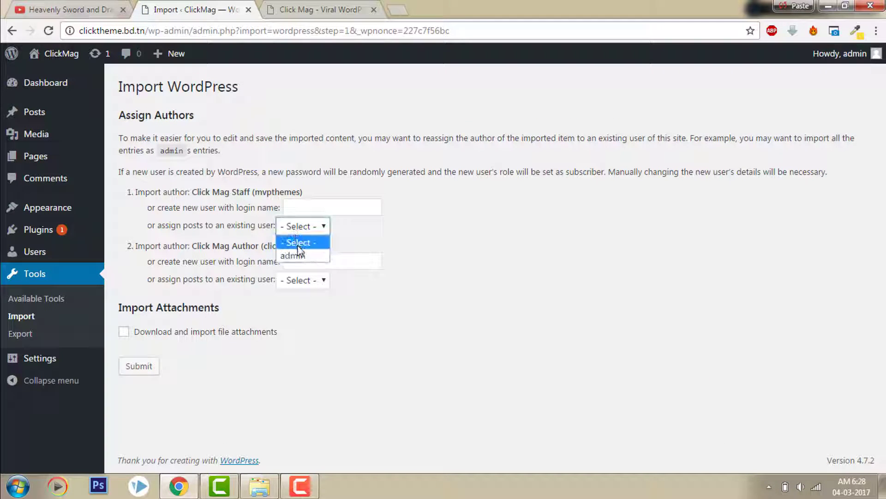
{"action": "left_click", "coordinate": [304, 281]}
{"action": "left_click", "coordinate": [302, 309]}
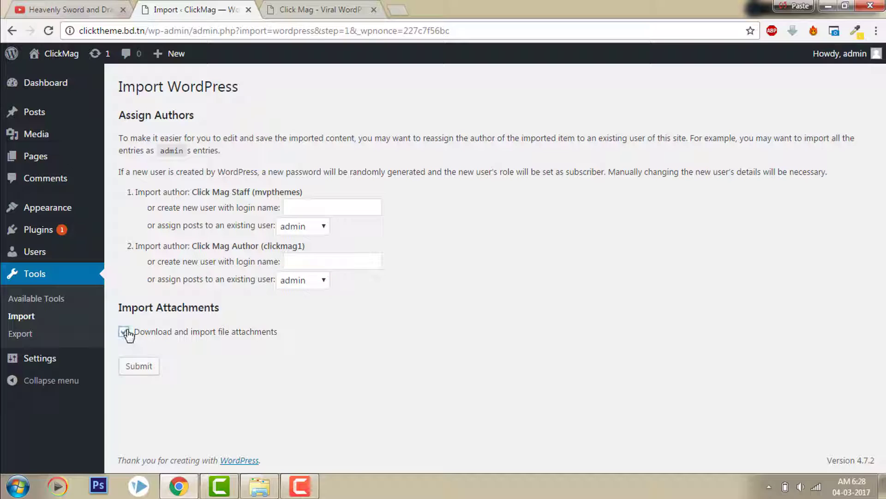
{"action": "left_click", "coordinate": [144, 368]}
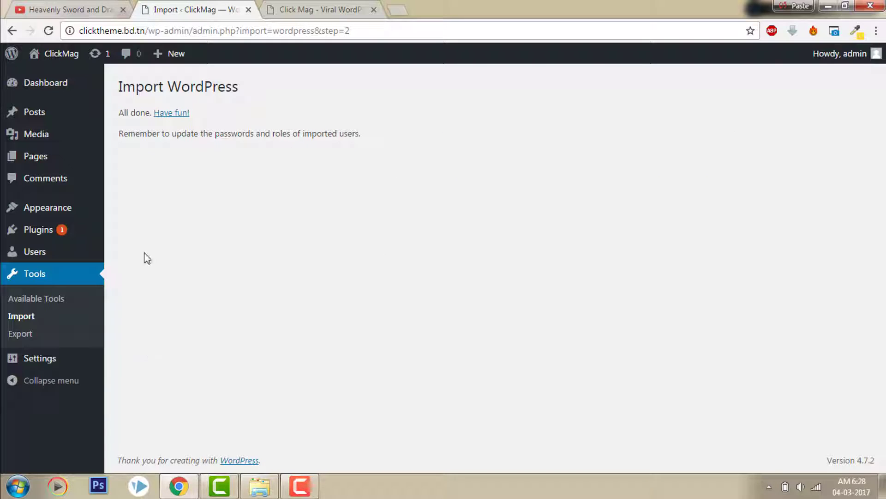
Step: Examine the site's front page with the imported posts and compare its layout with the ThemeForest preview of Click Mag
{"action": "left_click", "coordinate": [71, 55]}
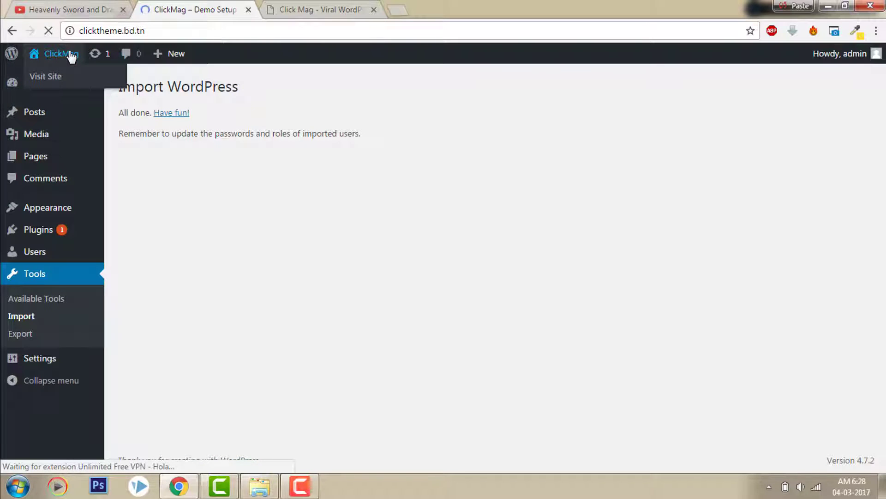
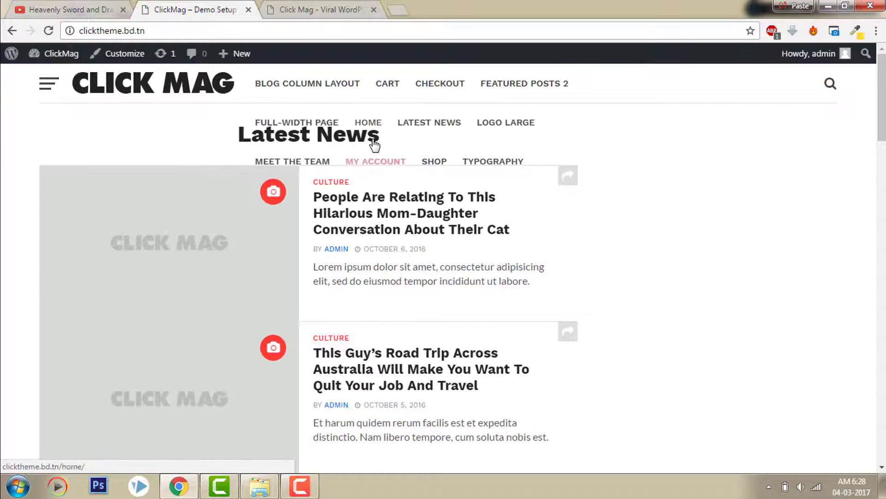
{"action": "key", "text": "ctrl+Tab"}
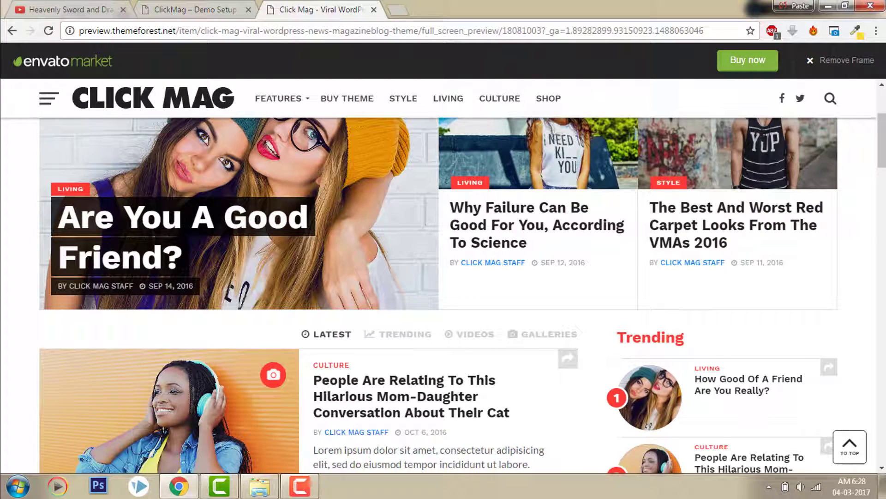
{"action": "scroll", "coordinate": [448, 237], "scroll_direction": "down", "scroll_amount": 7}
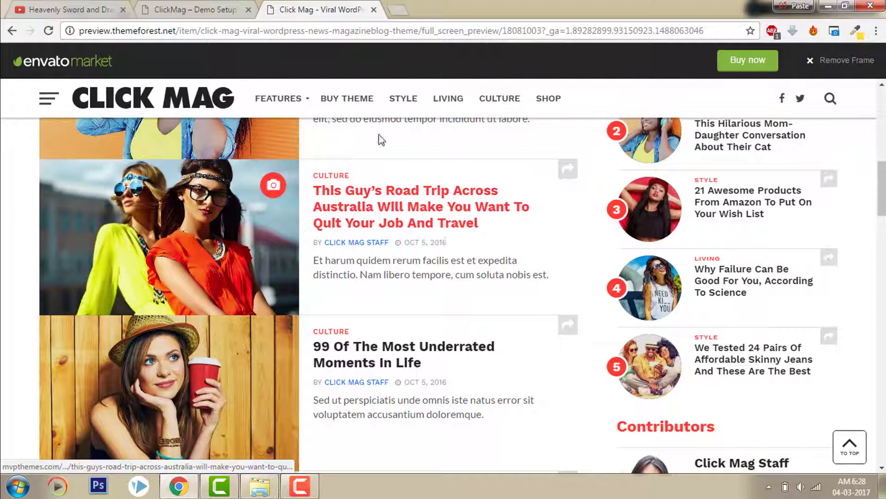
{"action": "left_click", "coordinate": [214, 8]}
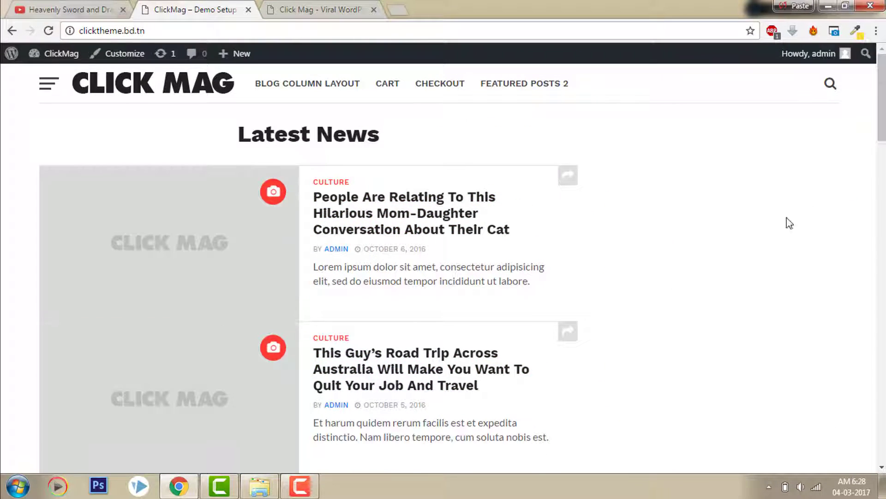
{"action": "scroll", "coordinate": [882, 115], "scroll_direction": "down", "scroll_amount": 2}
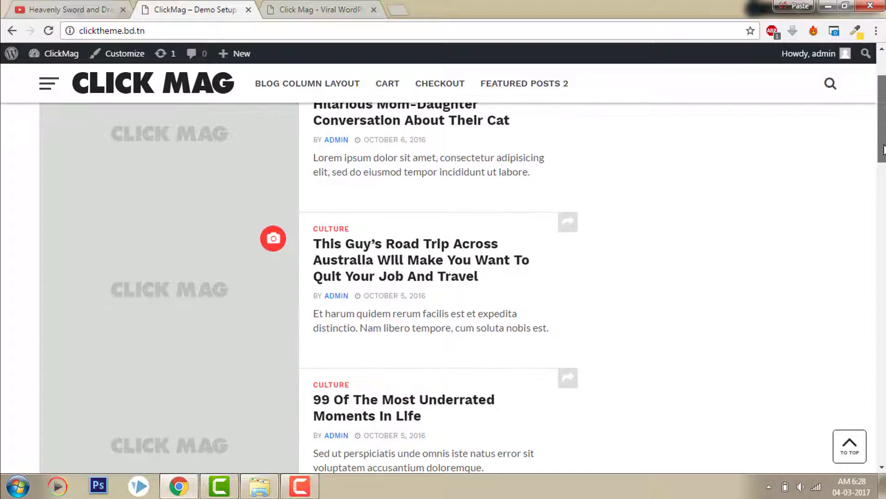
{"action": "scroll", "coordinate": [885, 150], "scroll_direction": "up", "scroll_amount": 1}
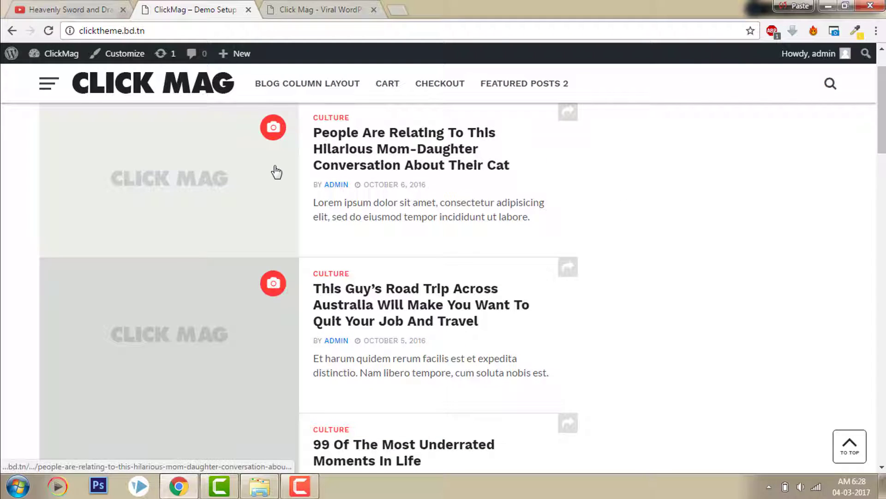
{"action": "scroll", "coordinate": [852, 168], "scroll_direction": "down", "scroll_amount": 2}
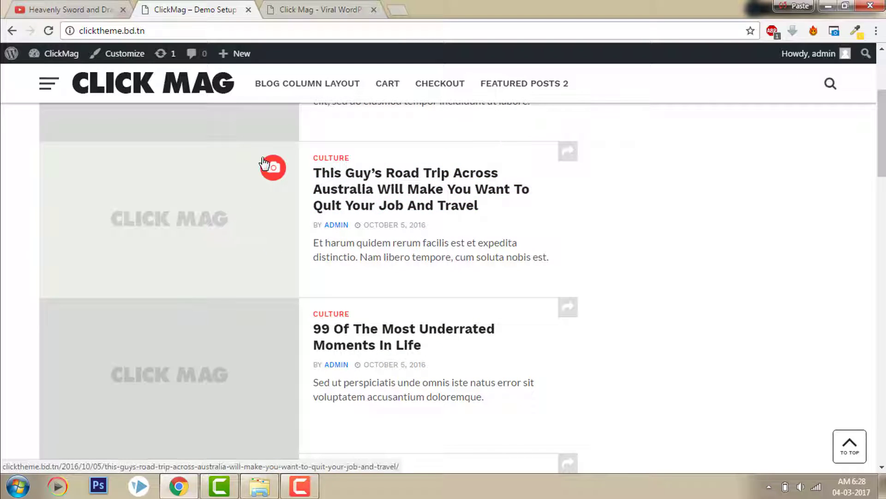
{"action": "scroll", "coordinate": [865, 382], "scroll_direction": "down", "scroll_amount": 15}
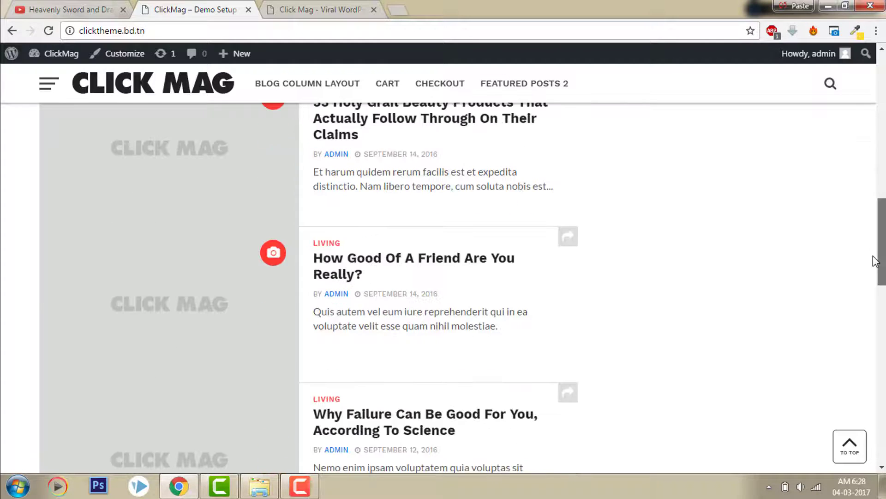
{"action": "scroll", "coordinate": [866, 349], "scroll_direction": "up", "scroll_amount": 9}
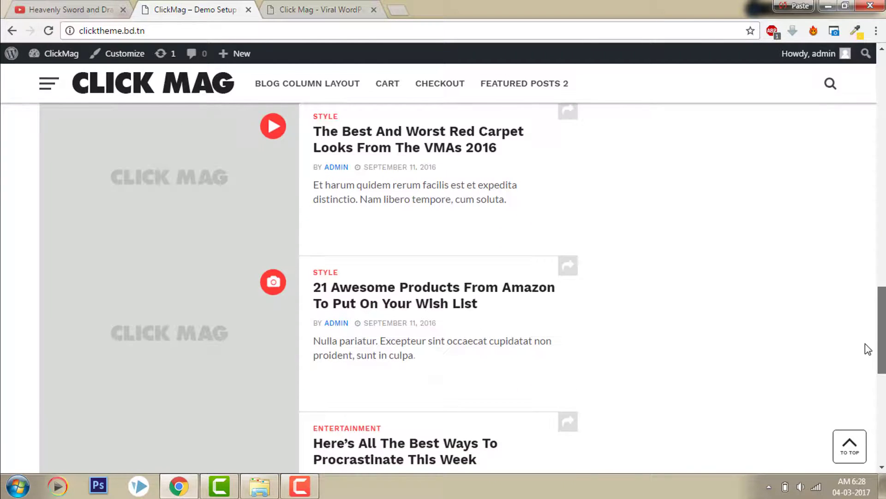
{"action": "scroll", "coordinate": [868, 360], "scroll_direction": "down", "scroll_amount": 2}
{"action": "scroll", "coordinate": [868, 371], "scroll_direction": "up", "scroll_amount": 20}
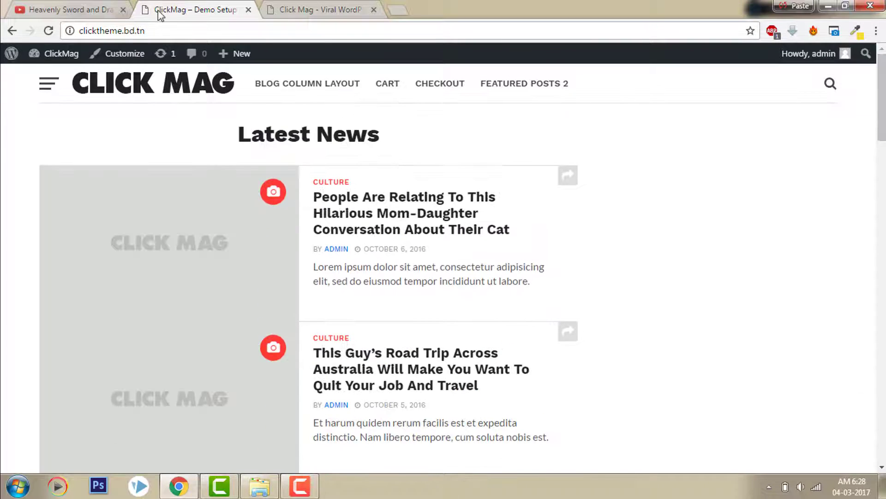
{"action": "double_click", "coordinate": [263, 6]}
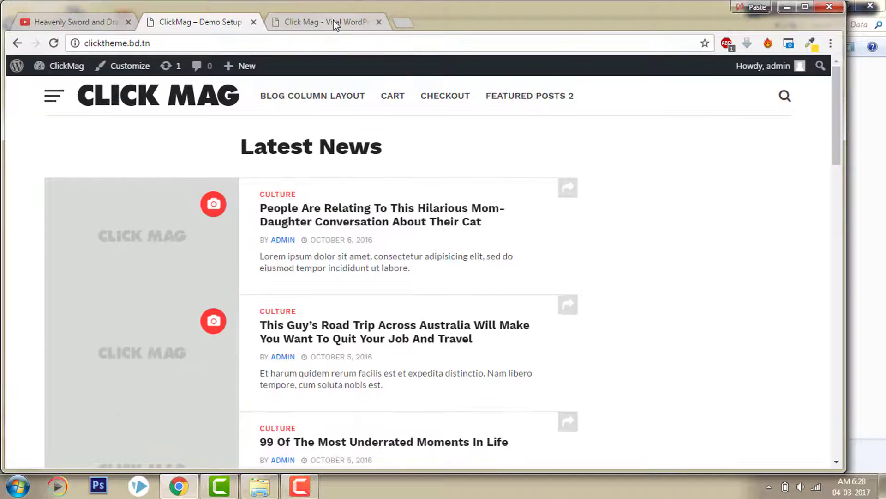
{"action": "left_click", "coordinate": [334, 20]}
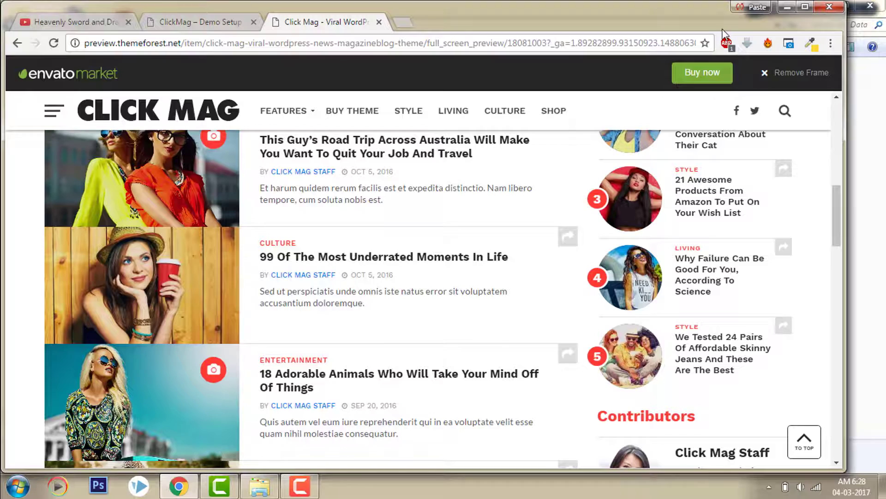
{"action": "left_click", "coordinate": [804, 7]}
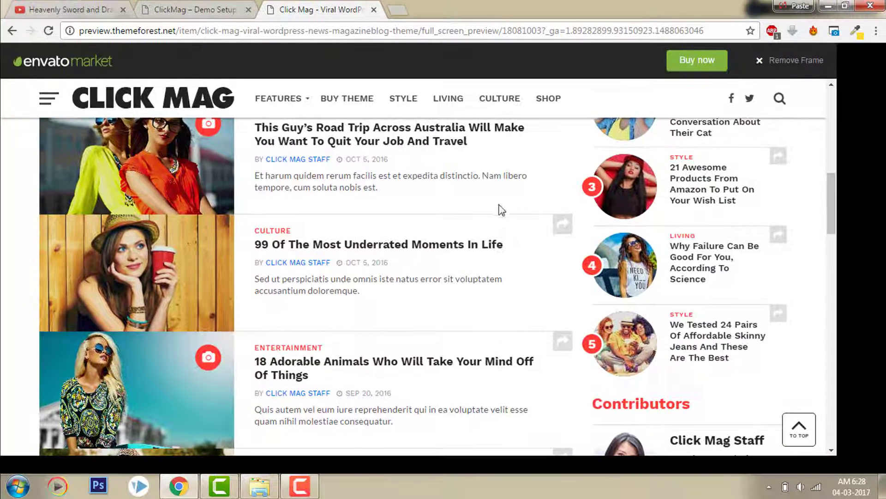
{"action": "left_click", "coordinate": [197, 8]}
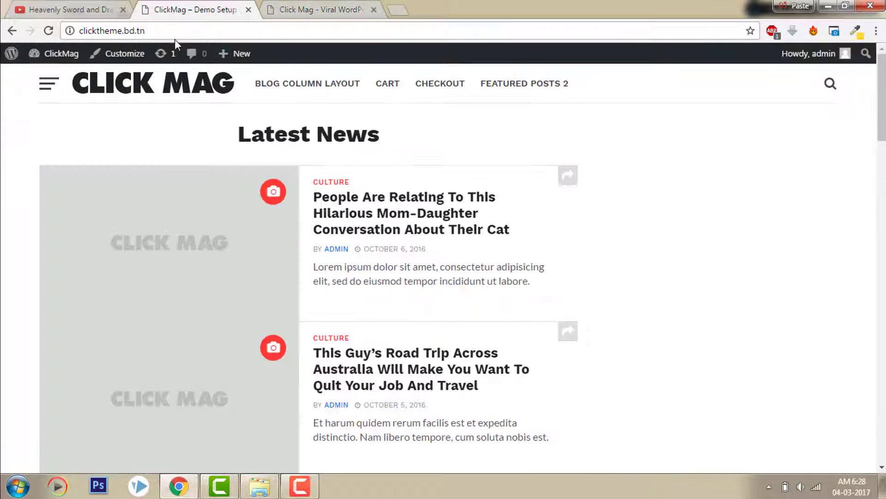
Step: In the admin Reading Settings, set the front page to display a static page, using Home
{"action": "left_click", "coordinate": [57, 56]}
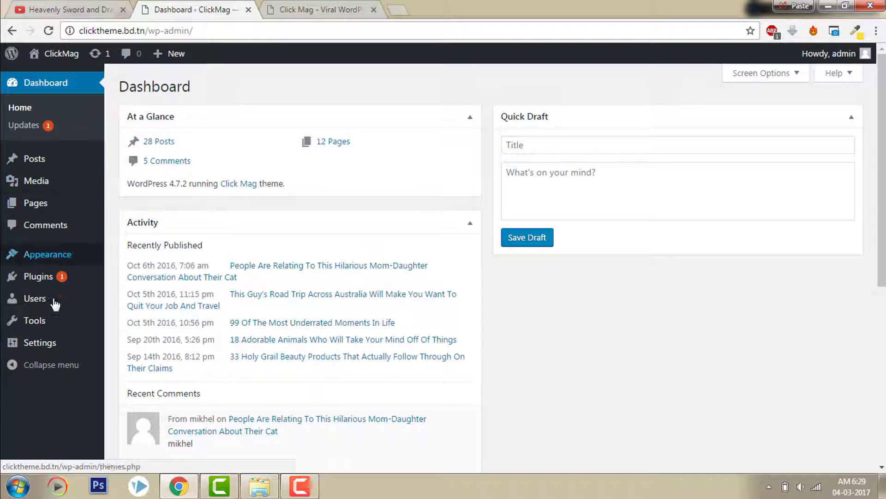
{"action": "mouse_move", "coordinate": [49, 332]}
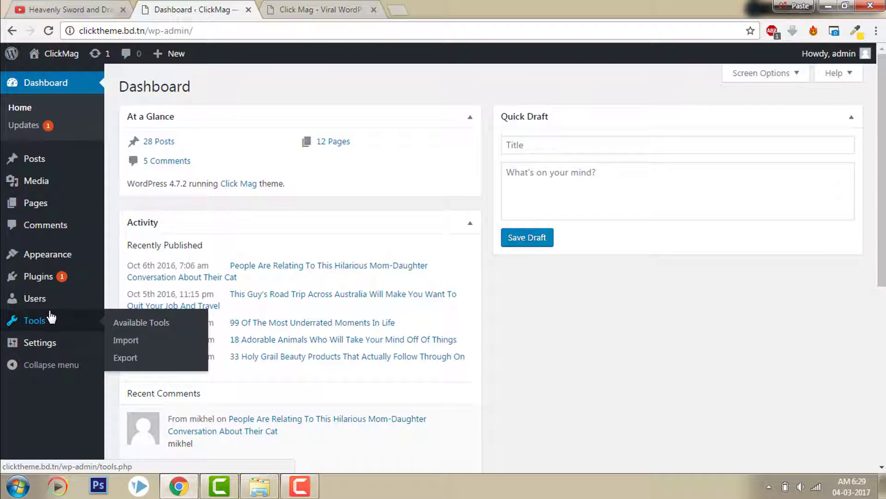
{"action": "left_click", "coordinate": [137, 352]}
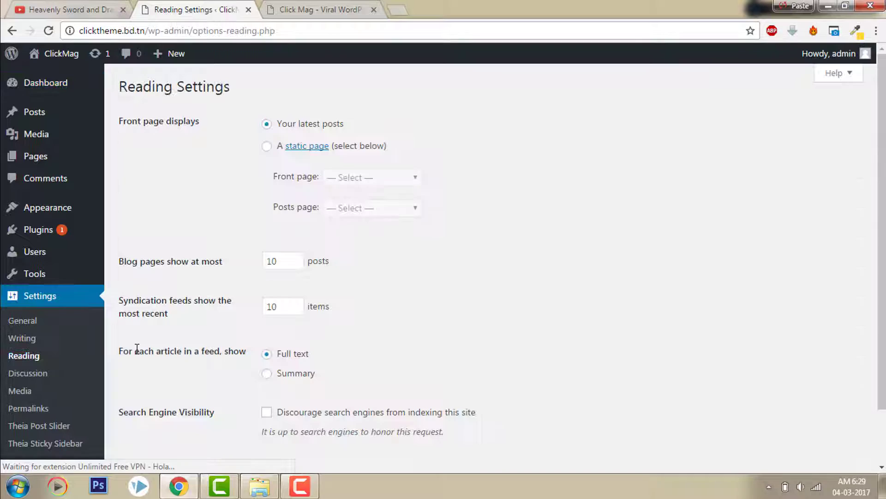
{"action": "left_click", "coordinate": [266, 146]}
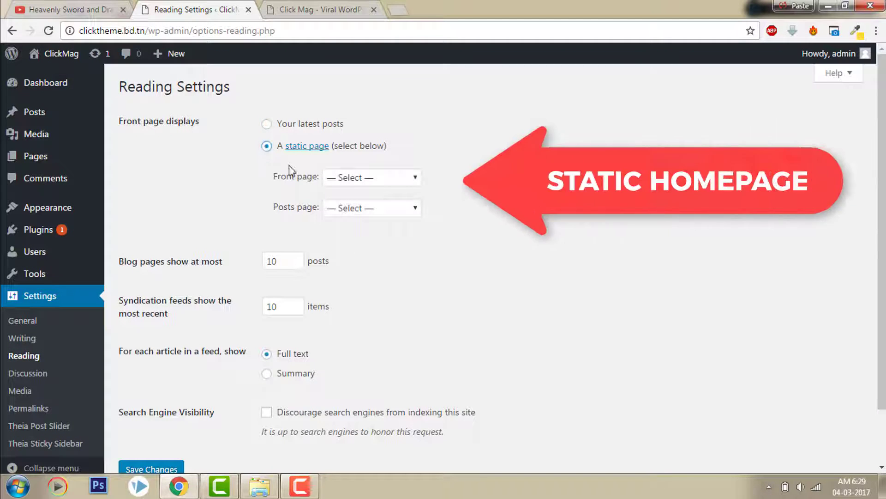
{"action": "left_click", "coordinate": [347, 177]}
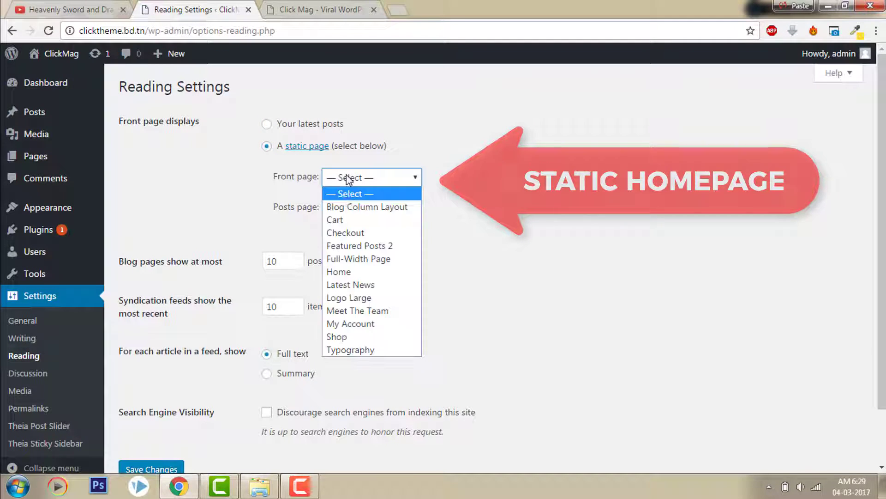
{"action": "left_click", "coordinate": [347, 273]}
Step: Set each article in a feed to show as Summary and save the reading settings
{"action": "scroll", "coordinate": [394, 356], "scroll_direction": "down", "scroll_amount": 2}
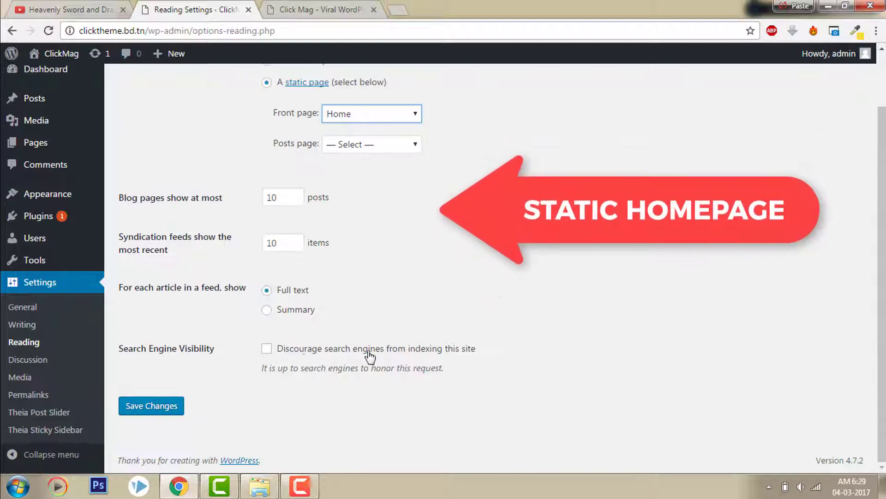
{"action": "left_click", "coordinate": [283, 318]}
{"action": "left_click", "coordinate": [149, 413]}
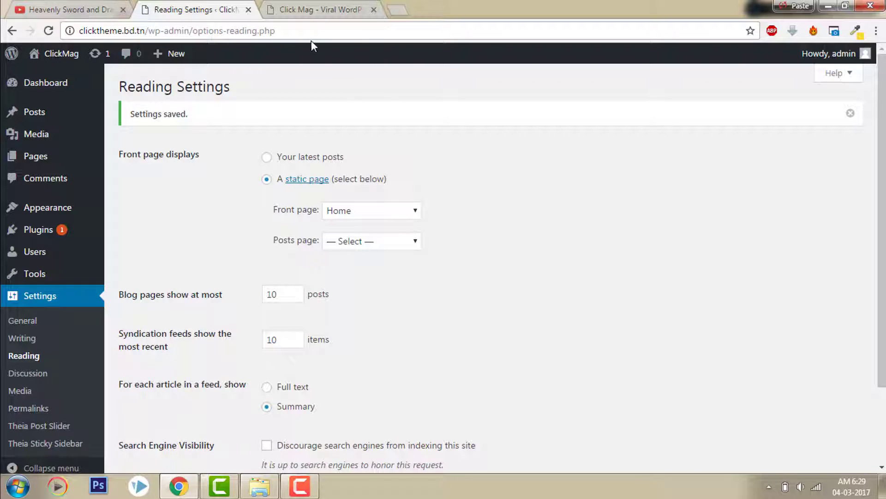
{"action": "scroll", "coordinate": [118, 406], "scroll_direction": "down", "scroll_amount": 2}
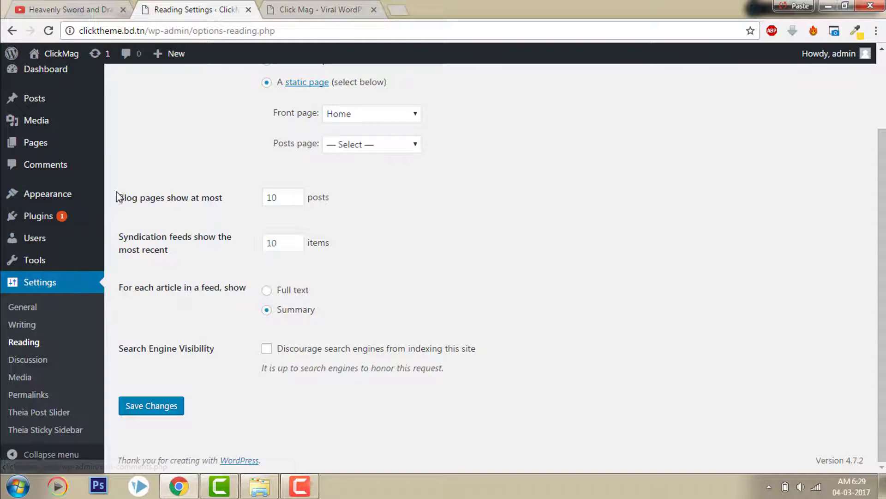
Step: In the Social Media section of Click Mag Options, enter # as the Facebook, Twitter, Pinterest and Instagram URLs
{"action": "mouse_move", "coordinate": [92, 198]}
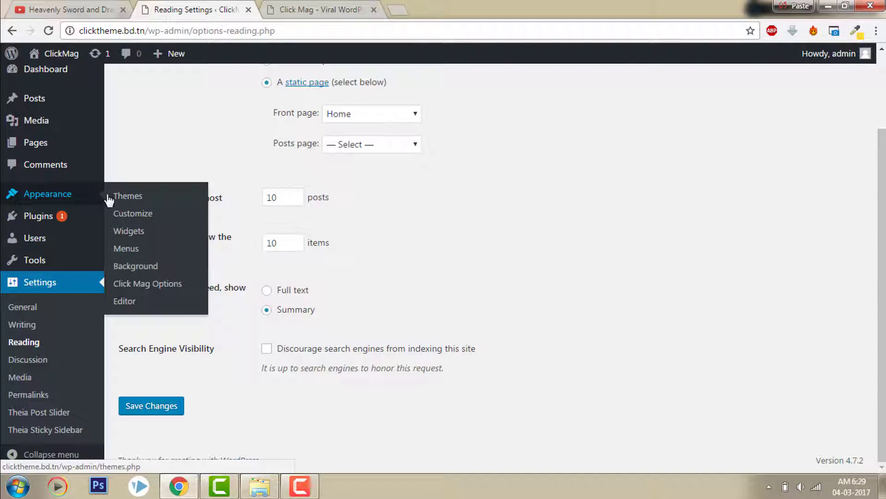
{"action": "left_click", "coordinate": [156, 289]}
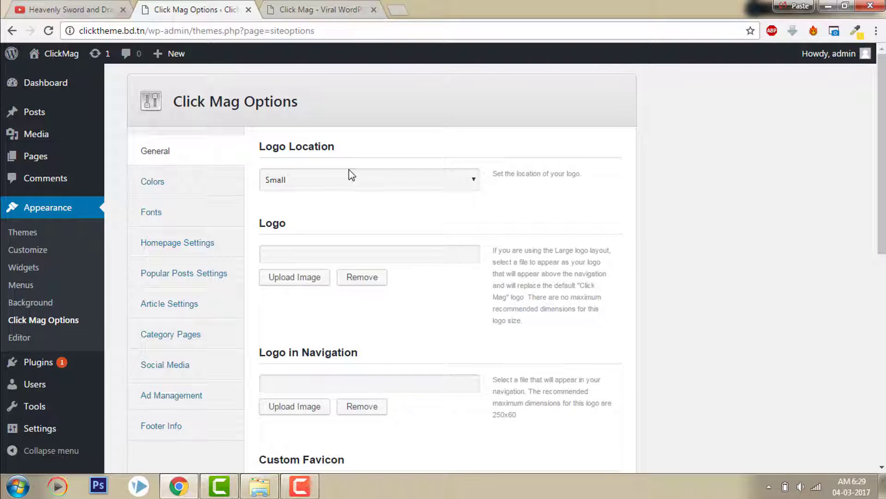
{"action": "left_click_drag", "start_coordinate": [881, 178], "coordinate": [880, 210]}
{"action": "left_click_drag", "start_coordinate": [881, 173], "coordinate": [882, 212]}
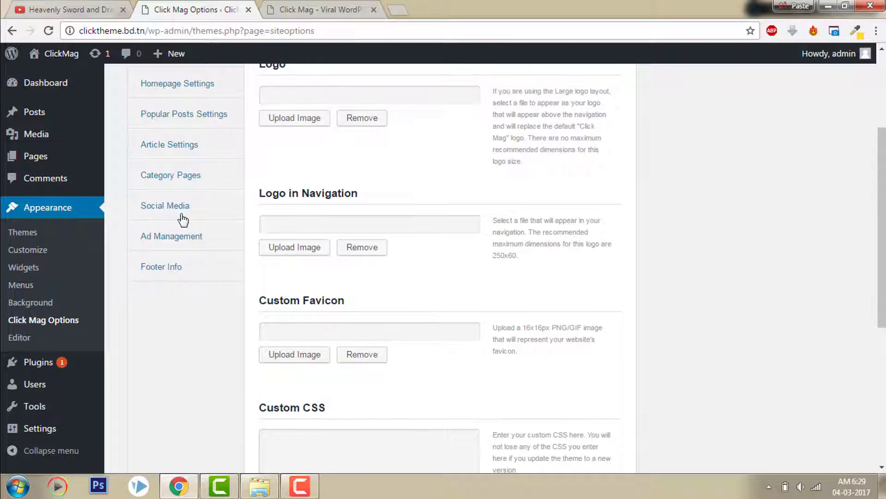
{"action": "left_click", "coordinate": [167, 210]}
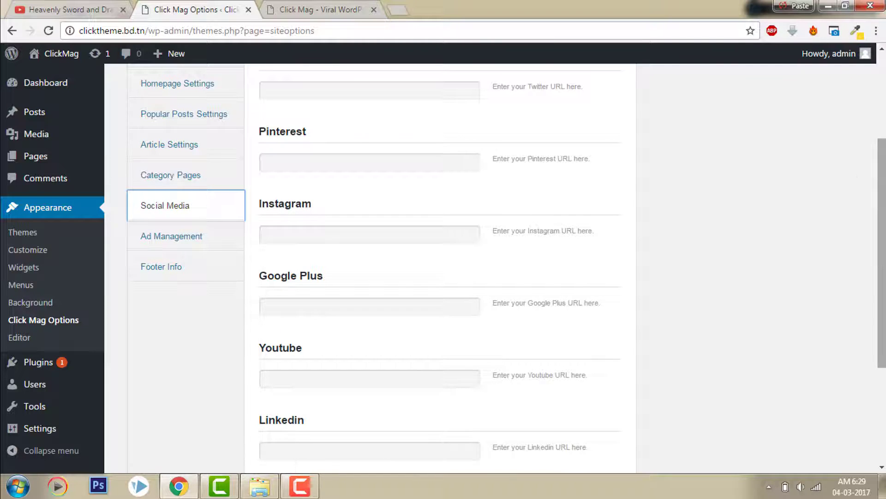
{"action": "left_click_drag", "start_coordinate": [881, 240], "coordinate": [875, 182]}
{"action": "left_click", "coordinate": [359, 125]}
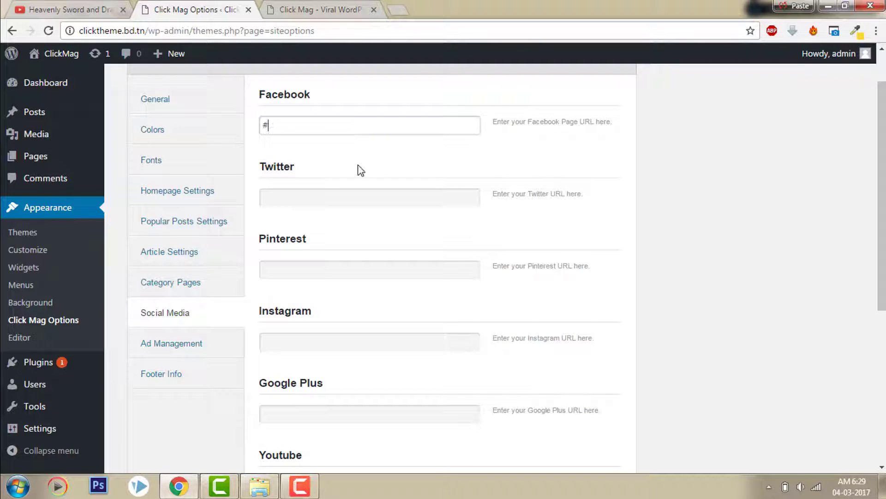
{"action": "left_click", "coordinate": [356, 200]}
{"action": "type", "text": "#"}
{"action": "left_click", "coordinate": [335, 268]}
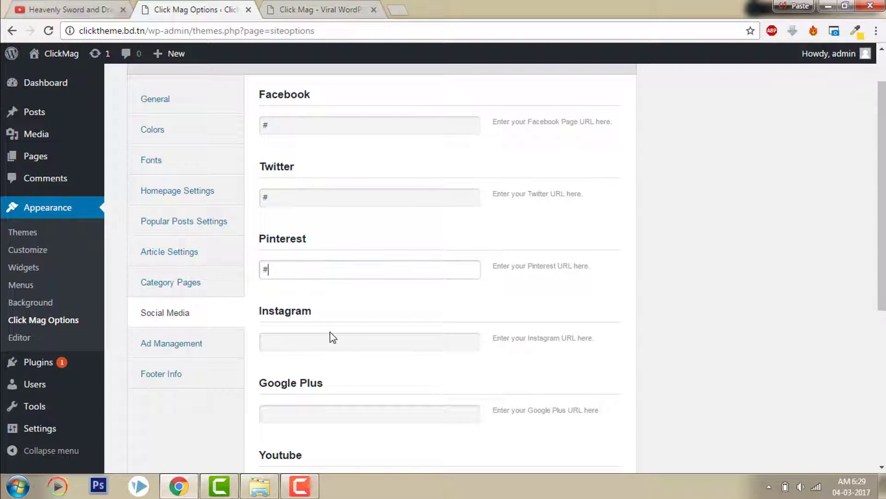
{"action": "left_click", "coordinate": [397, 346]}
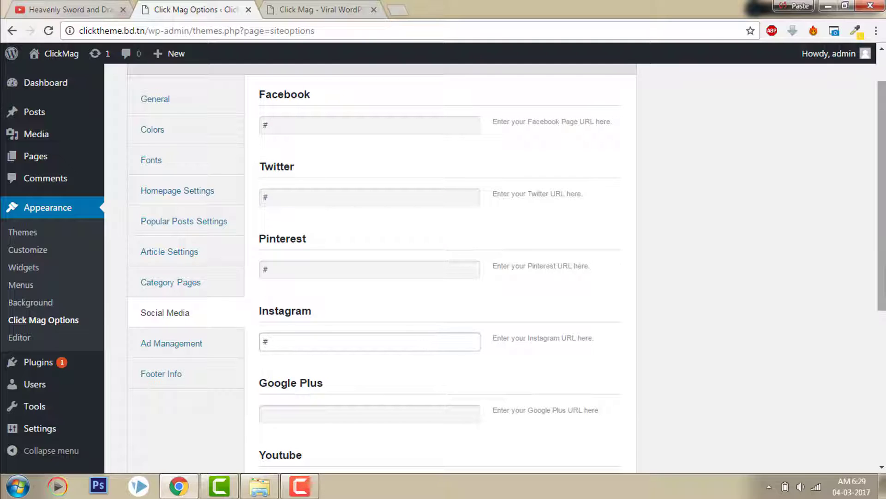
Step: Enter # as the Google Plus, Youtube, Linkedin and Tumblr URLs and save all theme option changes
{"action": "scroll", "coordinate": [415, 324], "scroll_direction": "down", "scroll_amount": 2}
{"action": "left_click", "coordinate": [319, 306]}
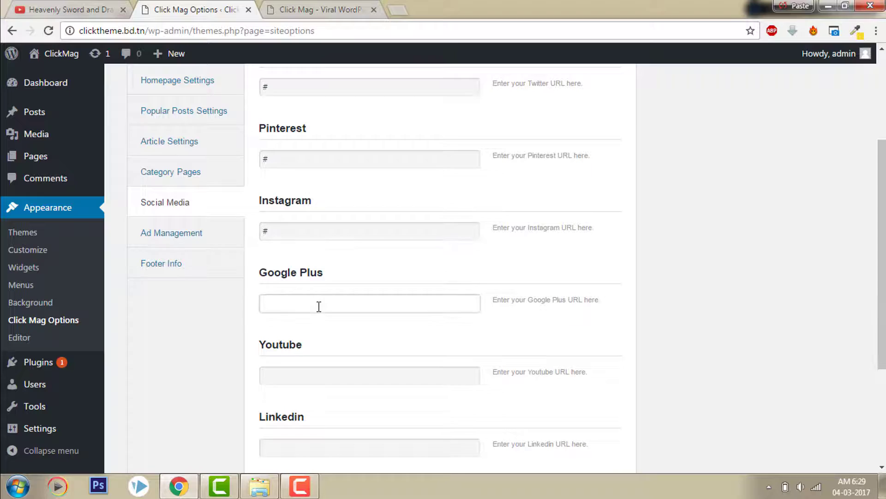
{"action": "left_click", "coordinate": [324, 375]}
{"action": "left_click", "coordinate": [321, 447]}
{"action": "type", "text": "#"}
{"action": "scroll", "coordinate": [525, 370], "scroll_direction": "down", "scroll_amount": 4}
{"action": "left_click", "coordinate": [420, 344]}
{"action": "type", "text": "#"}
{"action": "left_click", "coordinate": [585, 414]}
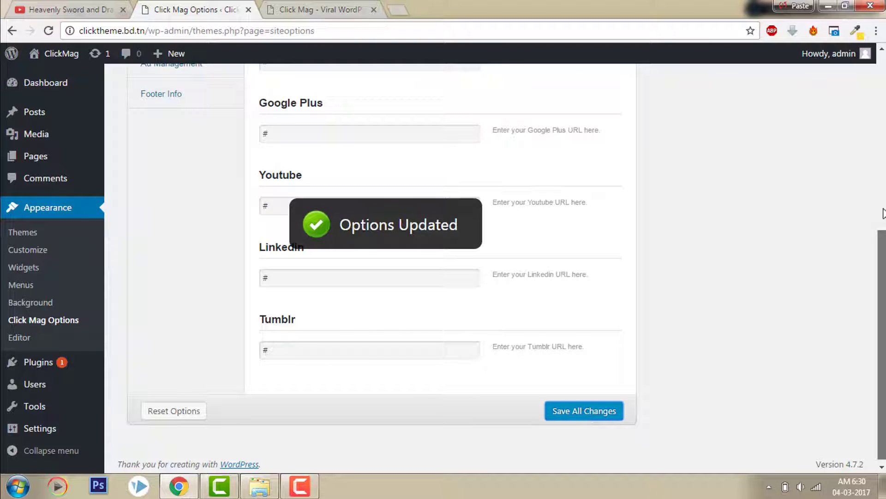
Step: Open the site's front page in a new tab and compare its sidebar with the ThemeForest preview of Click Mag
{"action": "scroll", "coordinate": [880, 184], "scroll_direction": "up", "scroll_amount": 6}
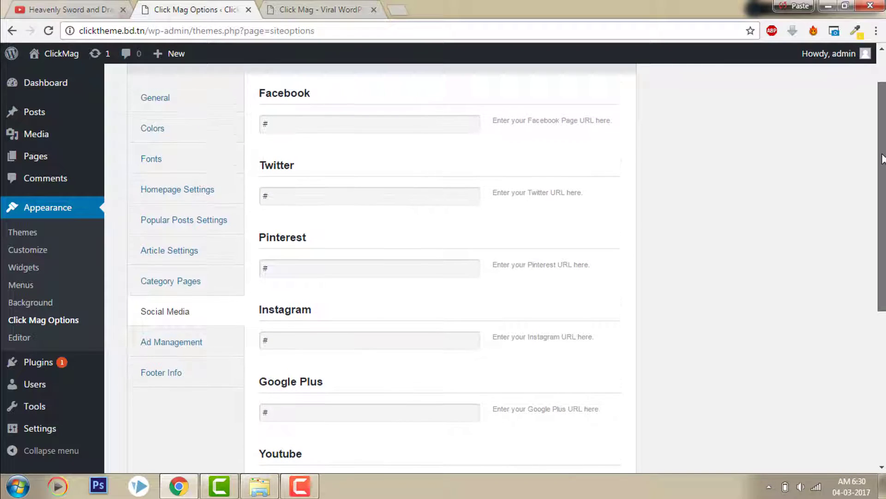
{"action": "scroll", "coordinate": [880, 171], "scroll_direction": "up", "scroll_amount": 2}
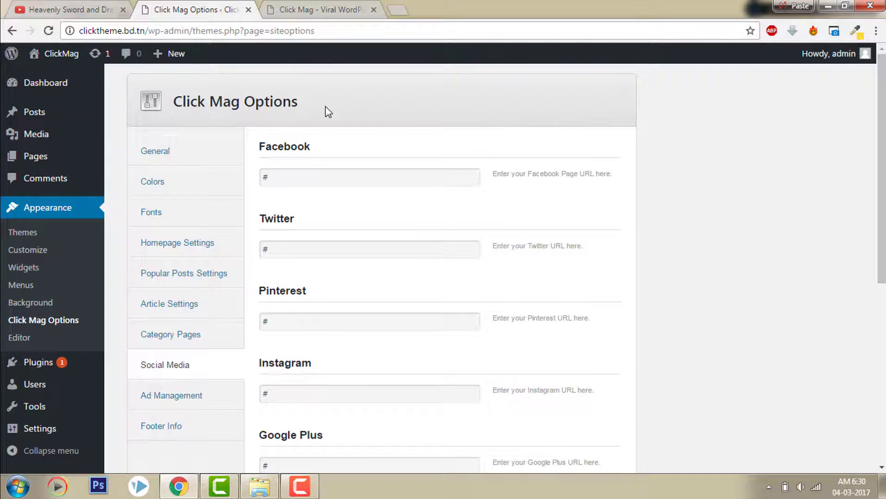
{"action": "right_click", "coordinate": [65, 53]}
{"action": "left_click", "coordinate": [111, 62]}
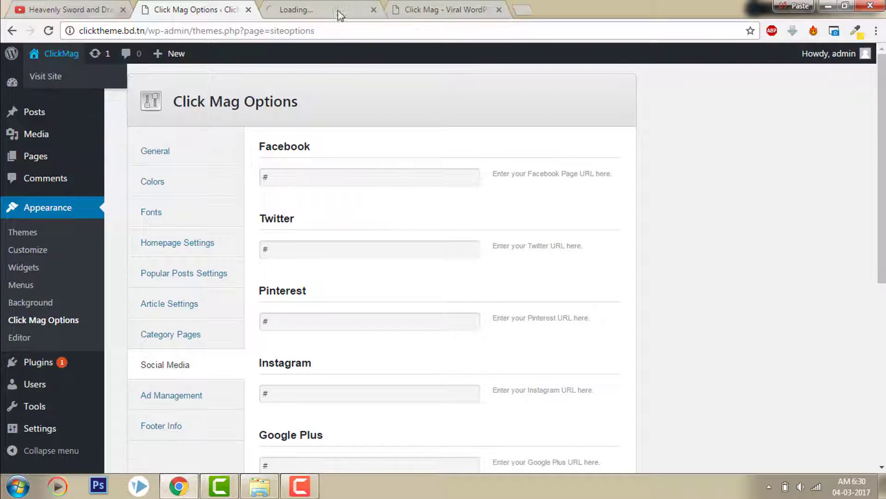
{"action": "left_click", "coordinate": [328, 6]}
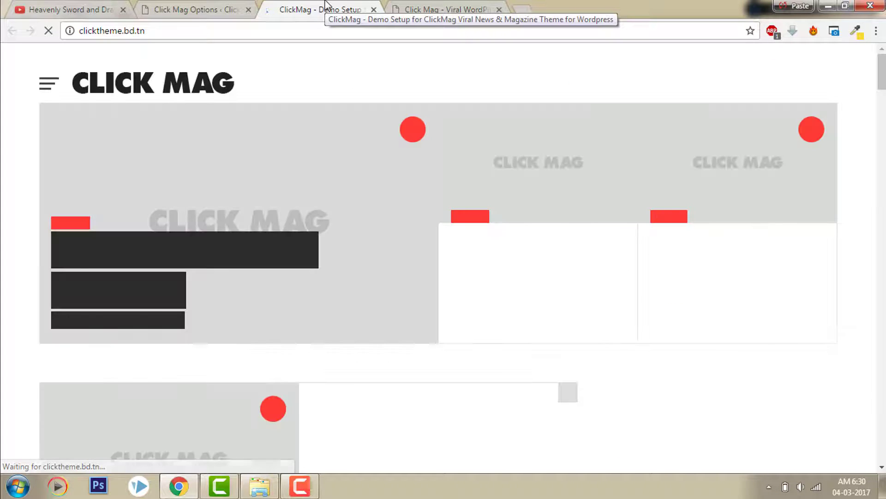
{"action": "left_click_drag", "start_coordinate": [881, 77], "coordinate": [879, 132]}
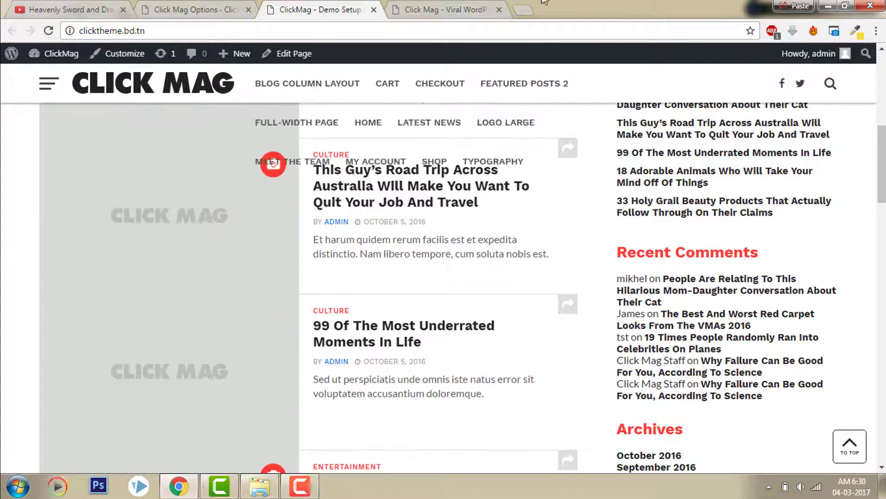
{"action": "left_click", "coordinate": [443, 9]}
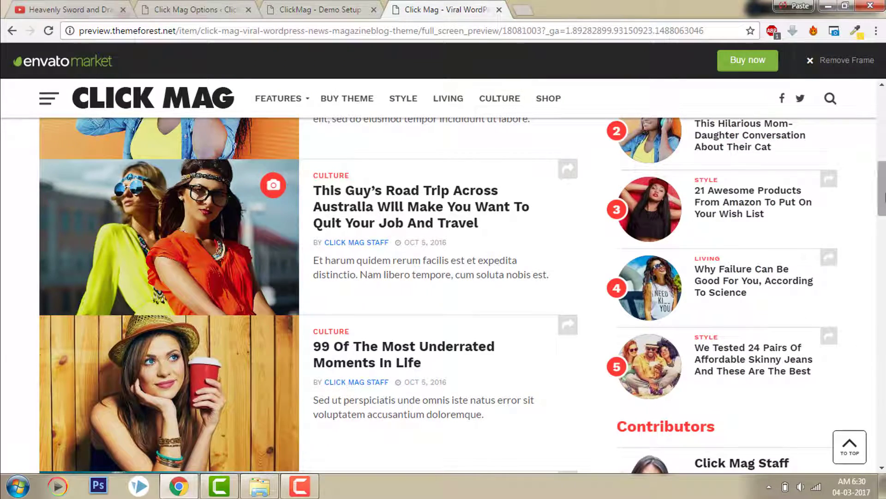
{"action": "scroll", "coordinate": [589, 297], "scroll_direction": "down", "scroll_amount": 12}
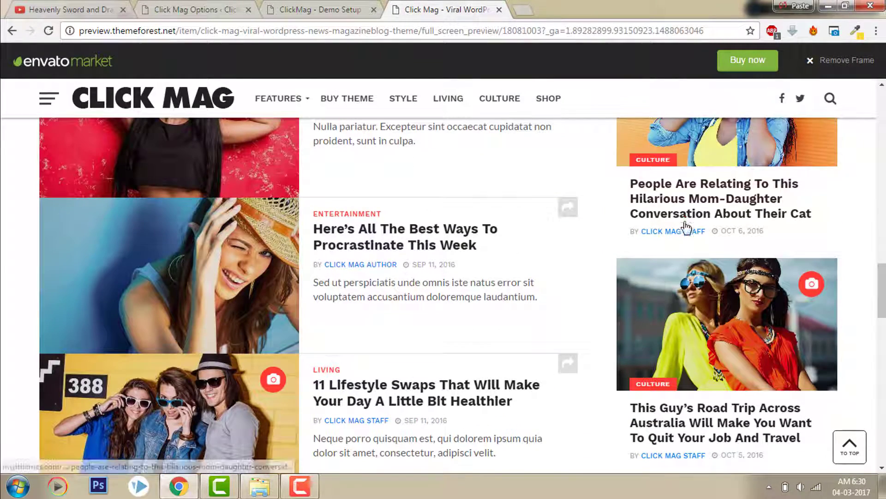
{"action": "left_click", "coordinate": [323, 10]}
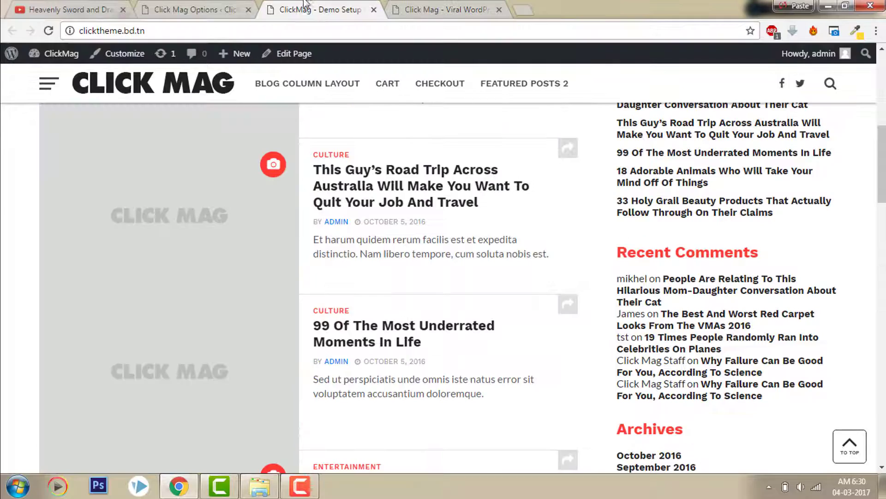
Step: On the admin Widgets page, remove all default widgets, from Search to Meta, from the Homepage Sidebar Widget Area
{"action": "left_click", "coordinate": [230, 5]}
{"action": "scroll", "coordinate": [507, 217], "scroll_direction": "down", "scroll_amount": 3}
{"action": "scroll", "coordinate": [438, 268], "scroll_direction": "down", "scroll_amount": 2}
{"action": "left_click", "coordinate": [34, 269]}
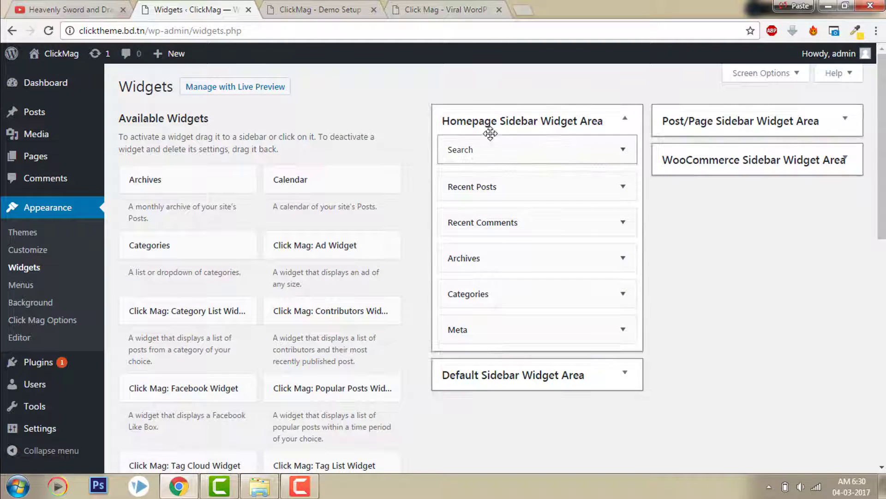
{"action": "left_click_drag", "start_coordinate": [544, 149], "coordinate": [250, 199]}
{"action": "left_click_drag", "start_coordinate": [516, 148], "coordinate": [252, 192]}
{"action": "left_click_drag", "start_coordinate": [471, 160], "coordinate": [268, 182]}
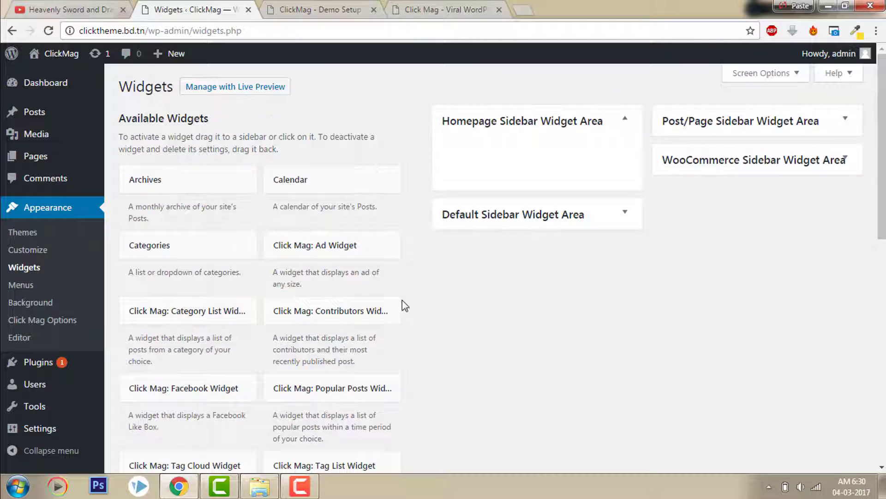
Step: Add the Click Mag: Popular Posts Widget to the Homepage Sidebar Widget Area, title it Trending and save it
{"action": "left_click_drag", "start_coordinate": [353, 388], "coordinate": [545, 162]}
{"action": "left_click_drag", "start_coordinate": [519, 203], "coordinate": [462, 226]}
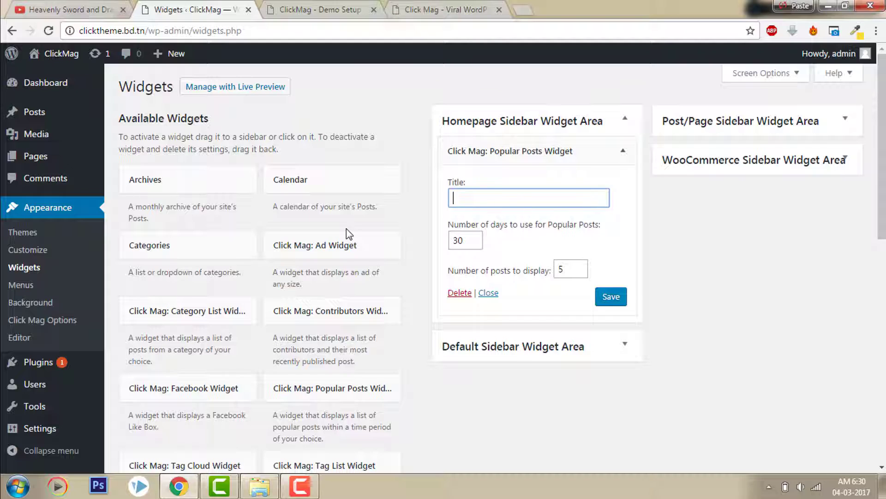
{"action": "type", "text": "Trending"}
{"action": "left_click", "coordinate": [614, 299]}
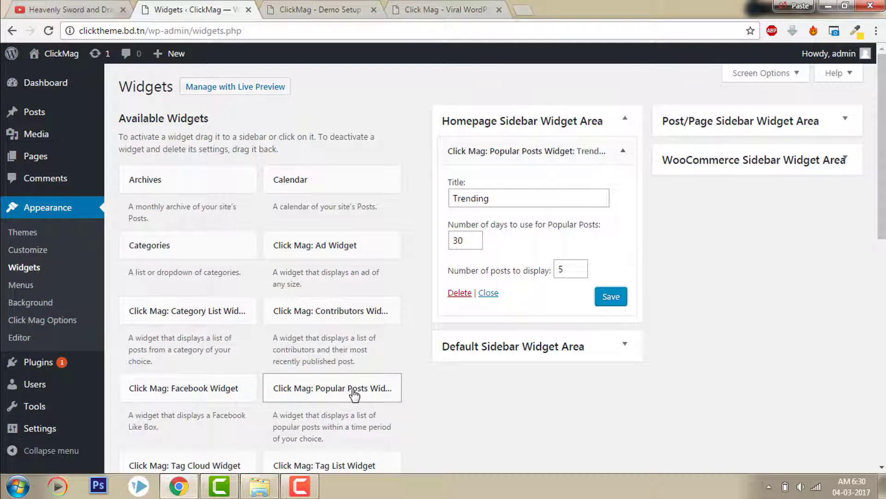
Step: Add a Popular Posts Widget titled Trending to the Default Sidebar Widget Area, save it and collapse both widgets' settings
{"action": "left_click_drag", "start_coordinate": [378, 377], "coordinate": [552, 405]}
{"action": "double_click", "coordinate": [538, 426]}
{"action": "type", "text": "Trending"}
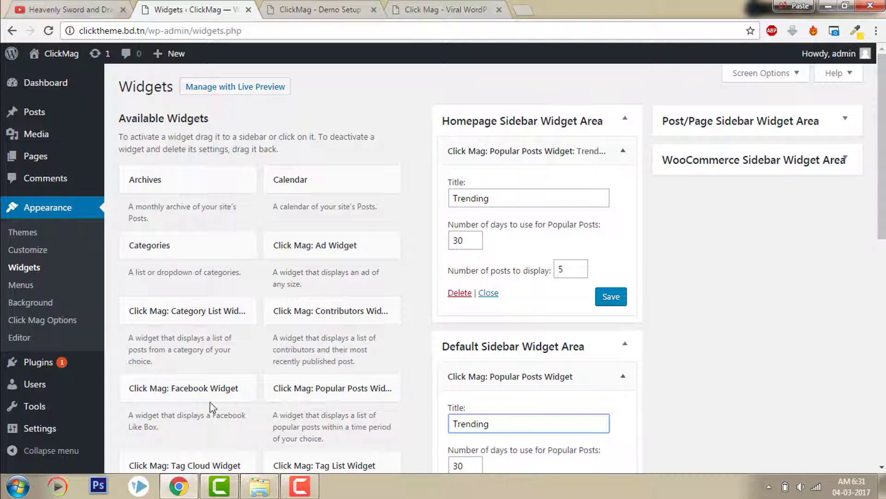
{"action": "scroll", "coordinate": [693, 346], "scroll_direction": "down", "scroll_amount": 3}
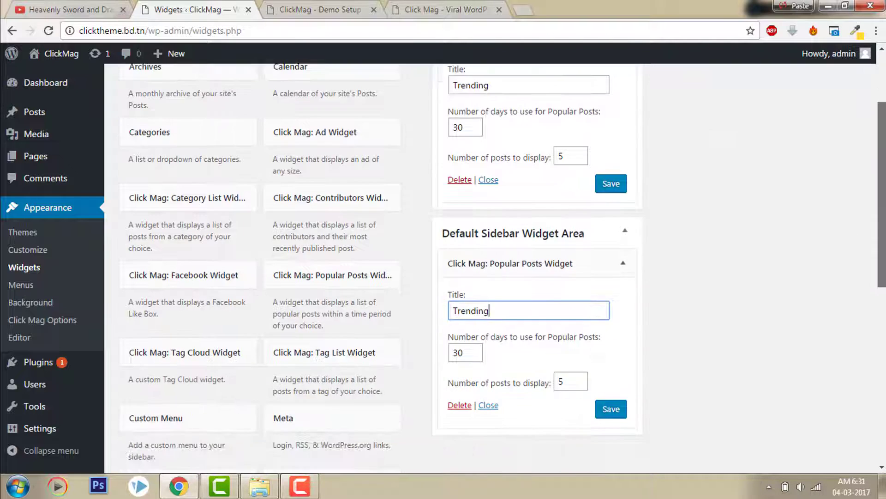
{"action": "left_click", "coordinate": [620, 410]}
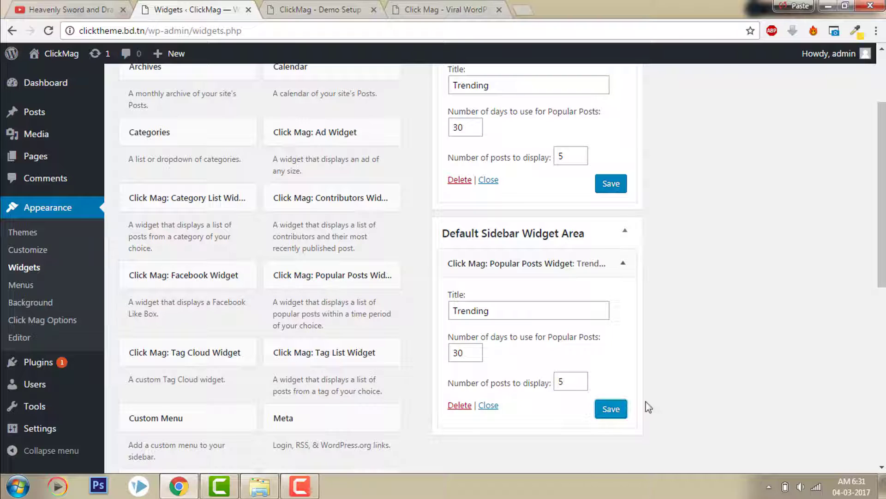
{"action": "left_click", "coordinate": [490, 406]}
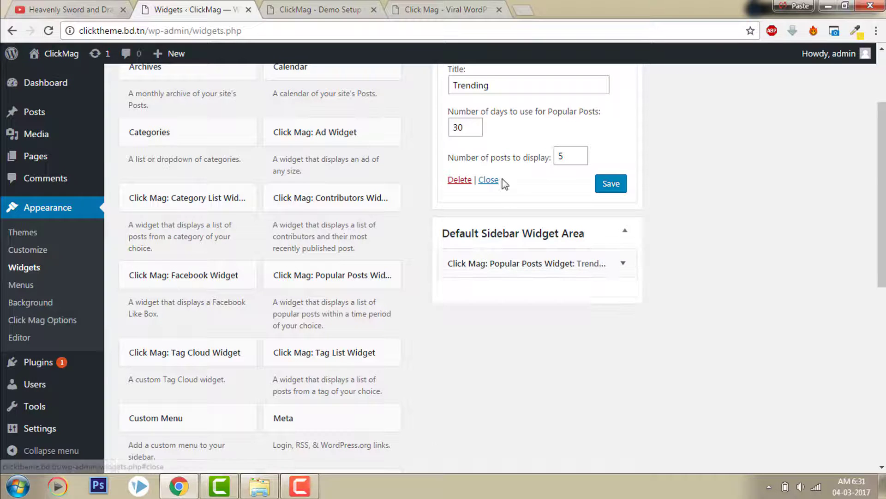
{"action": "left_click", "coordinate": [490, 180]}
Step: Add a Popular Posts Widget titled Trending to the Post/Page Sidebar Widget Area and save it
{"action": "left_click_drag", "start_coordinate": [881, 214], "coordinate": [872, 178]}
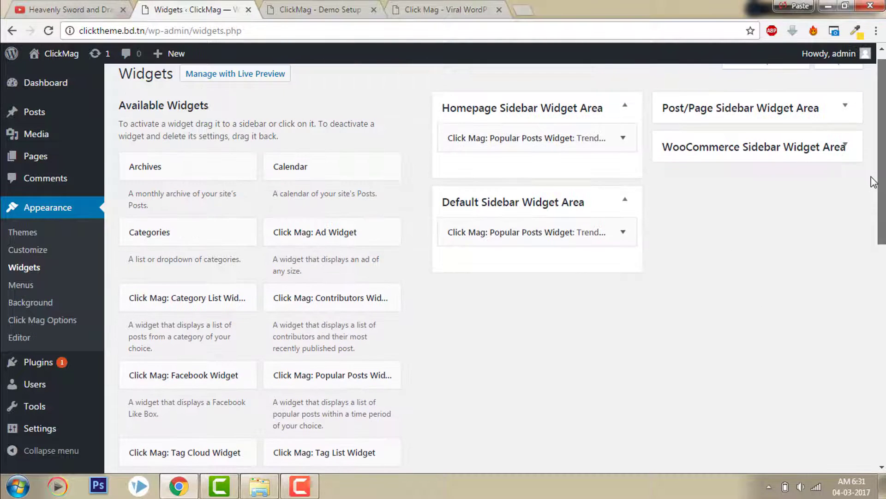
{"action": "left_click_drag", "start_coordinate": [398, 374], "coordinate": [743, 161]}
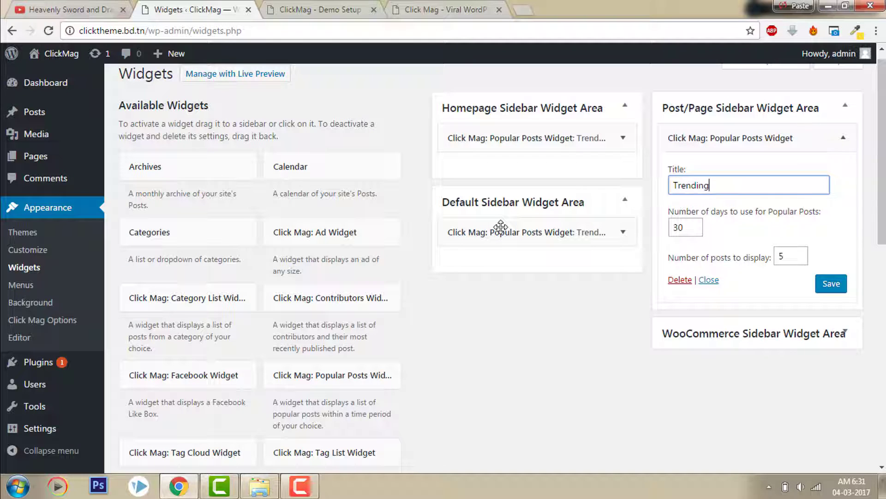
{"action": "left_click", "coordinate": [829, 287]}
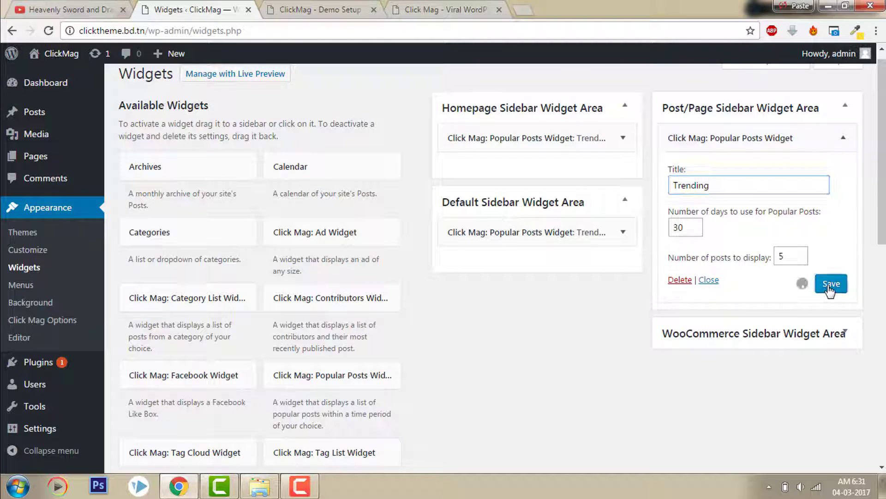
{"action": "mouse_move", "coordinate": [882, 152]}
{"action": "left_mouse_down"}
{"action": "mouse_move", "coordinate": [882, 164]}
{"action": "mouse_move", "coordinate": [882, 148]}
{"action": "left_mouse_up"}
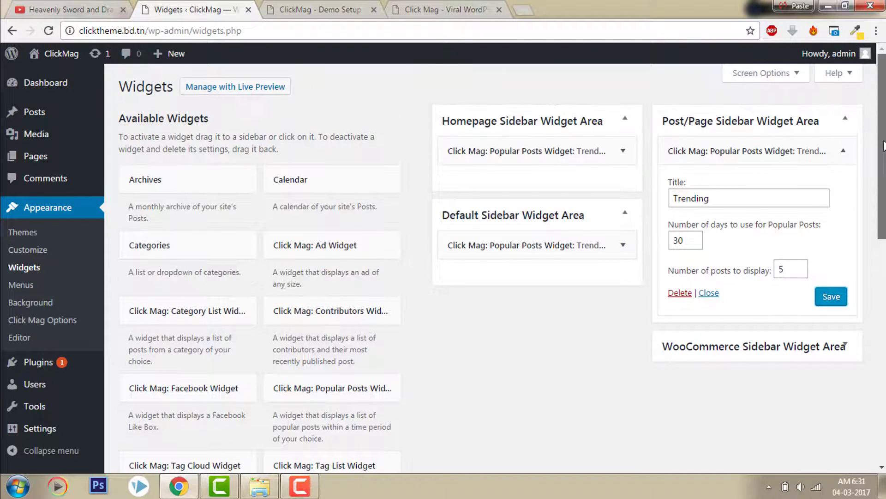
Step: Reload the site's front page and check the sidebar there and on the "People Are Relating To This Hilarious Mom-Daughter Conversation" post
{"action": "left_click", "coordinate": [323, 7]}
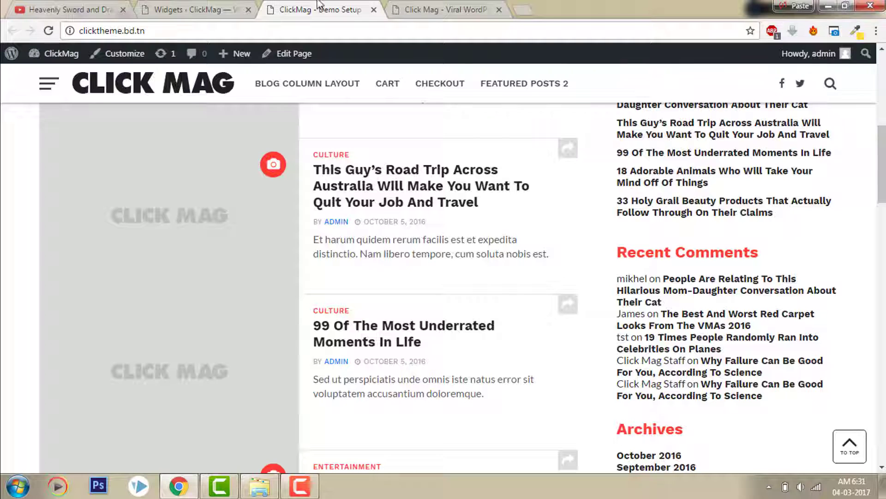
{"action": "left_click", "coordinate": [48, 30]}
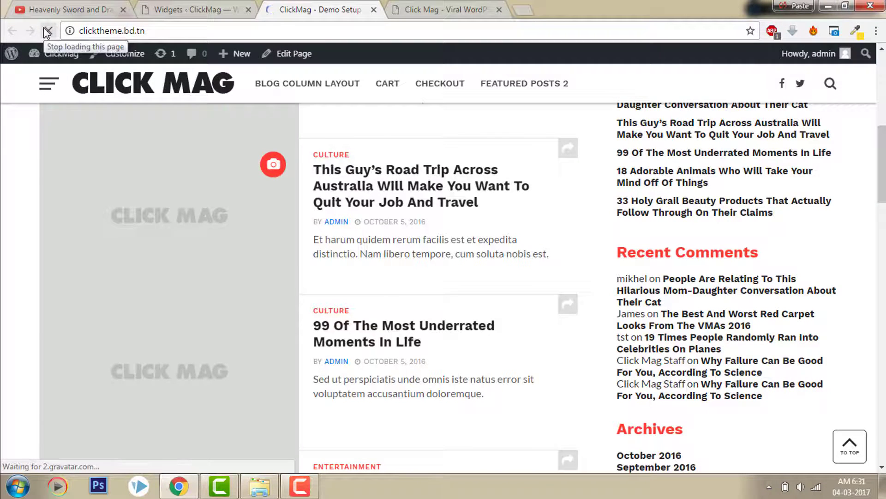
{"action": "scroll", "coordinate": [605, 206], "scroll_direction": "up", "scroll_amount": 3}
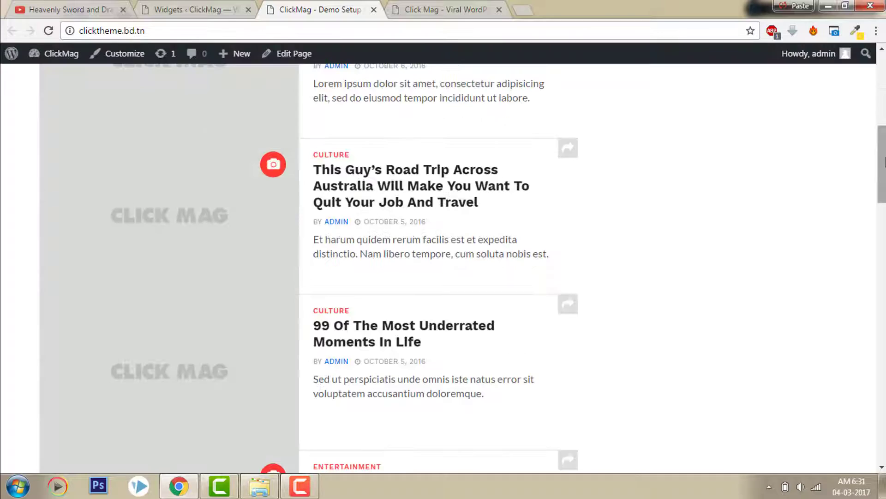
{"action": "scroll", "coordinate": [882, 88], "scroll_direction": "up", "scroll_amount": 3}
{"action": "scroll", "coordinate": [882, 88], "scroll_direction": "up", "scroll_amount": 5}
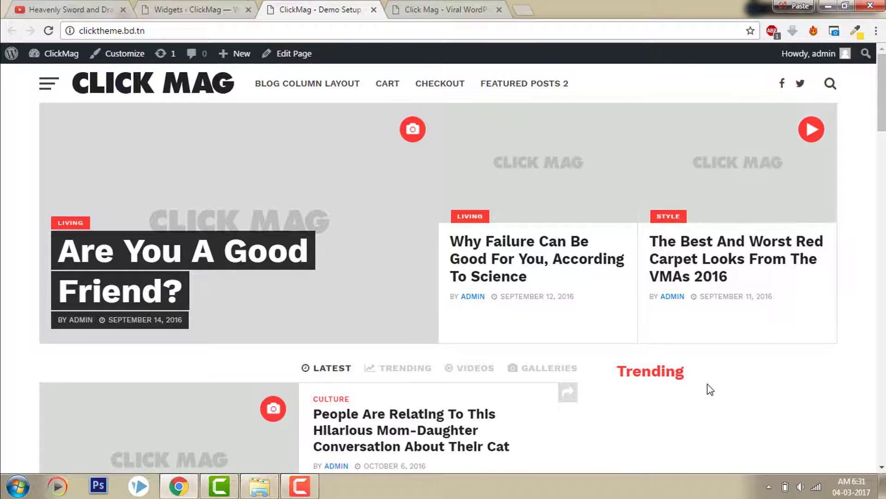
{"action": "scroll", "coordinate": [882, 157], "scroll_direction": "down", "scroll_amount": 3}
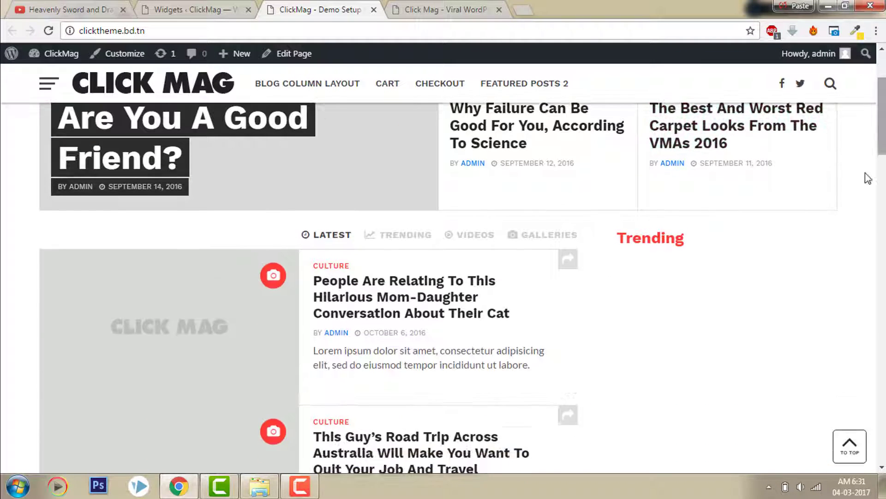
{"action": "left_click", "coordinate": [396, 291]}
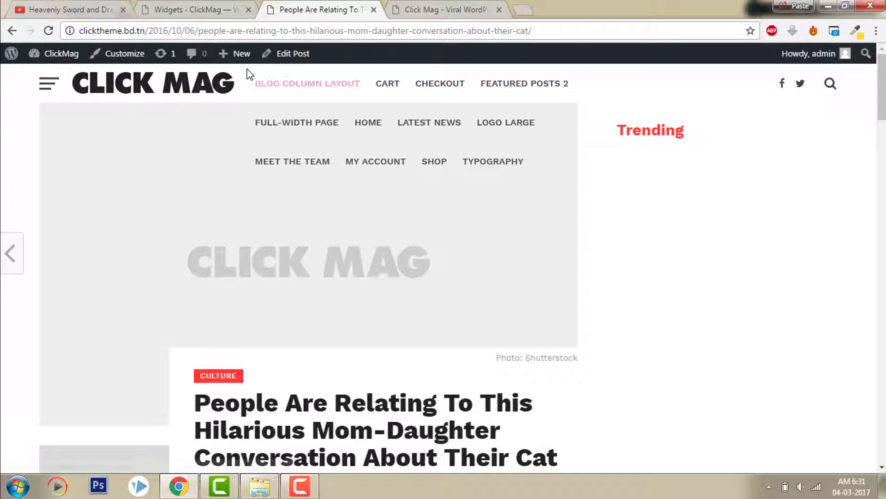
Step: Return to the site's front page and compare its sidebar with the sidebar sections of the theme's live demo
{"action": "left_click", "coordinate": [178, 87]}
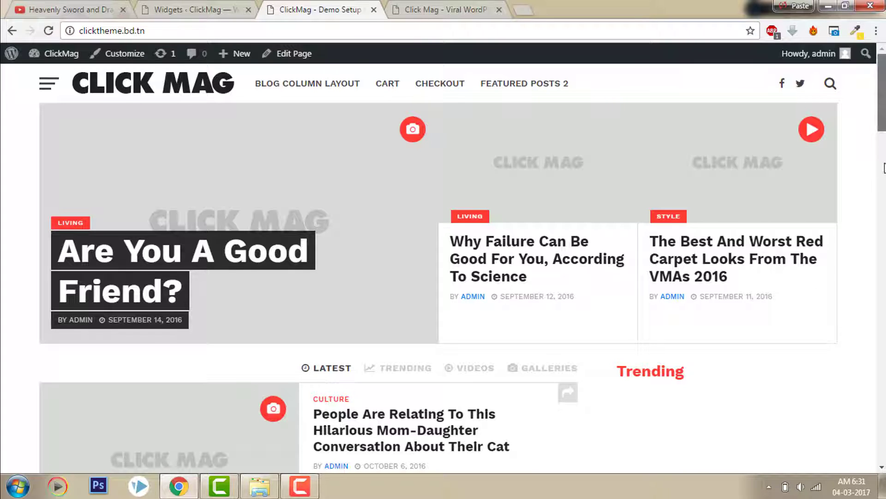
{"action": "scroll", "coordinate": [736, 198], "scroll_direction": "down", "scroll_amount": 5}
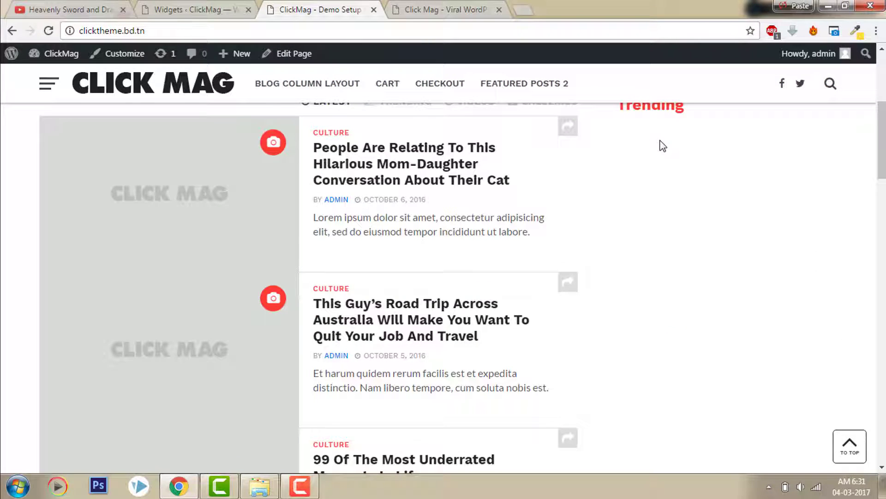
{"action": "left_click", "coordinate": [448, 7]}
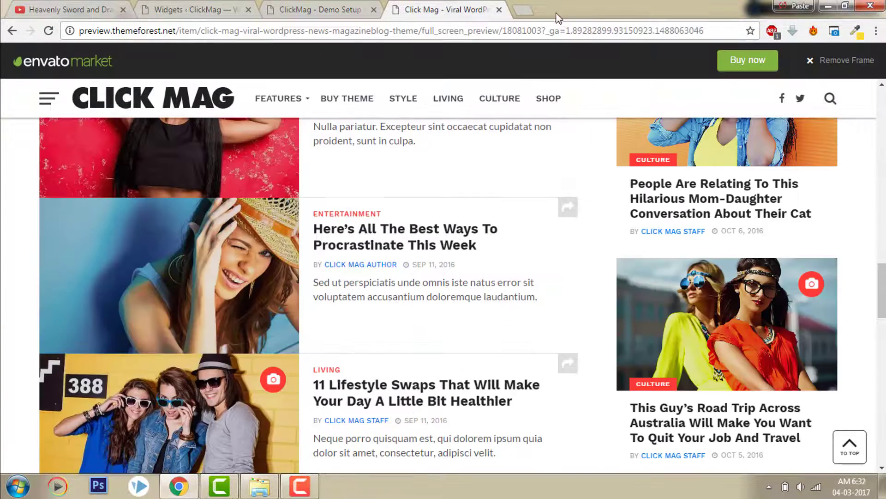
{"action": "left_click_drag", "start_coordinate": [882, 291], "coordinate": [882, 260]}
{"action": "scroll", "coordinate": [761, 213], "scroll_direction": "up", "scroll_amount": 5}
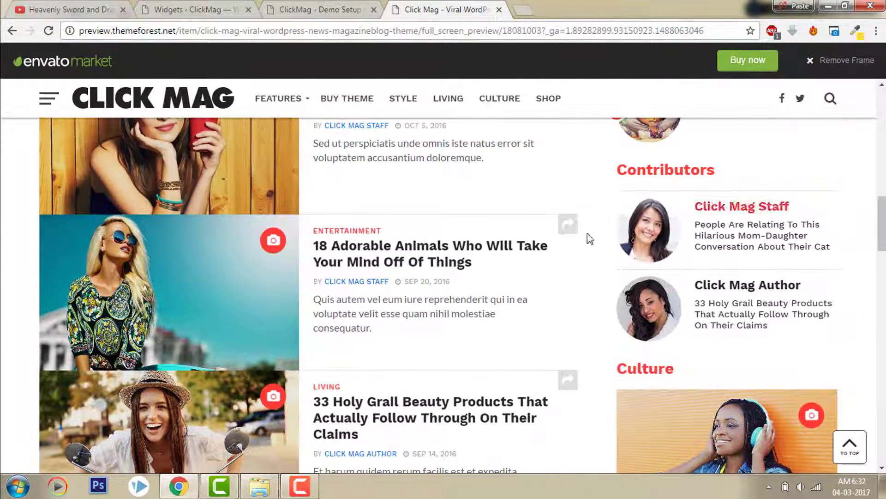
Step: Add the Click Mag: Contributors Widget to the Homepage Sidebar Widget Area, title it Contributors, display 2 contributors and save it
{"action": "left_click", "coordinate": [343, 9]}
{"action": "left_click", "coordinate": [208, 7]}
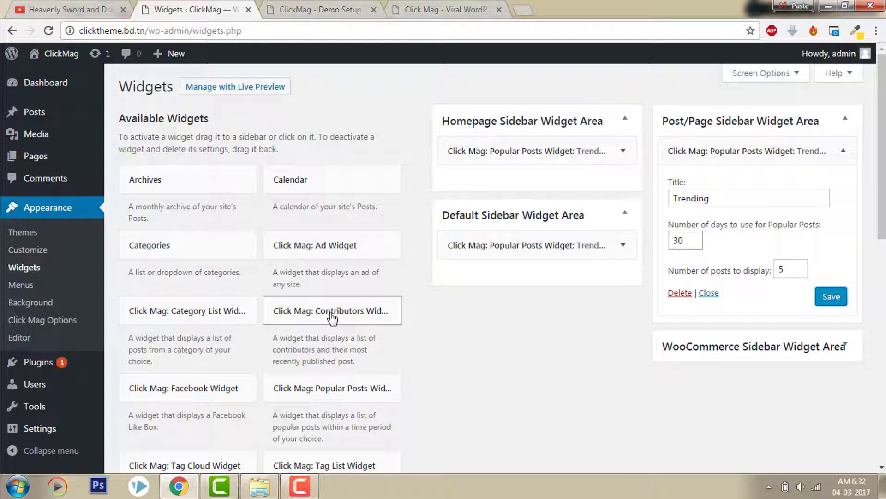
{"action": "left_click_drag", "start_coordinate": [437, 289], "coordinate": [524, 194]}
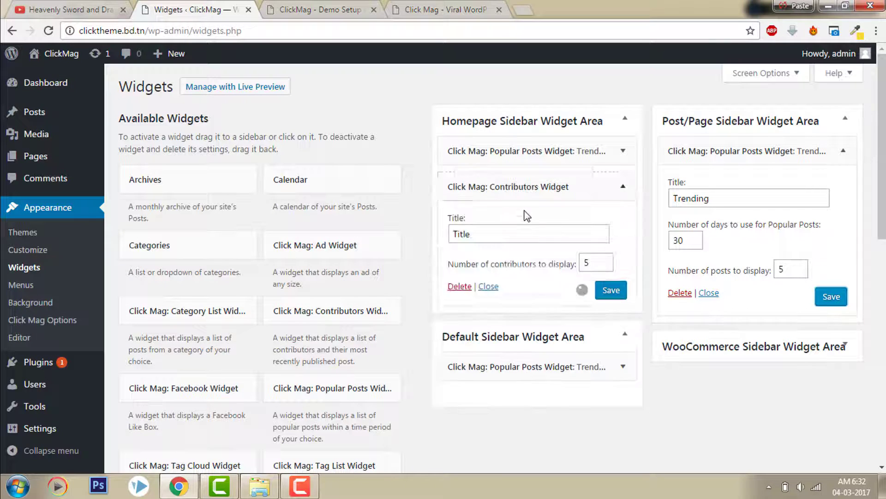
{"action": "left_click_drag", "start_coordinate": [483, 241], "coordinate": [266, 229]}
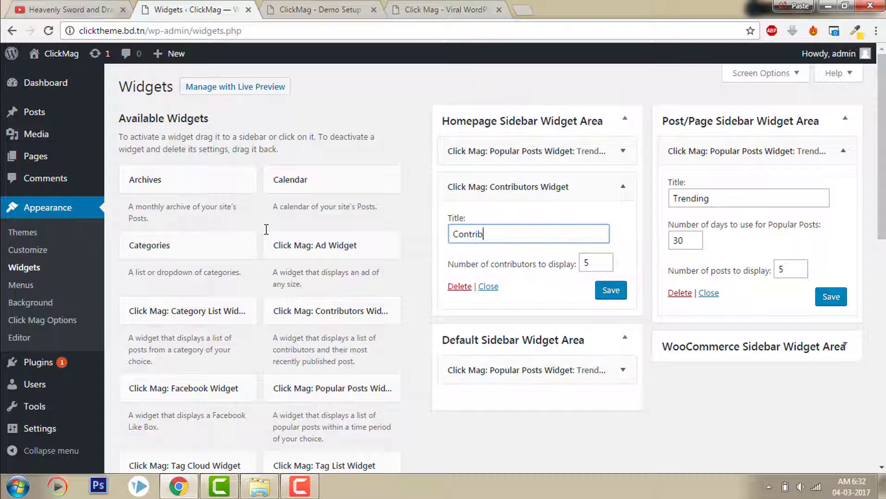
{"action": "left_click", "coordinate": [608, 259]}
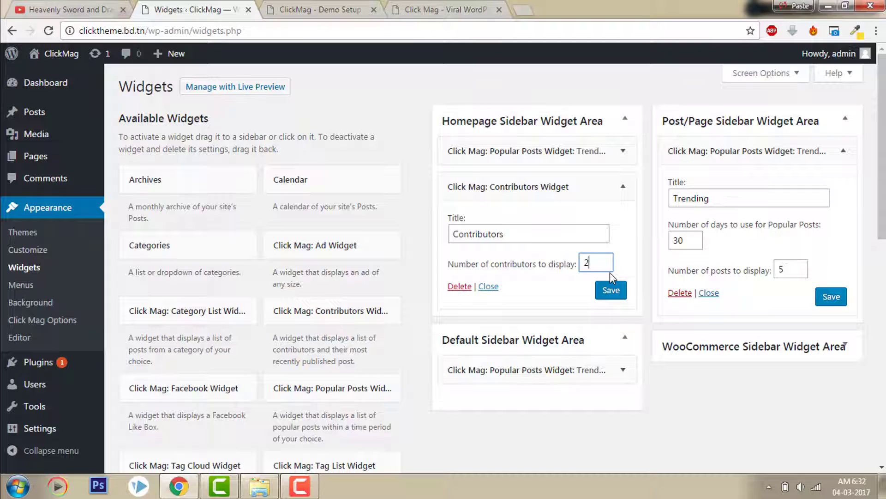
{"action": "left_click", "coordinate": [611, 291]}
Step: Reload the site's front page to check the Contributors section, and look through the demo's sidebar for the section after it
{"action": "left_click", "coordinate": [323, 9]}
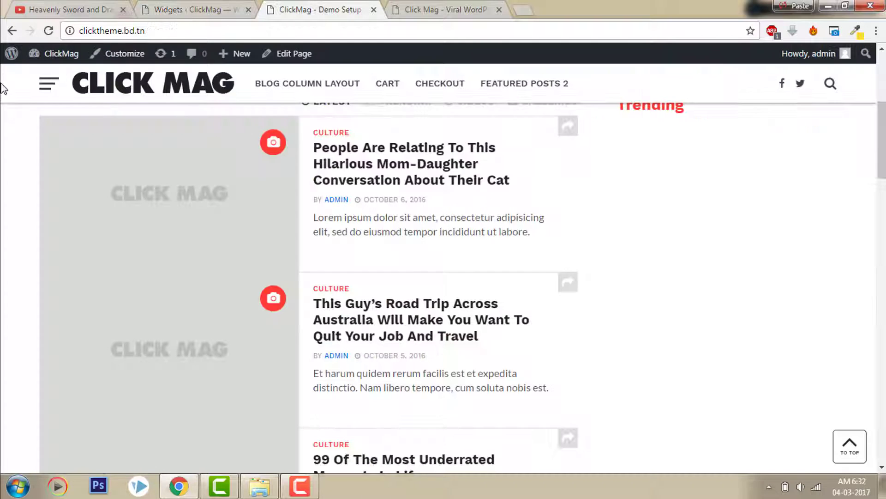
{"action": "left_click", "coordinate": [49, 31]}
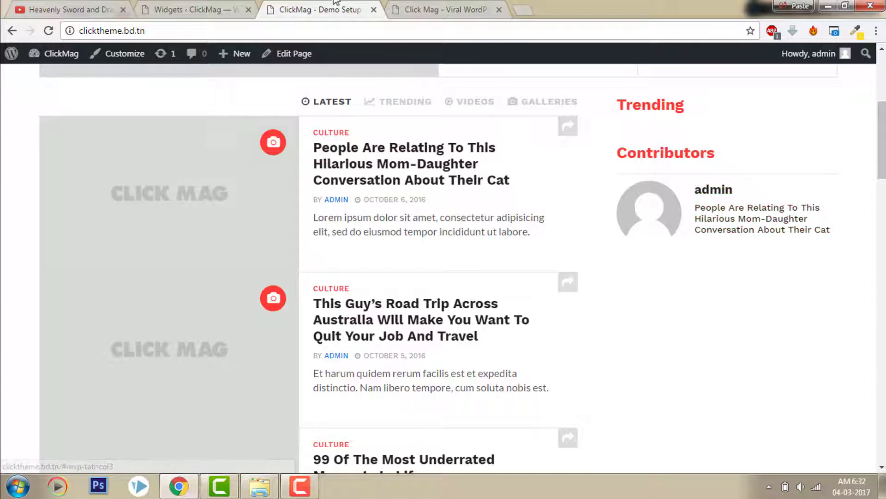
{"action": "left_click", "coordinate": [215, 9]}
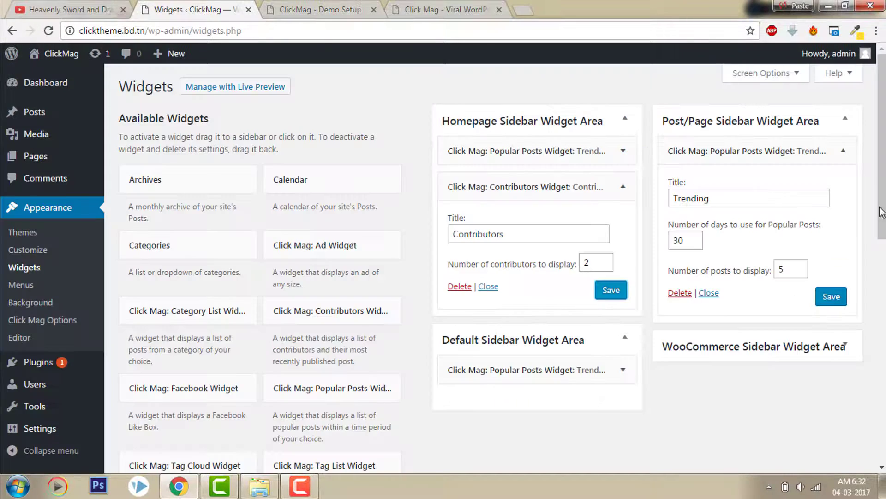
{"action": "scroll", "coordinate": [871, 213], "scroll_direction": "down", "scroll_amount": 2}
{"action": "left_click", "coordinate": [446, 7]}
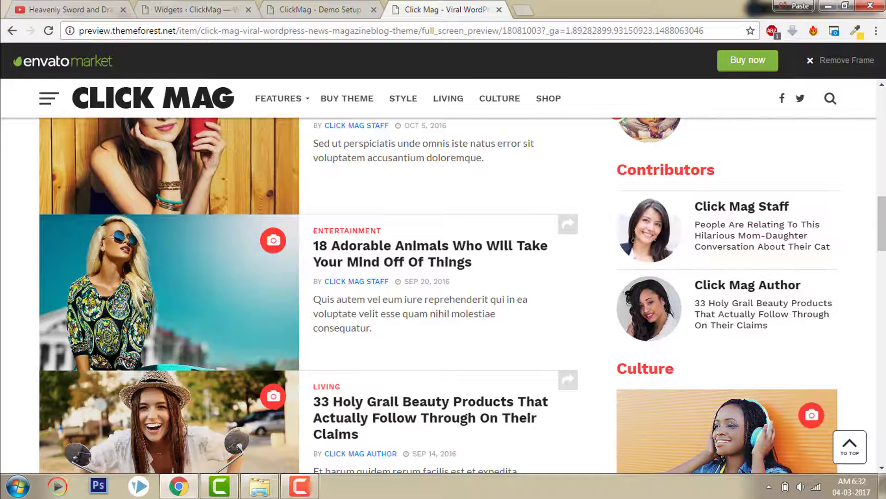
{"action": "scroll", "coordinate": [655, 266], "scroll_direction": "down", "scroll_amount": 8}
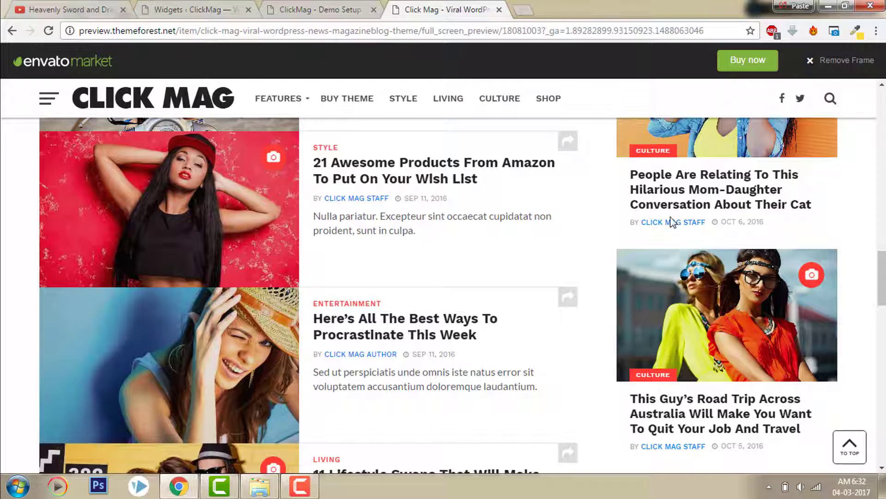
Step: Add the Click Mag: Category List Widget below the homepage's Contributors widget, title it Culture and select the Culture category
{"action": "left_click", "coordinate": [249, 4]}
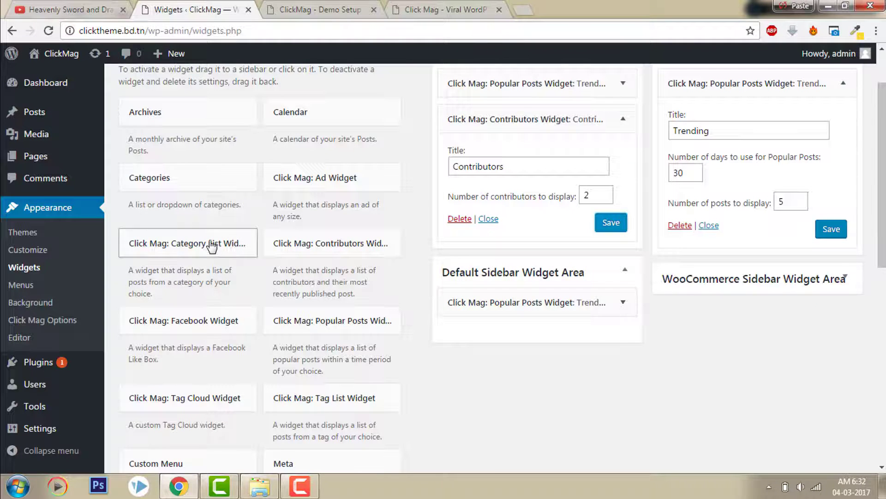
{"action": "left_click_drag", "start_coordinate": [218, 235], "coordinate": [548, 266]}
{"action": "double_click", "coordinate": [507, 310]}
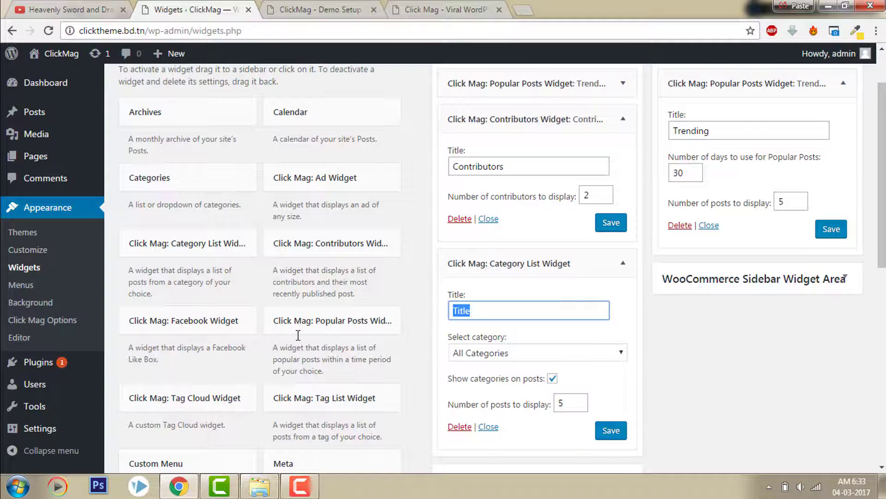
{"action": "type", "text": "Culture"}
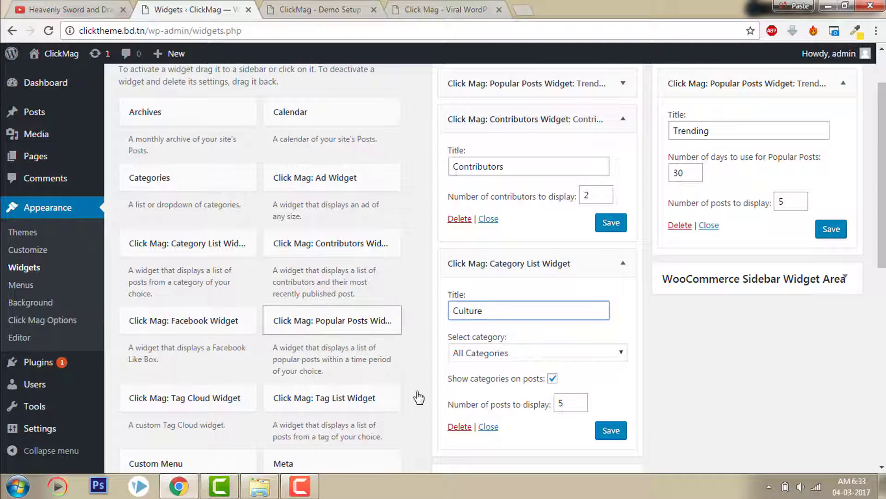
{"action": "left_click", "coordinate": [492, 353]}
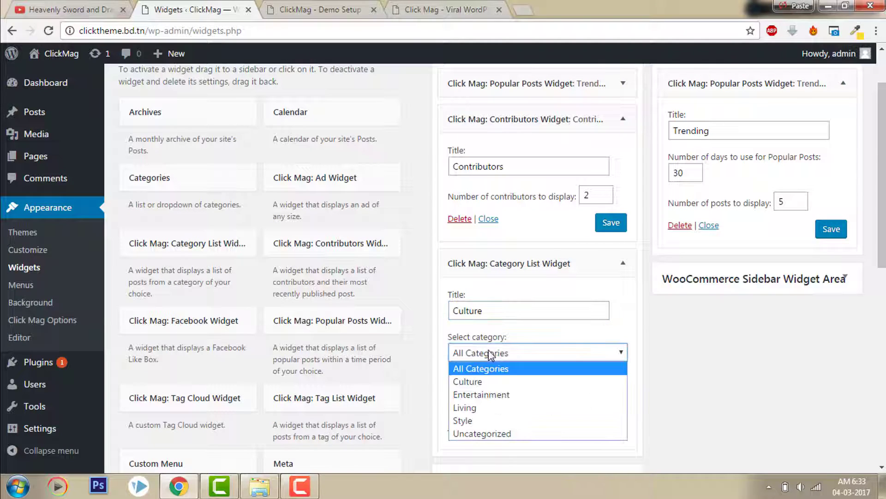
{"action": "left_click", "coordinate": [498, 381]}
Step: Set the Culture widget to display 2 posts, checking against the theme's demo, and save it
{"action": "key", "text": "Tab"}
{"action": "key", "text": "Tab"}
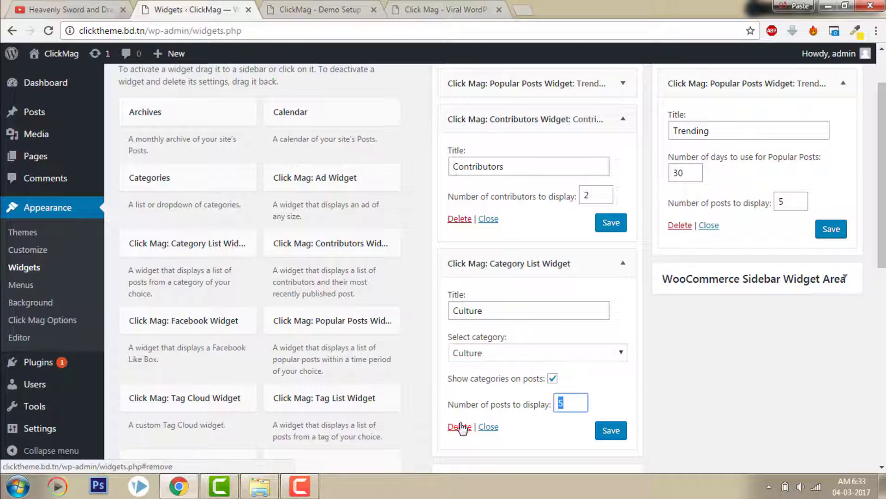
{"action": "type", "text": "2"}
{"action": "left_click", "coordinate": [519, 7]}
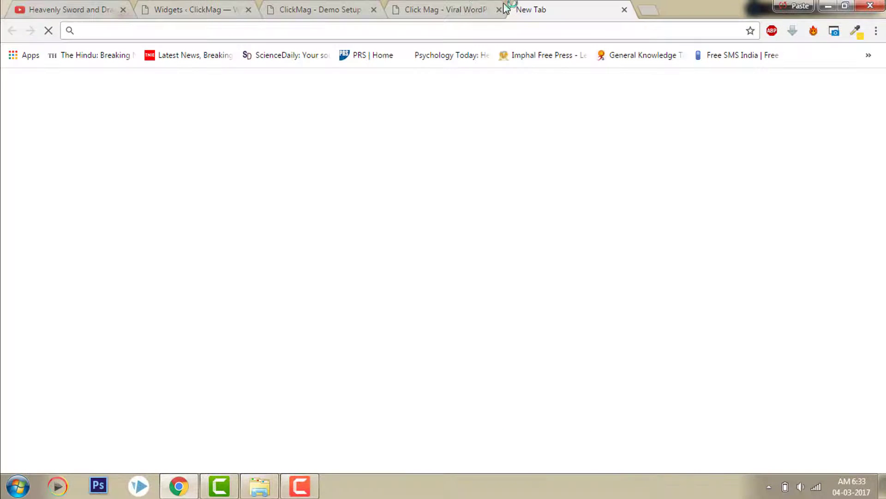
{"action": "left_click", "coordinate": [470, 8]}
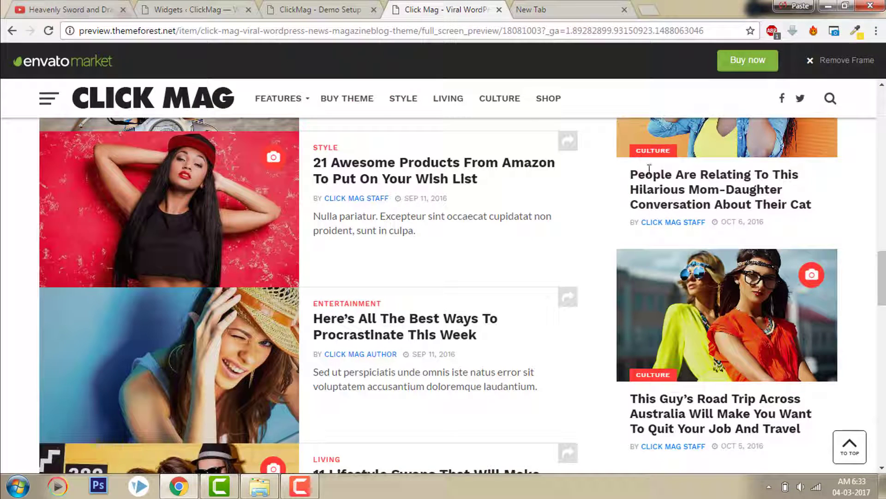
{"action": "left_click", "coordinate": [215, 5]}
{"action": "left_click", "coordinate": [612, 430]}
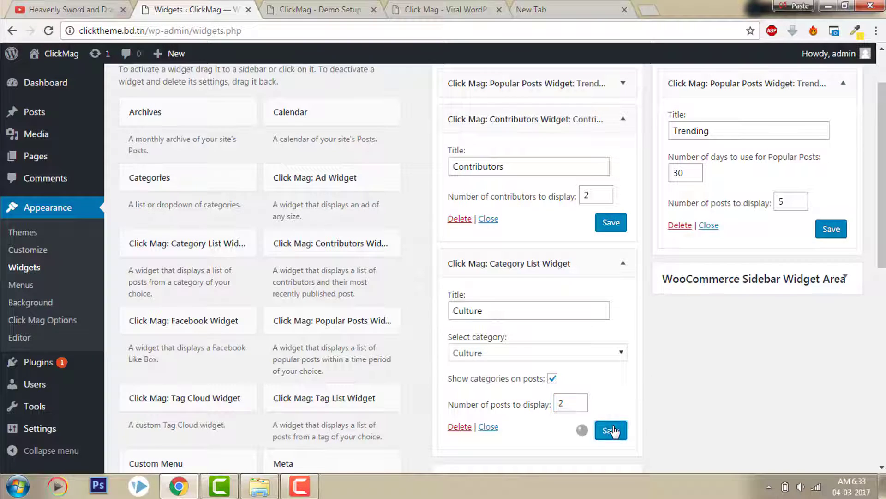
Step: Reload the site's front page and compare its Culture sidebar section with the demo's
{"action": "left_click", "coordinate": [317, 9]}
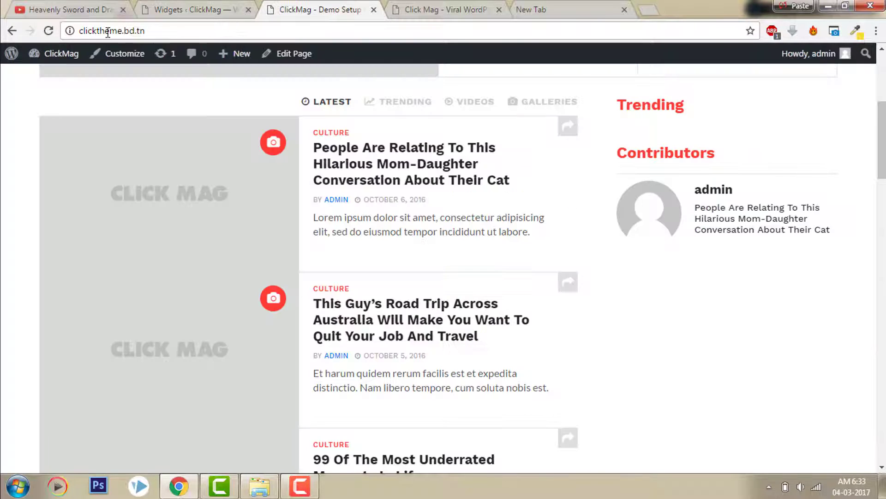
{"action": "left_click", "coordinate": [44, 34]}
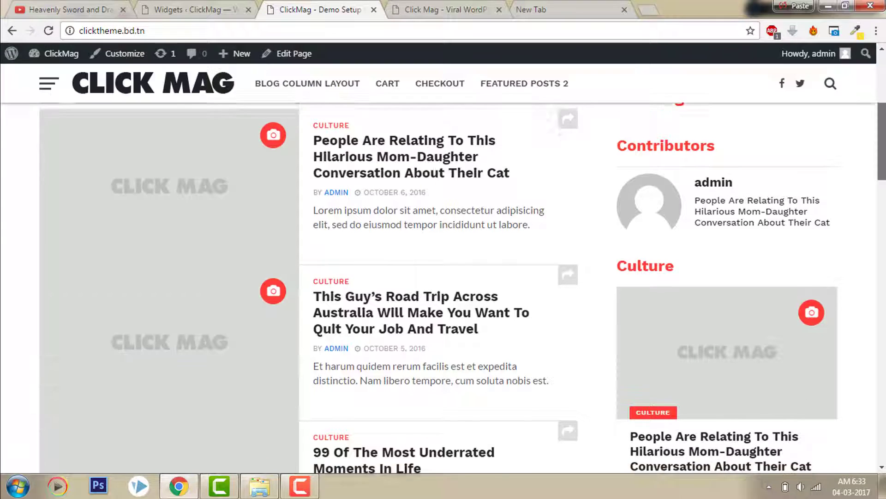
{"action": "scroll", "coordinate": [635, 343], "scroll_direction": "down", "scroll_amount": 3}
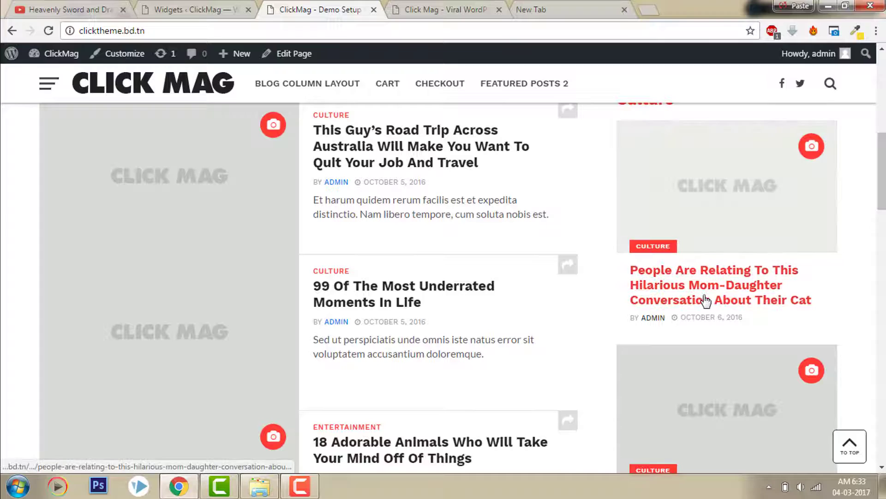
{"action": "left_click", "coordinate": [397, 7]}
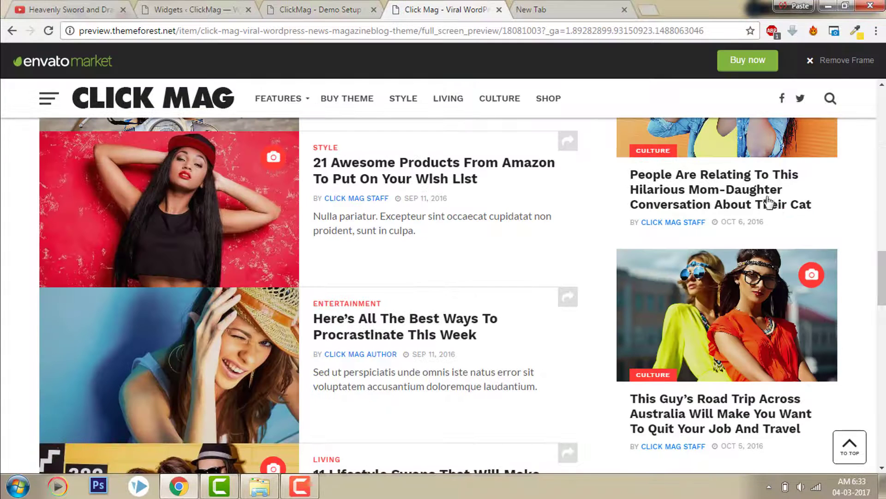
Step: Inspect the site's front page down to its footer links, and open the WordPress menu editor for the Footer Menu
{"action": "left_click", "coordinate": [319, 6]}
{"action": "left_click_drag", "start_coordinate": [883, 187], "coordinate": [883, 76]}
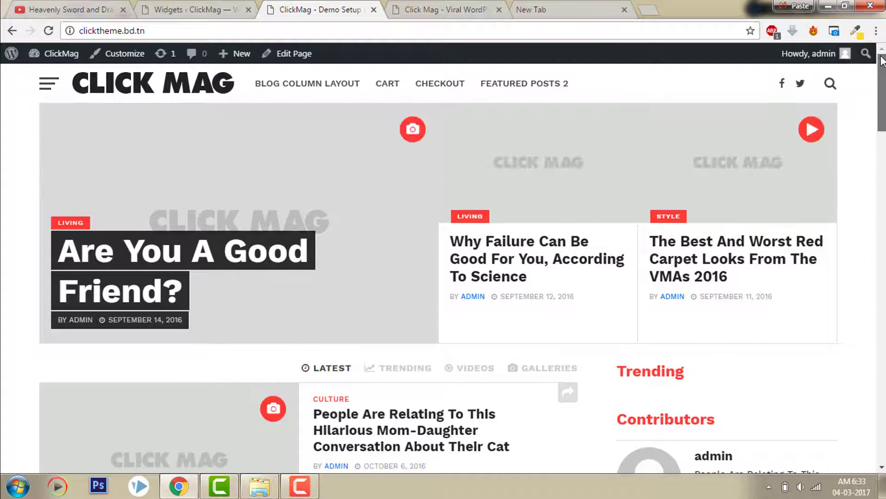
{"action": "left_click_drag", "start_coordinate": [881, 124], "coordinate": [871, 451]}
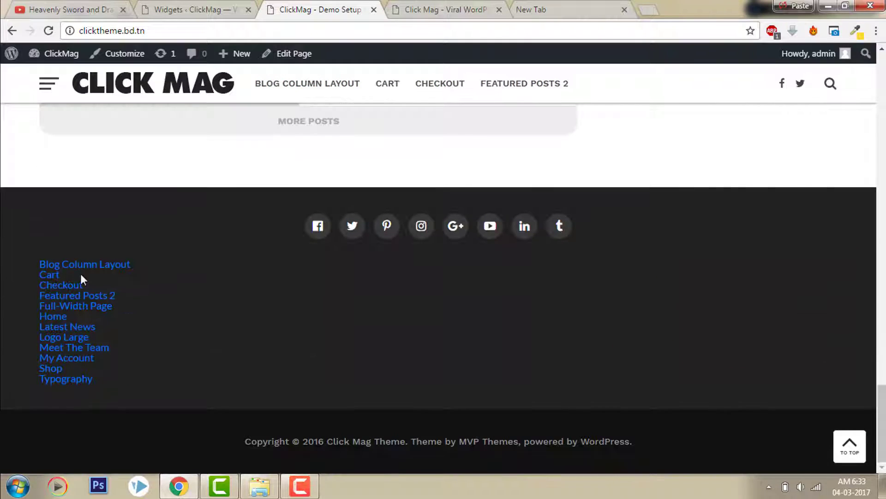
{"action": "left_click", "coordinate": [187, 7]}
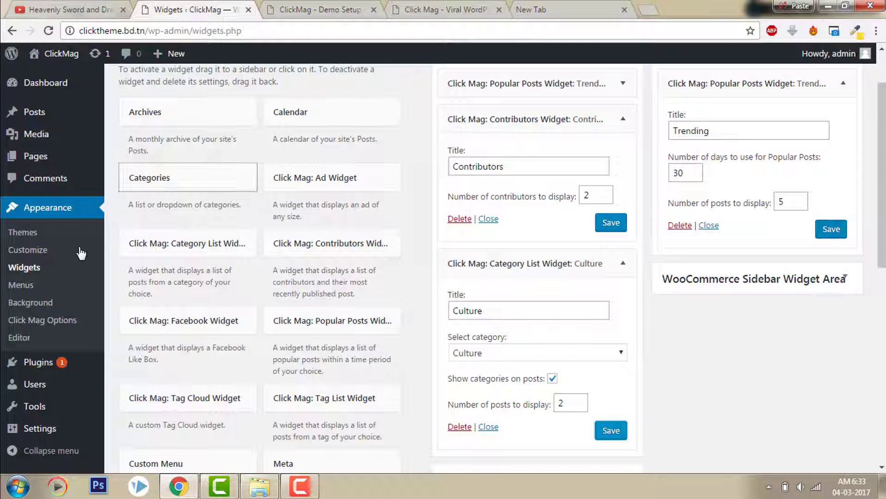
{"action": "left_click", "coordinate": [21, 287]}
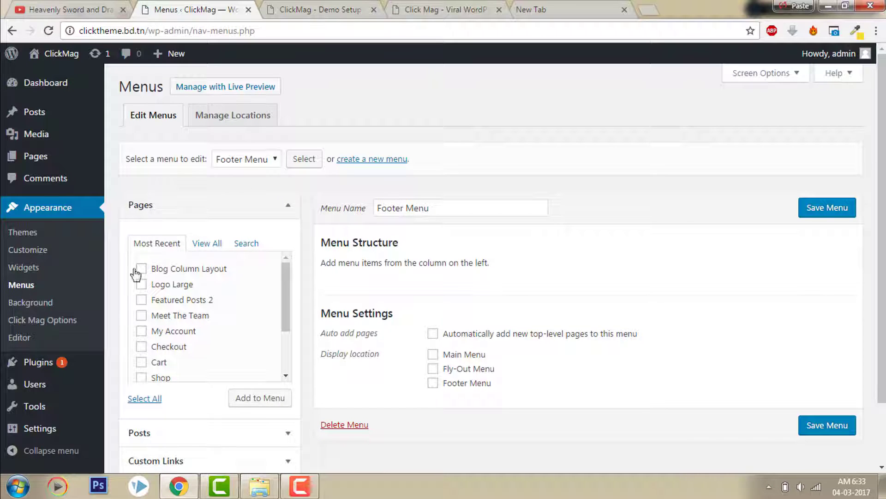
{"action": "scroll", "coordinate": [882, 170], "scroll_direction": "down", "scroll_amount": 1}
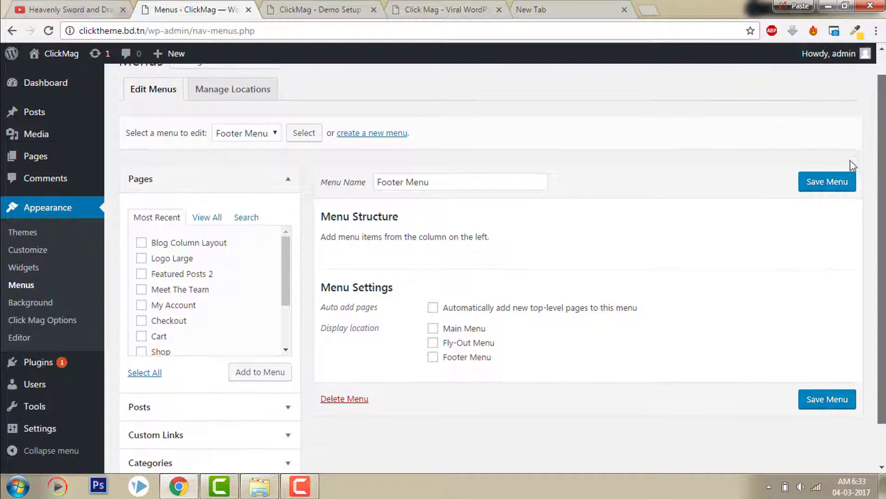
Step: Compare the site's footer links with the footer menu items in the theme's demo
{"action": "left_click", "coordinate": [303, 9]}
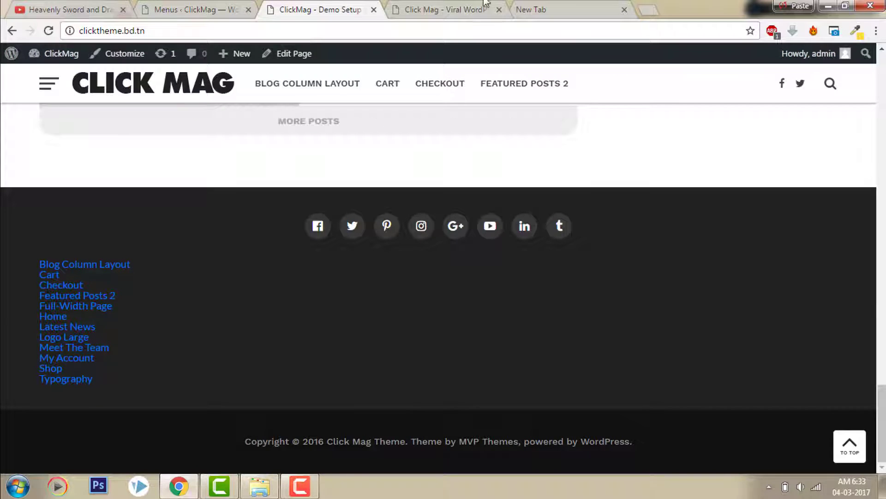
{"action": "left_click", "coordinate": [446, 9]}
{"action": "scroll", "coordinate": [880, 434], "scroll_direction": "down", "scroll_amount": 5}
{"action": "scroll", "coordinate": [881, 434], "scroll_direction": "down", "scroll_amount": 5}
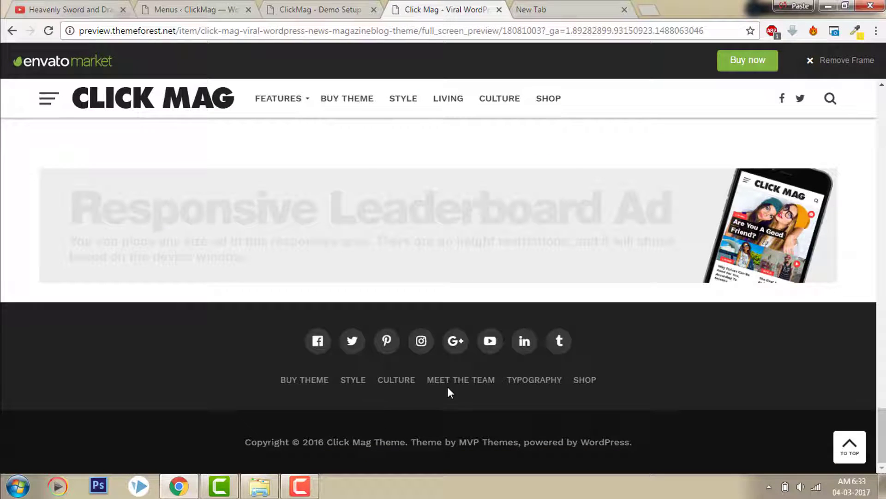
Step: Add the Meet The Team, Shop and Typography pages to the Footer Menu
{"action": "left_click", "coordinate": [172, 9]}
{"action": "left_click", "coordinate": [201, 291]}
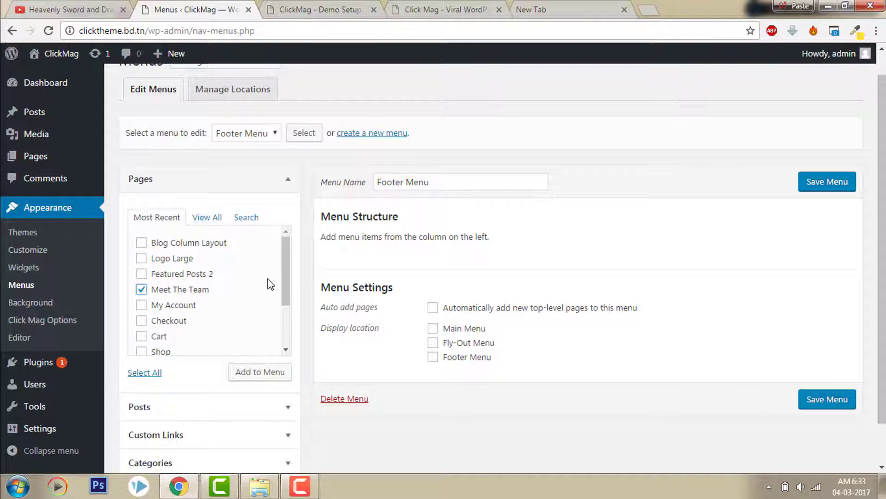
{"action": "left_click", "coordinate": [170, 353]}
{"action": "left_click_drag", "start_coordinate": [291, 269], "coordinate": [291, 296]}
{"action": "left_click", "coordinate": [190, 322]}
{"action": "left_click", "coordinate": [260, 371]}
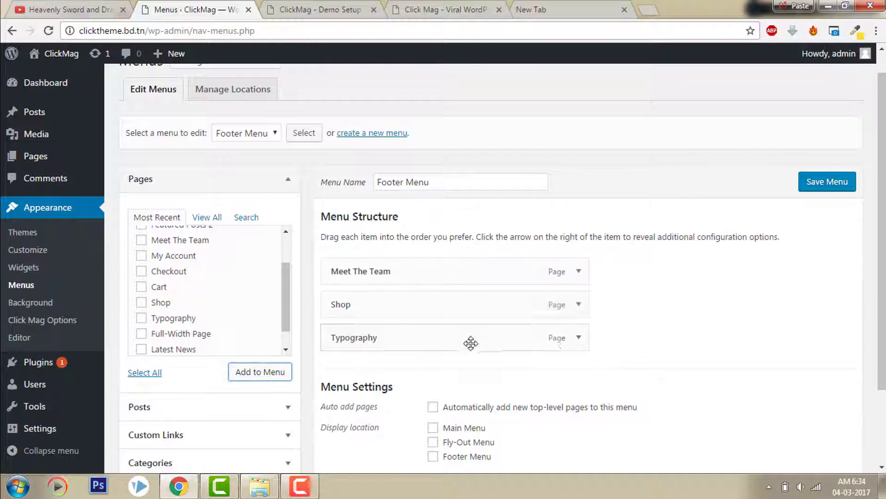
Step: Add the Culture and Style categories to the Footer Menu
{"action": "scroll", "coordinate": [762, 334], "scroll_direction": "down", "scroll_amount": 2}
{"action": "left_click", "coordinate": [192, 378]}
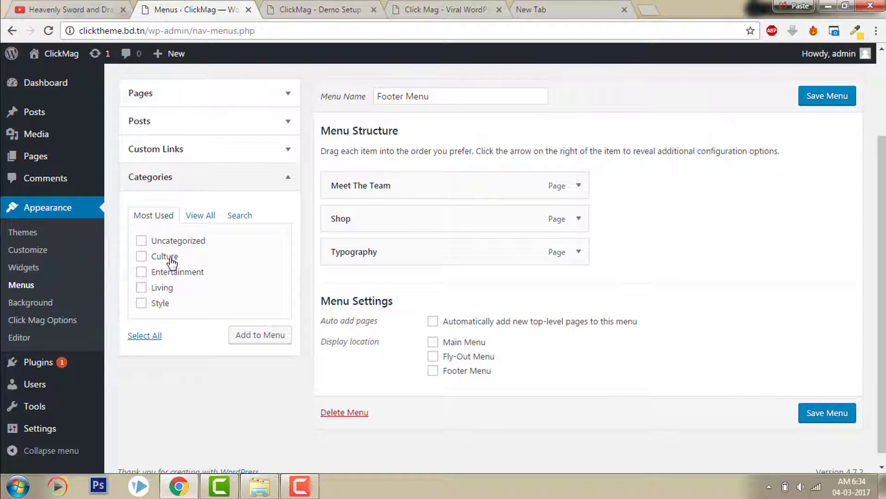
{"action": "left_click", "coordinate": [461, 6]}
{"action": "left_click", "coordinate": [167, 7]}
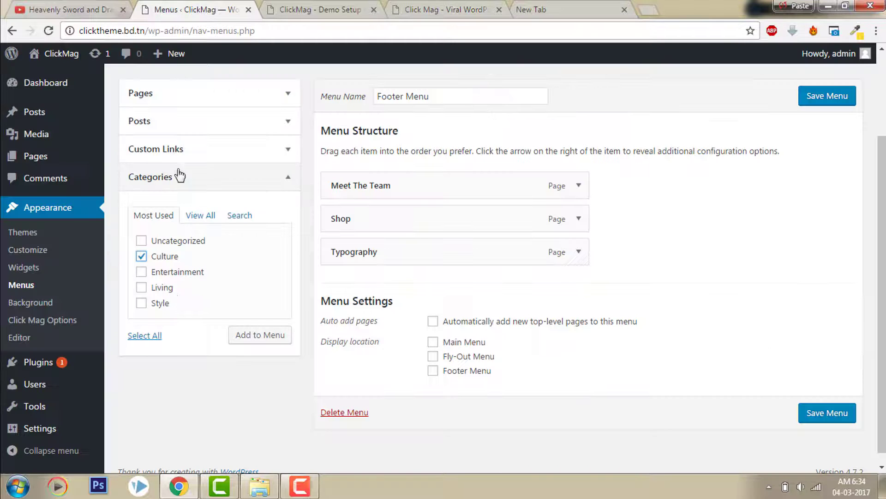
{"action": "left_click", "coordinate": [169, 303]}
{"action": "left_click", "coordinate": [259, 335]}
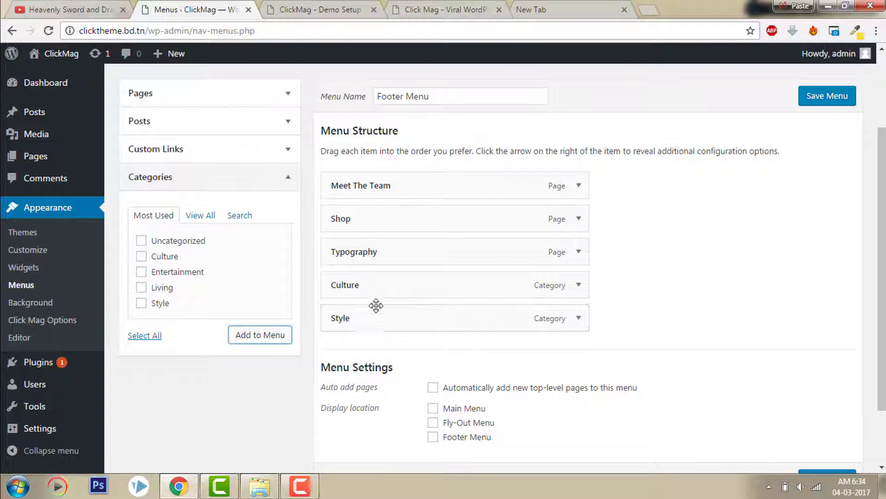
Step: Reorder the Footer Menu items as Style, Culture, Meet The Team, Typography, Shop
{"action": "left_click_drag", "start_coordinate": [389, 167], "coordinate": [368, 184]}
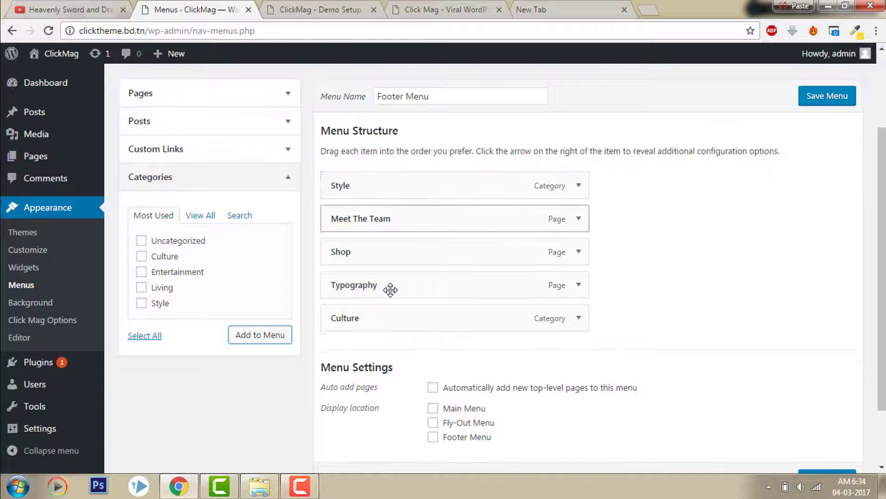
{"action": "left_click_drag", "start_coordinate": [377, 316], "coordinate": [387, 218]}
{"action": "left_click_drag", "start_coordinate": [366, 287], "coordinate": [367, 320]}
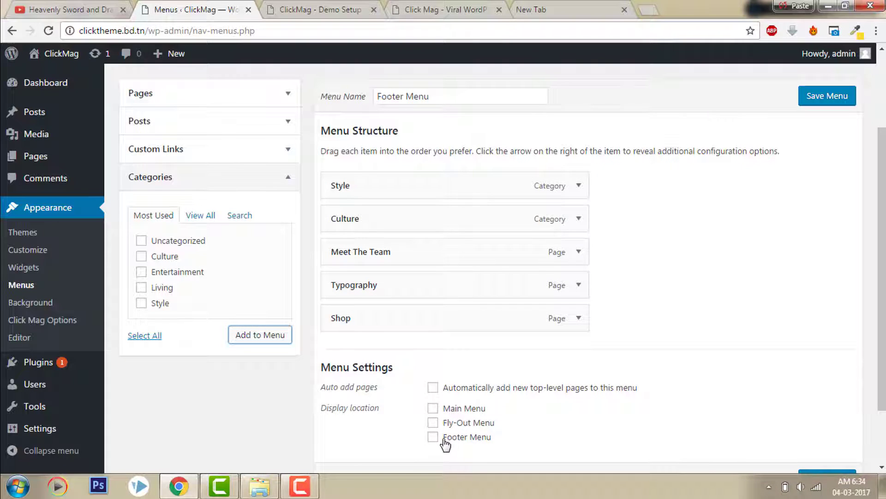
Step: Save the menu with the Footer Menu display location assigned, and reload the site's front page to check its footer links
{"action": "left_click", "coordinate": [433, 438]}
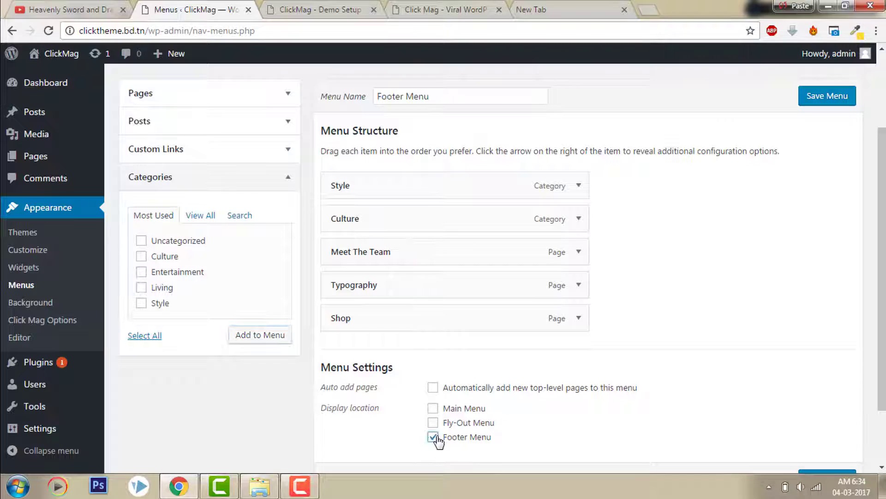
{"action": "scroll", "coordinate": [856, 421], "scroll_direction": "down", "scroll_amount": 2}
{"action": "left_click", "coordinate": [840, 410]}
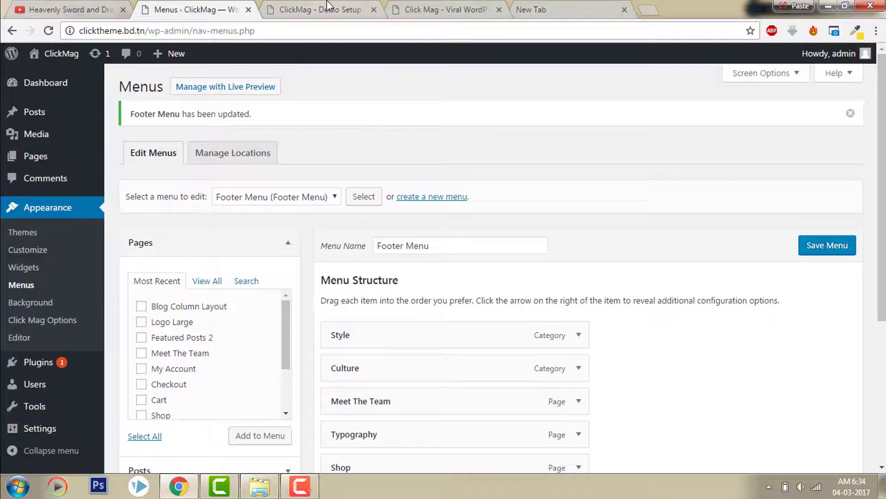
{"action": "left_click", "coordinate": [328, 6]}
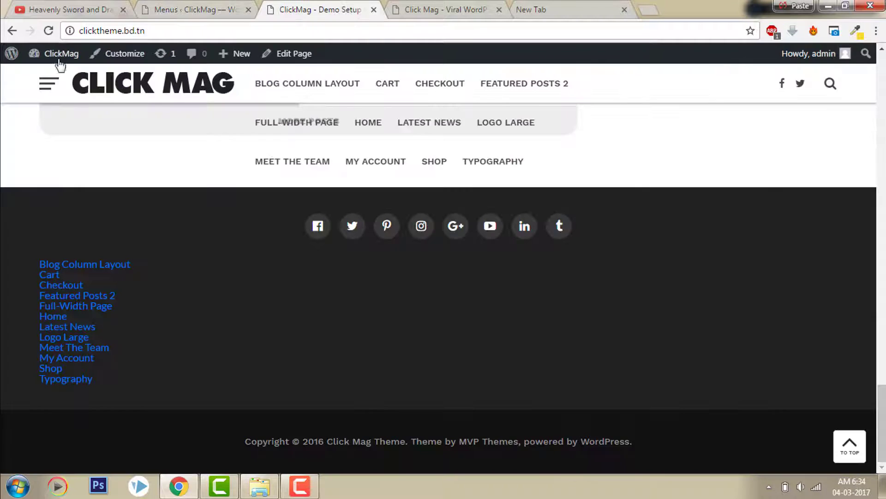
{"action": "left_click", "coordinate": [51, 30]}
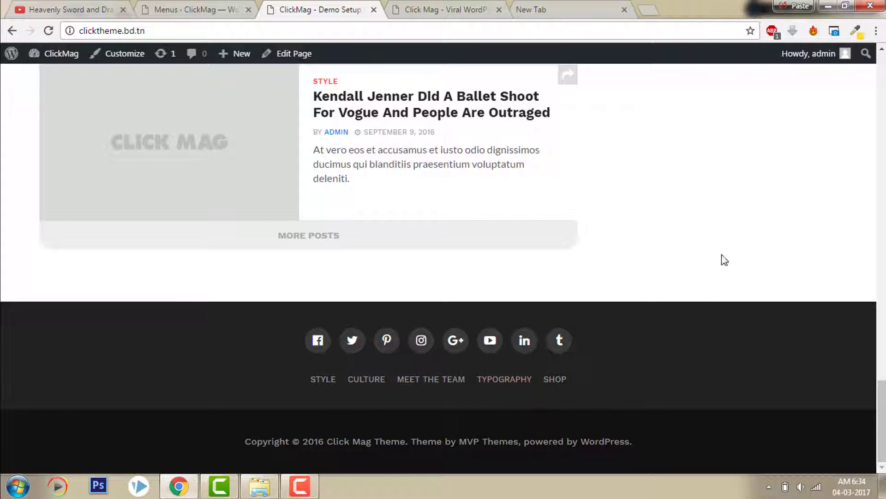
Step: Load the Main Menu for editing in the WordPress menu editor
{"action": "left_click", "coordinate": [217, 5]}
{"action": "left_click", "coordinate": [301, 197]}
{"action": "left_click", "coordinate": [270, 226]}
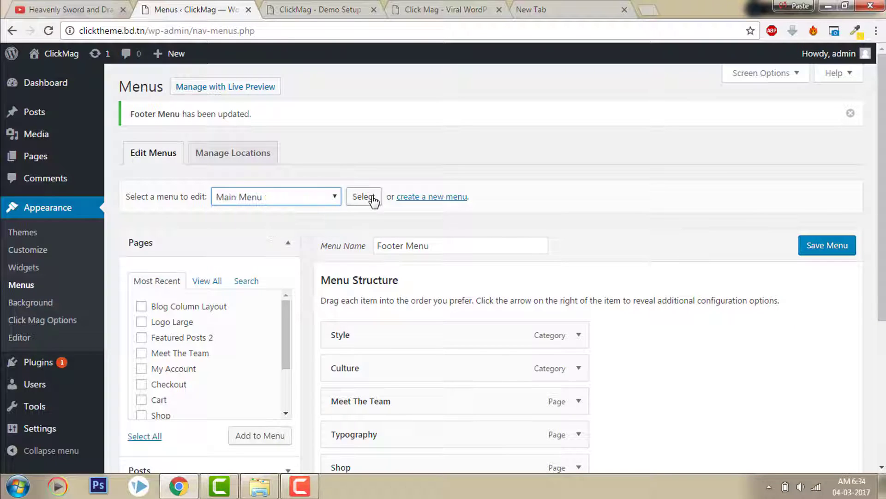
{"action": "left_click", "coordinate": [365, 197]}
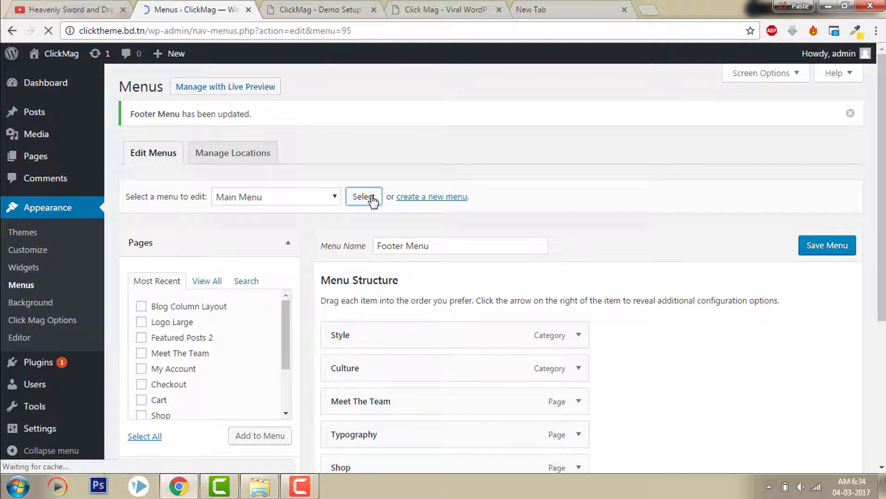
{"action": "scroll", "coordinate": [885, 199], "scroll_direction": "down", "scroll_amount": 1}
Step: Compare the header navigation on the site's front page with the theme demo's header navigation
{"action": "left_click", "coordinate": [344, 9]}
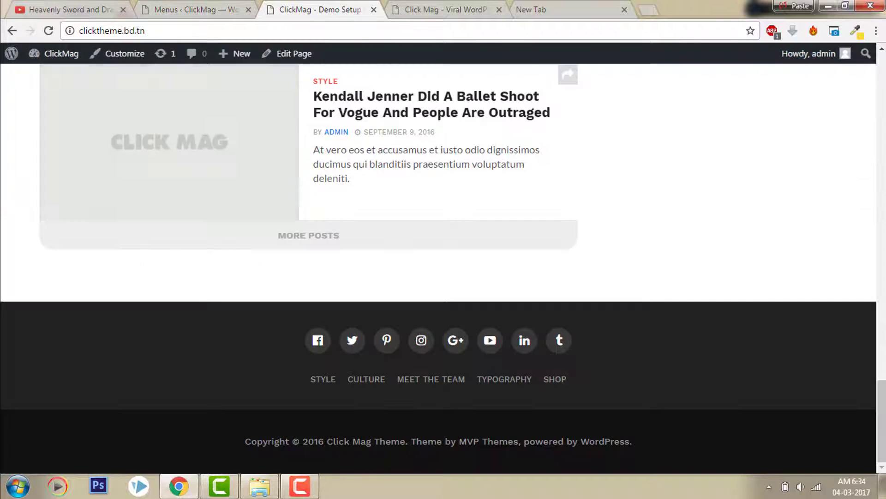
{"action": "scroll", "coordinate": [884, 336], "scroll_direction": "up", "scroll_amount": 20}
{"action": "mouse_move", "coordinate": [435, 96]}
{"action": "left_click", "coordinate": [446, 9]}
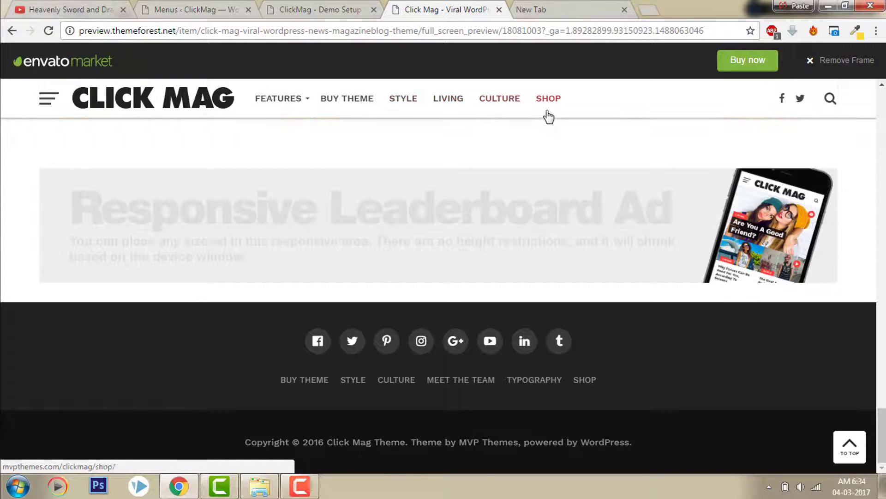
{"action": "left_click", "coordinate": [276, 5]}
{"action": "left_click", "coordinate": [217, 8]}
Step: Add the Culture, Entertainment, Living and Style categories and the Shop page to the Main Menu
{"action": "left_click_drag", "start_coordinate": [882, 254], "coordinate": [882, 267]}
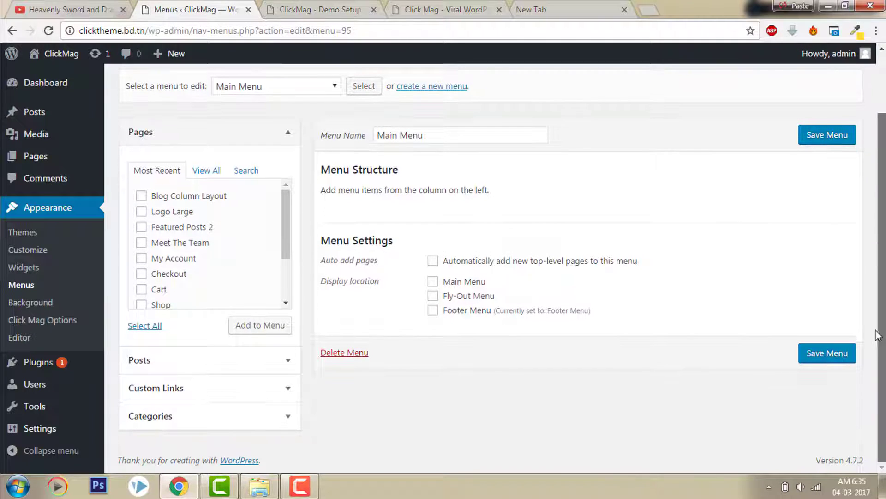
{"action": "left_click", "coordinate": [253, 413]}
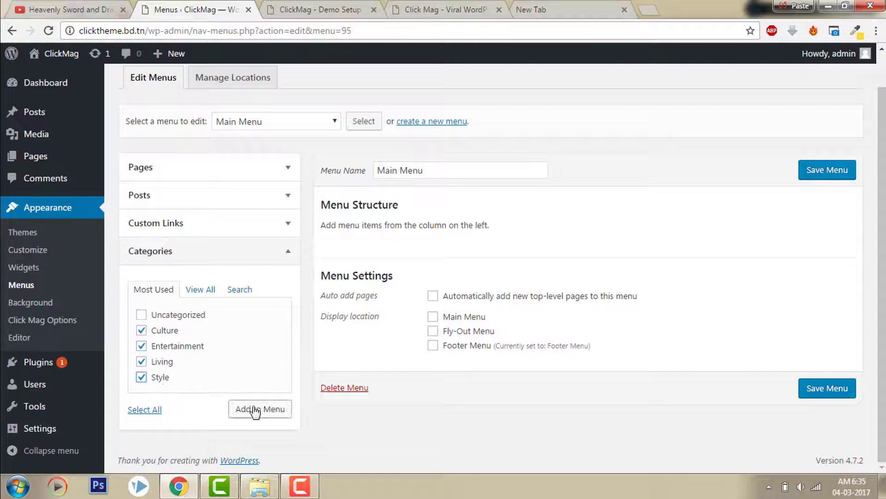
{"action": "scroll", "coordinate": [254, 412], "scroll_direction": "down", "scroll_amount": 1}
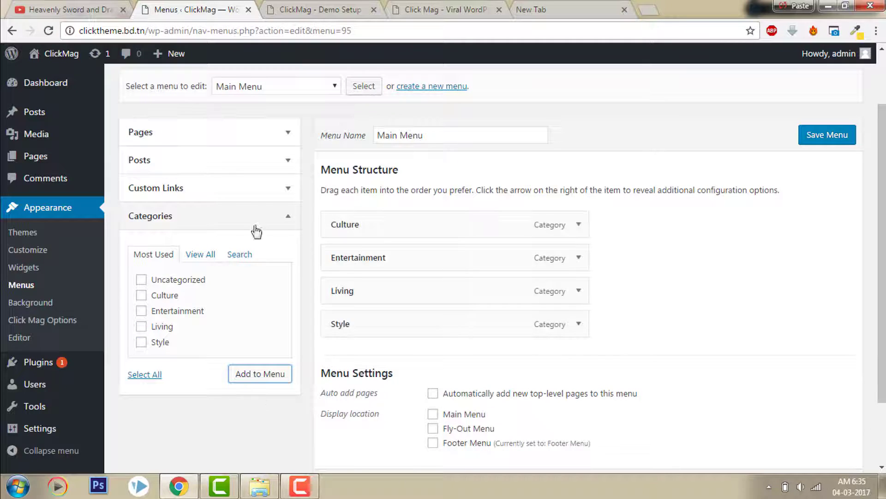
{"action": "left_click", "coordinate": [258, 140]}
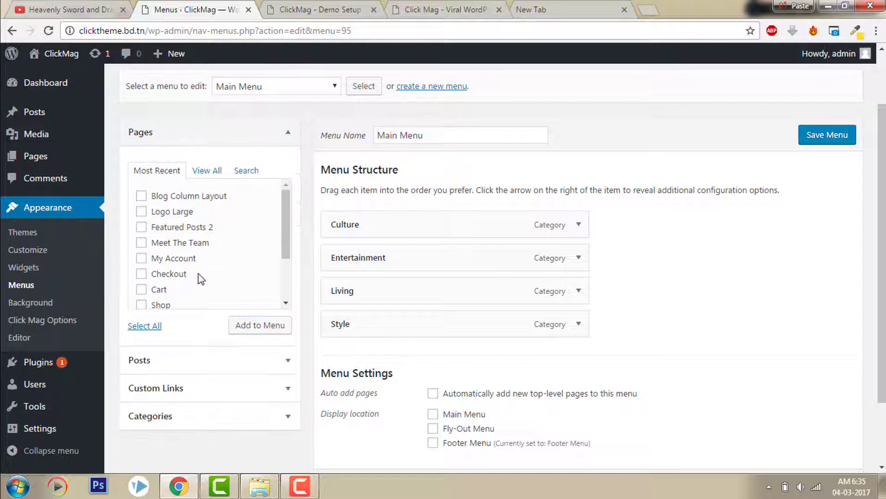
{"action": "left_click", "coordinate": [168, 305]}
{"action": "left_click_drag", "start_coordinate": [288, 232], "coordinate": [288, 287]}
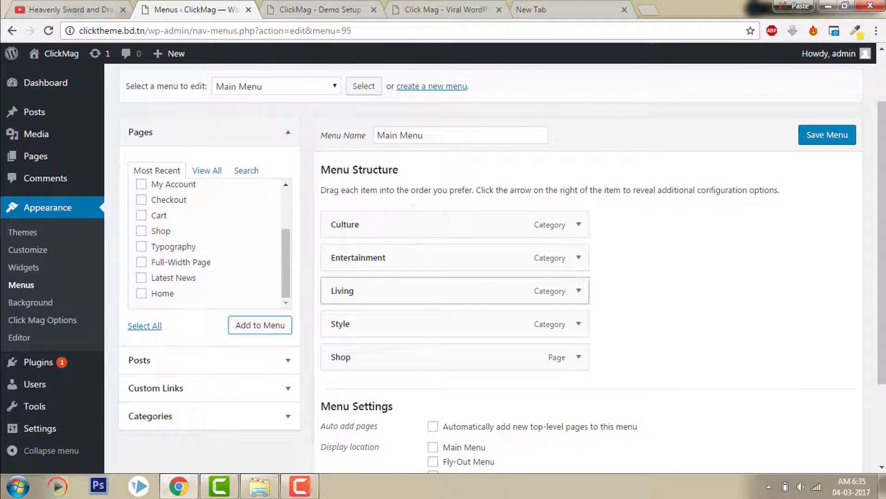
Step: Add a custom link named Features with the URL # to the Main Menu and move it above all other items
{"action": "scroll", "coordinate": [875, 252], "scroll_direction": "down", "scroll_amount": 3}
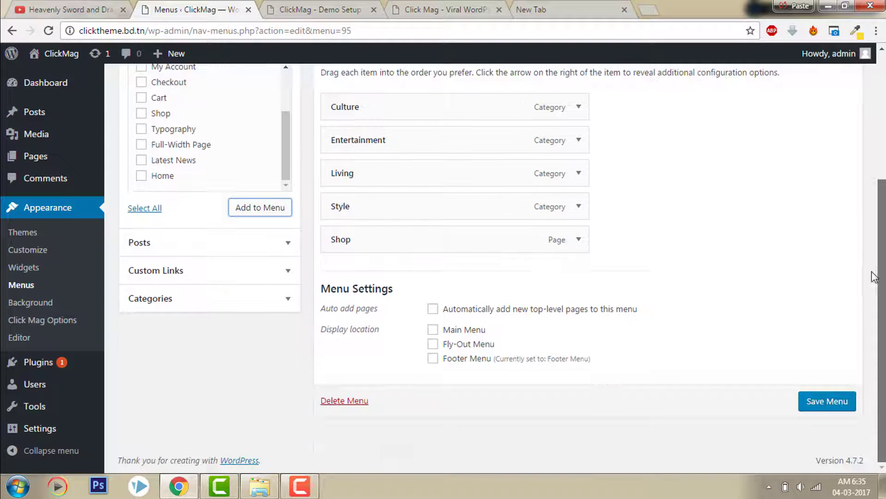
{"action": "left_click", "coordinate": [187, 272]}
{"action": "left_click", "coordinate": [232, 125]}
{"action": "mouse_move", "coordinate": [70, 114]}
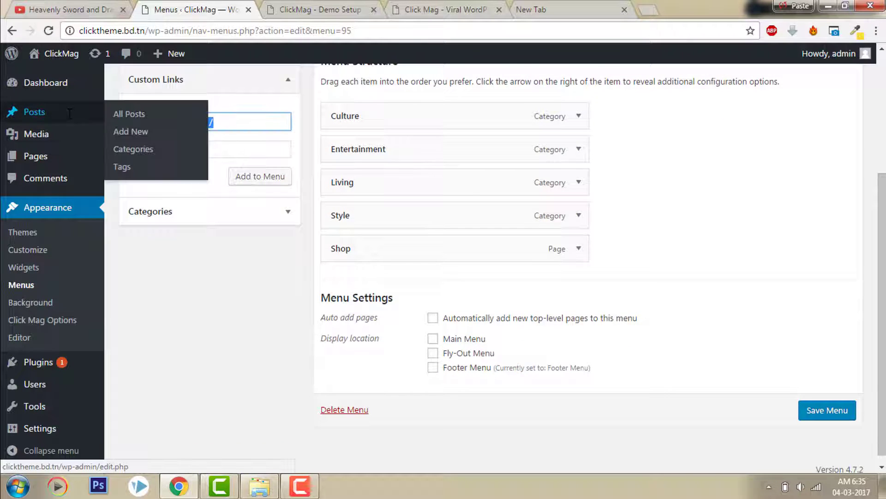
{"action": "type", "text": "#"}
{"action": "left_click", "coordinate": [252, 151]}
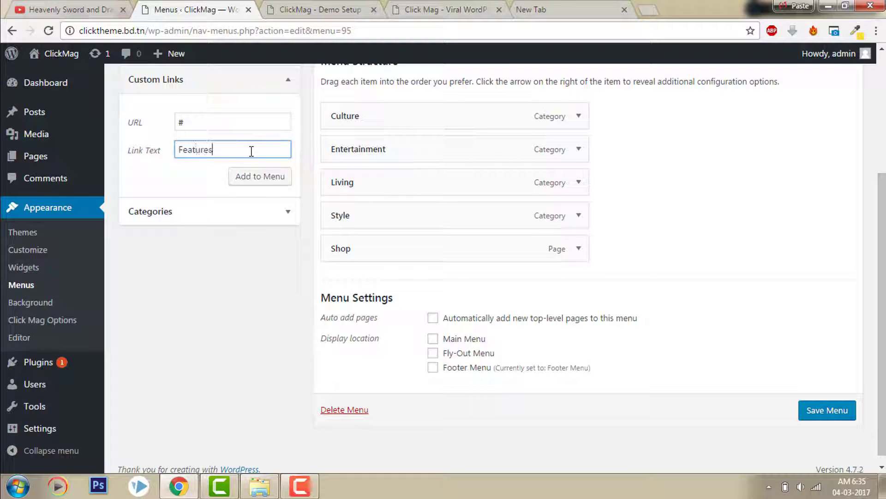
{"action": "left_click", "coordinate": [248, 182]}
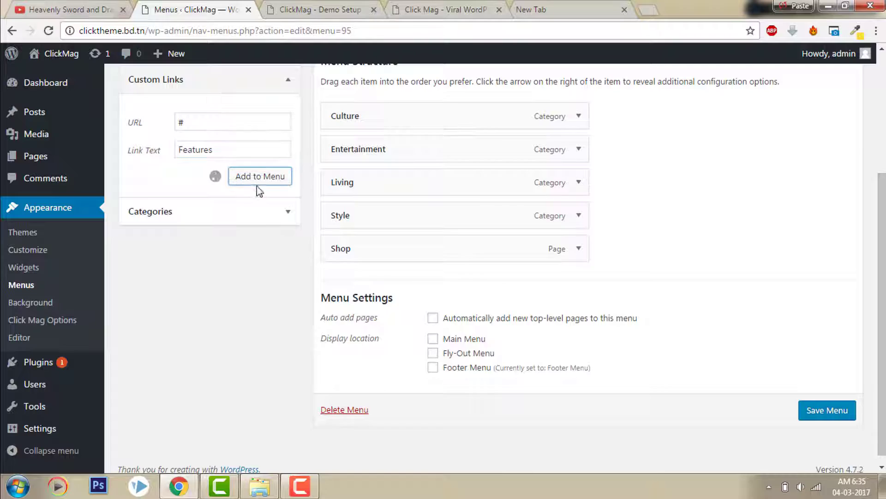
{"action": "left_click_drag", "start_coordinate": [384, 282], "coordinate": [417, 117]}
Step: Add the Blog Column Layout, Logo Large, Featured Posts 2, Checkout, Typography, Full-Width Page and Latest News pages to the Main Menu
{"action": "scroll", "coordinate": [884, 210], "scroll_direction": "up", "scroll_amount": 4}
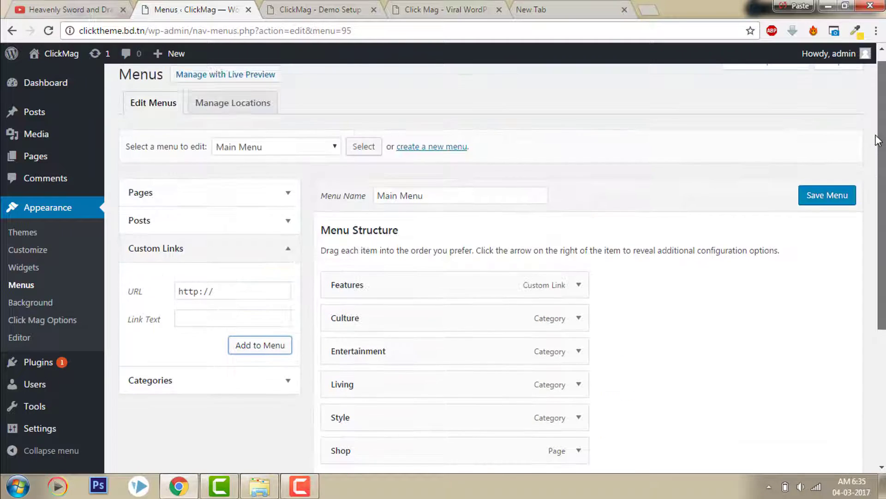
{"action": "left_click", "coordinate": [282, 205]}
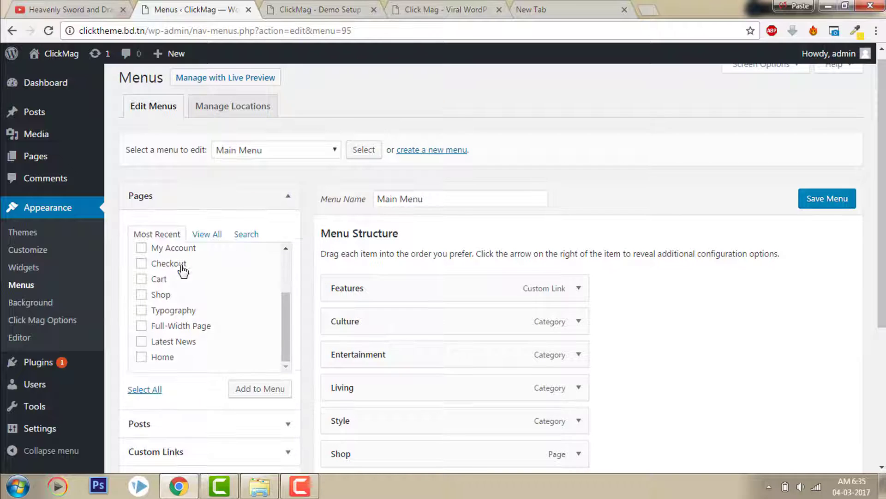
{"action": "left_click_drag", "start_coordinate": [284, 311], "coordinate": [283, 262]}
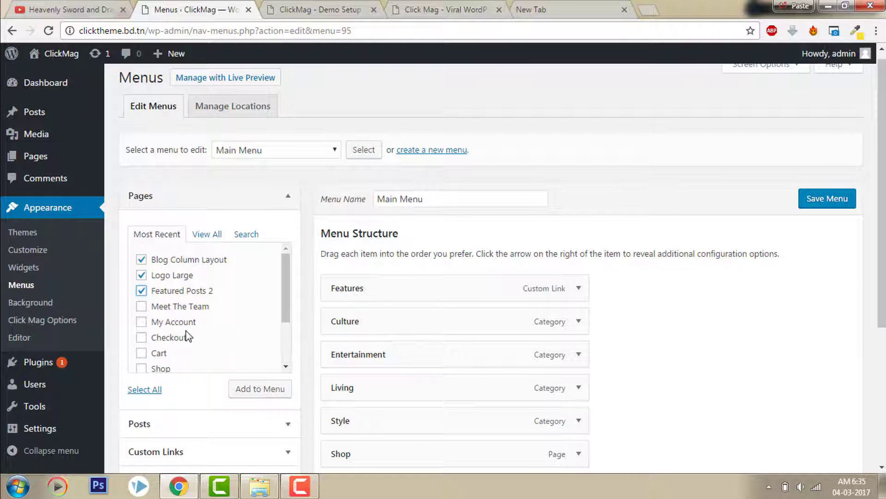
{"action": "left_click_drag", "start_coordinate": [283, 298], "coordinate": [227, 344]}
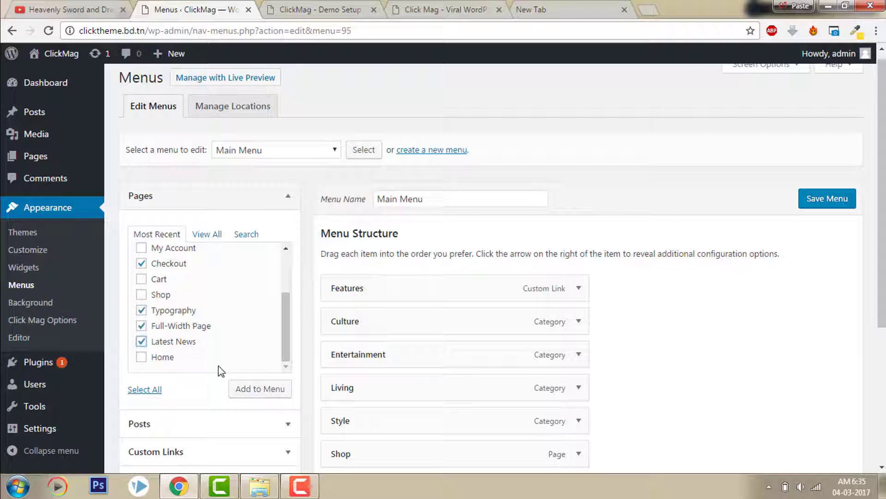
{"action": "left_click", "coordinate": [258, 390]}
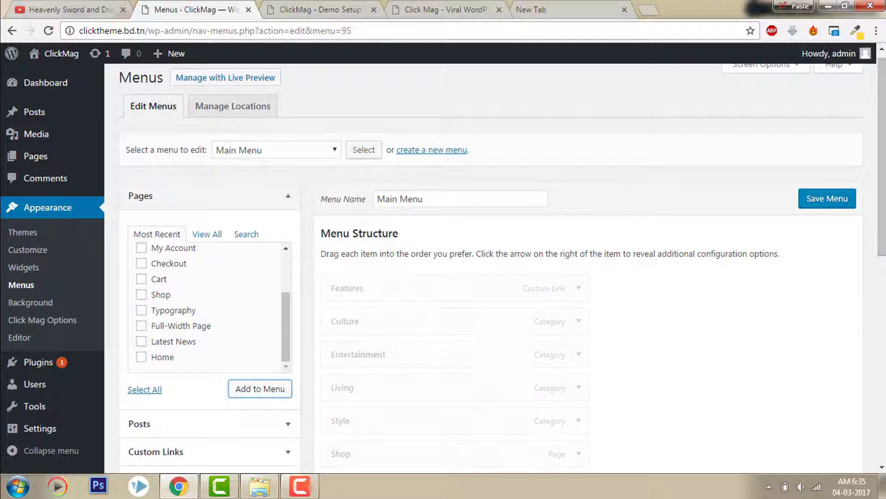
Step: Nest Blog Column Layout, Featured Posts 2, Logo Large, Checkout, Typography and Latest News as sub items under Features
{"action": "scroll", "coordinate": [378, 301], "scroll_direction": "down", "scroll_amount": 4}
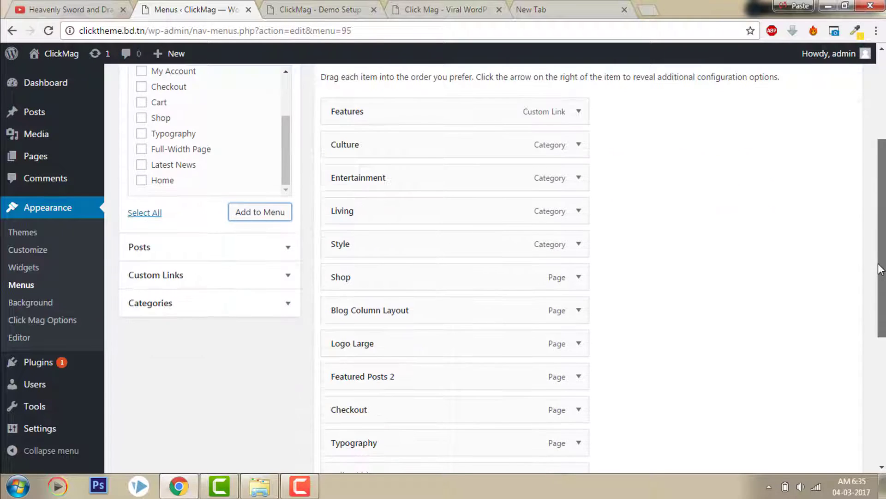
{"action": "left_click_drag", "start_coordinate": [379, 307], "coordinate": [412, 143]}
{"action": "left_click_drag", "start_coordinate": [396, 345], "coordinate": [405, 184]}
{"action": "left_click_drag", "start_coordinate": [371, 376], "coordinate": [396, 178]}
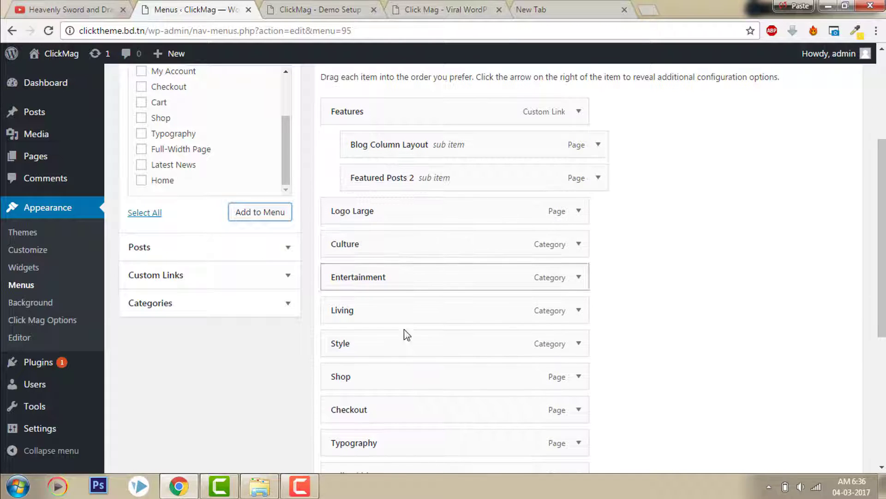
{"action": "left_click_drag", "start_coordinate": [365, 209], "coordinate": [387, 216]}
{"action": "left_click_drag", "start_coordinate": [388, 401], "coordinate": [416, 241]}
{"action": "left_click_drag", "start_coordinate": [405, 433], "coordinate": [457, 278]}
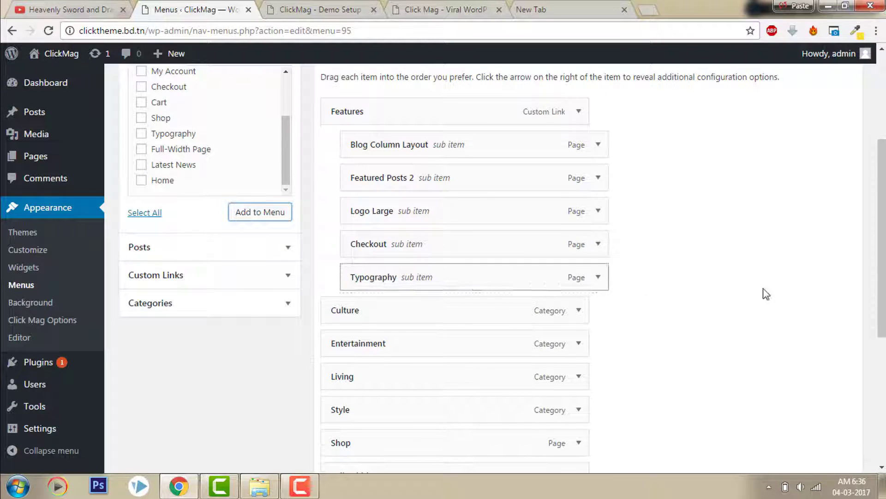
{"action": "scroll", "coordinate": [643, 295], "scroll_direction": "down", "scroll_amount": 3}
{"action": "left_click_drag", "start_coordinate": [418, 378], "coordinate": [441, 195]}
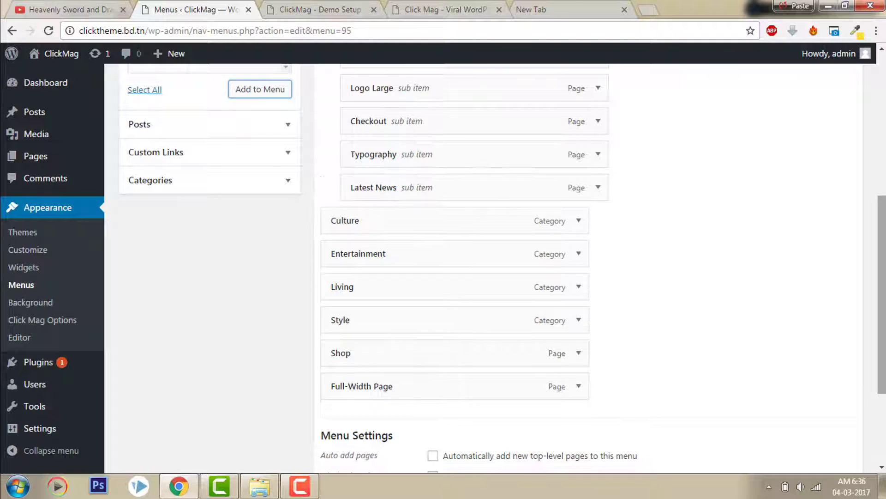
Step: Save the menu with the Main Menu and Fly-Out Menu display locations assigned, and reload the site's front page to check its navigation
{"action": "scroll", "coordinate": [882, 295], "scroll_direction": "up", "scroll_amount": 3}
{"action": "scroll", "coordinate": [467, 358], "scroll_direction": "down", "scroll_amount": 7}
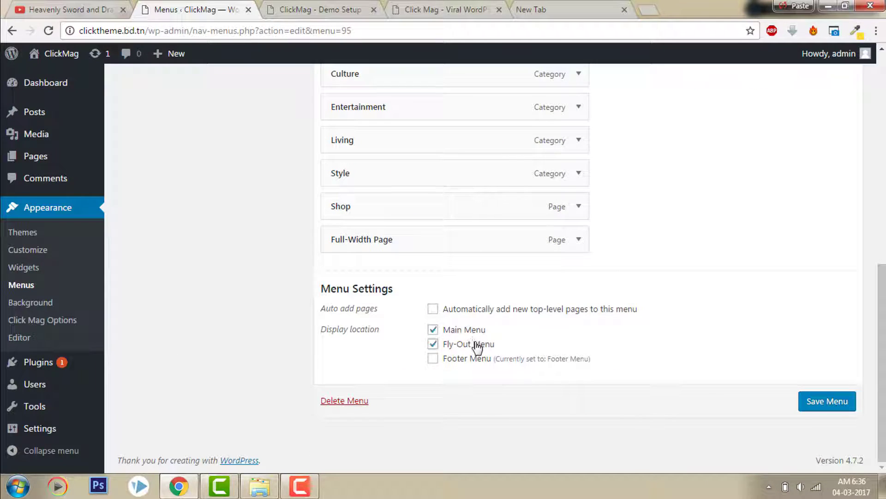
{"action": "left_click", "coordinate": [839, 402]}
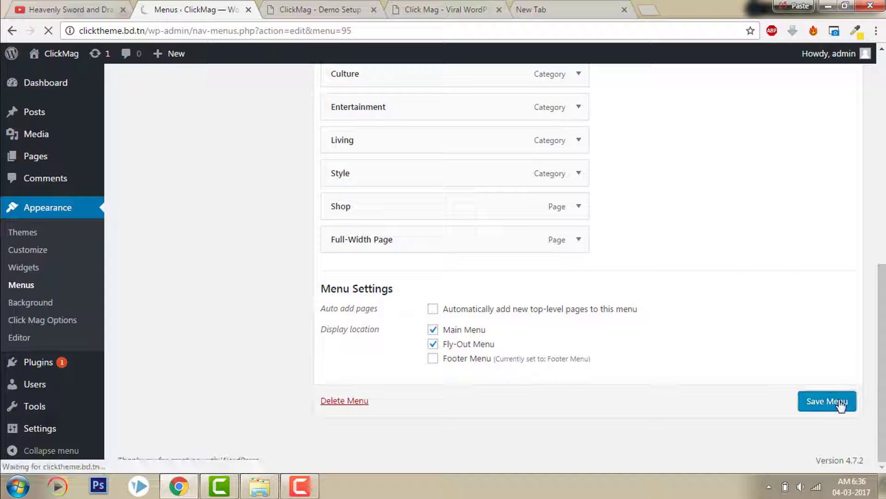
{"action": "left_click", "coordinate": [360, 9]}
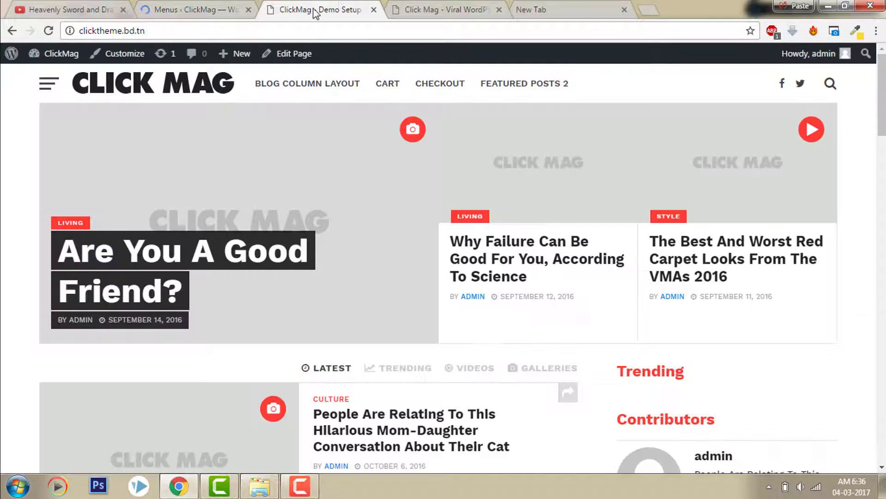
{"action": "left_click", "coordinate": [52, 29]}
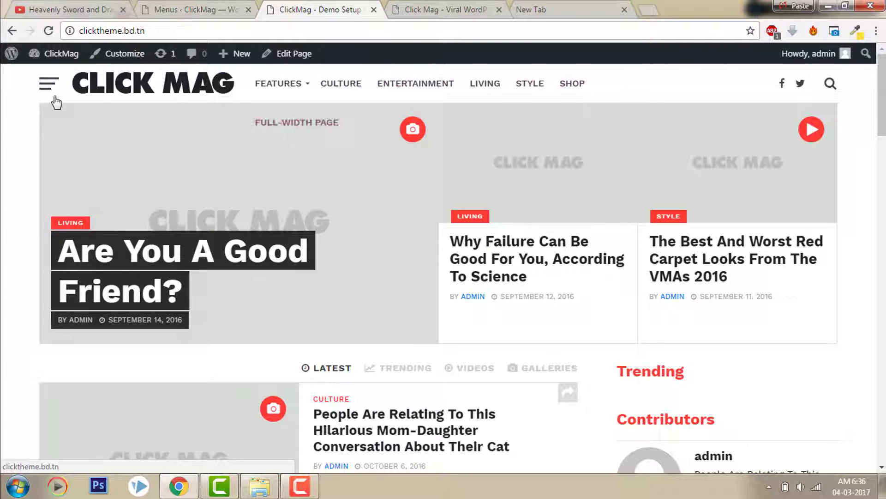
Step: Nest Full-Width Page as a sub item under Features, above Culture in the Main Menu, and save the menu
{"action": "left_click", "coordinate": [48, 84]}
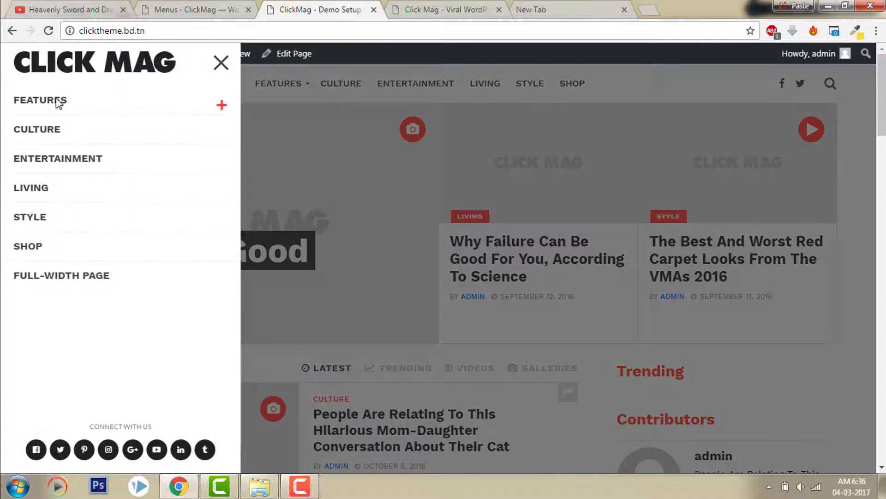
{"action": "left_click", "coordinate": [179, 7]}
{"action": "left_click_drag", "start_coordinate": [882, 140], "coordinate": [882, 290]}
{"action": "left_click_drag", "start_coordinate": [437, 388], "coordinate": [415, 229]}
{"action": "left_click_drag", "start_coordinate": [356, 226], "coordinate": [377, 227]}
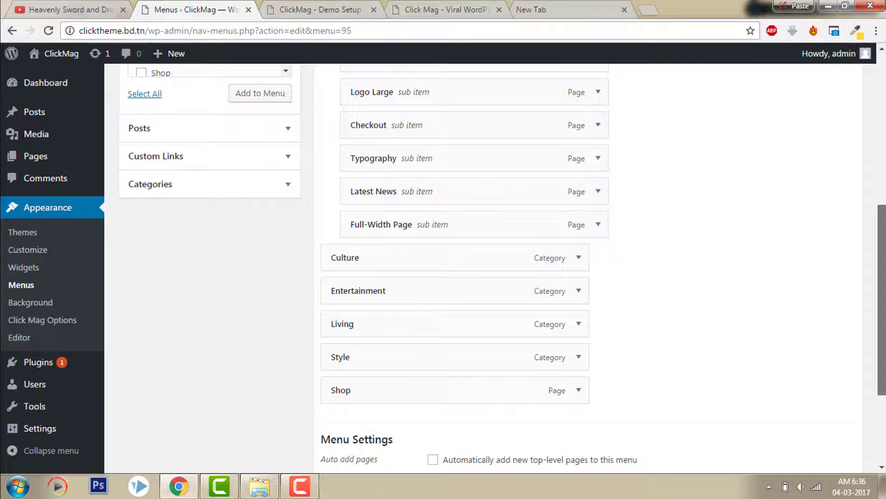
{"action": "left_click_drag", "start_coordinate": [881, 296], "coordinate": [882, 364]}
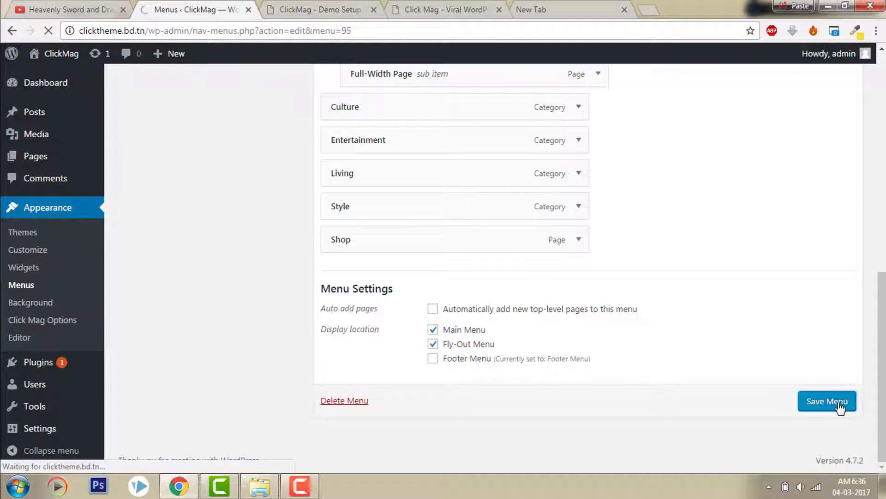
Step: Reload the site's front page and compare its navigation, footer and Trending sidebar with the theme's demo preview
{"action": "left_click", "coordinate": [318, 7]}
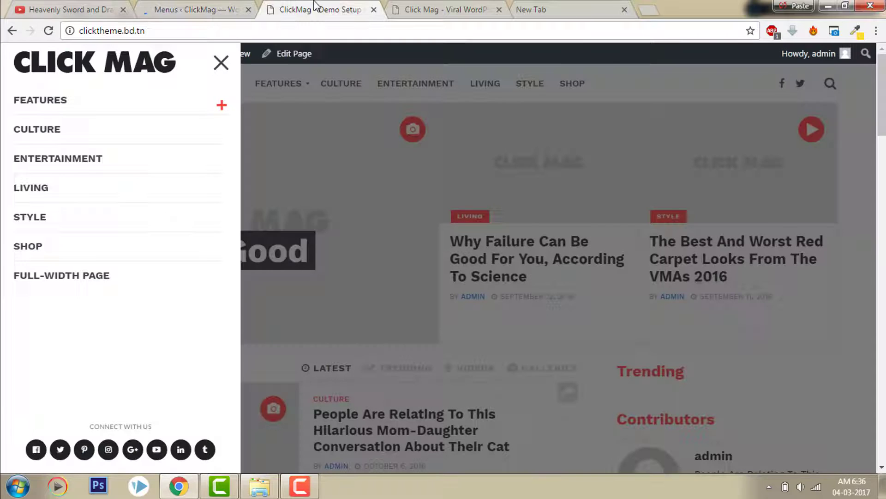
{"action": "left_click", "coordinate": [220, 63]}
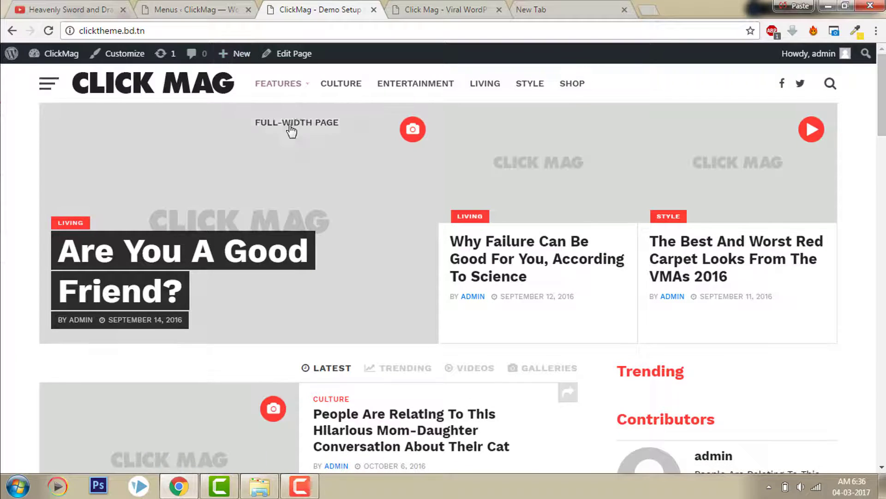
{"action": "left_click", "coordinate": [49, 31]}
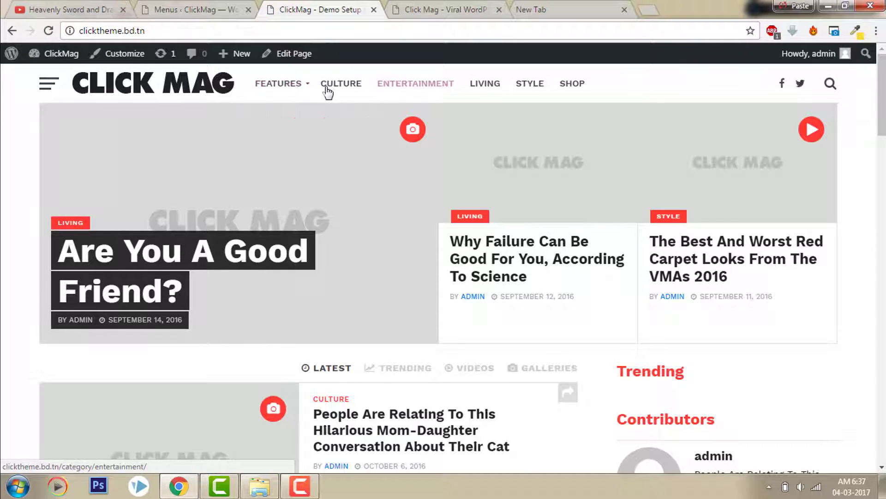
{"action": "left_click_drag", "start_coordinate": [880, 124], "coordinate": [880, 450]}
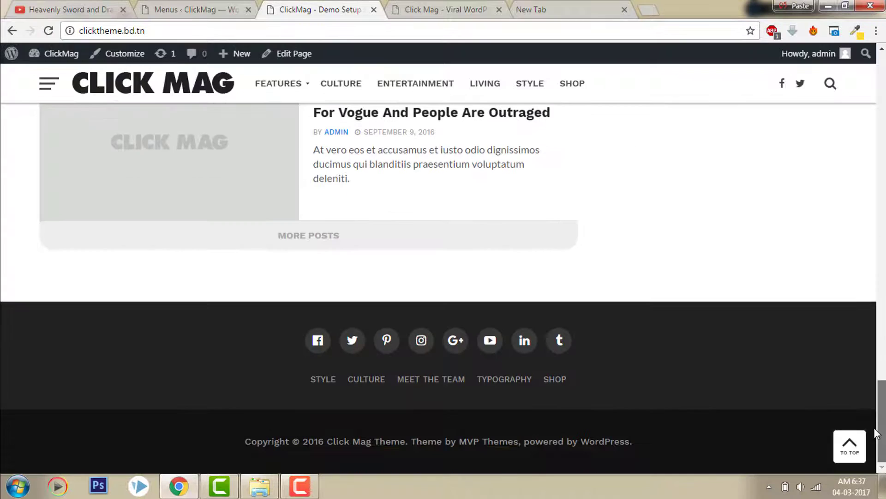
{"action": "left_click", "coordinate": [423, 8]}
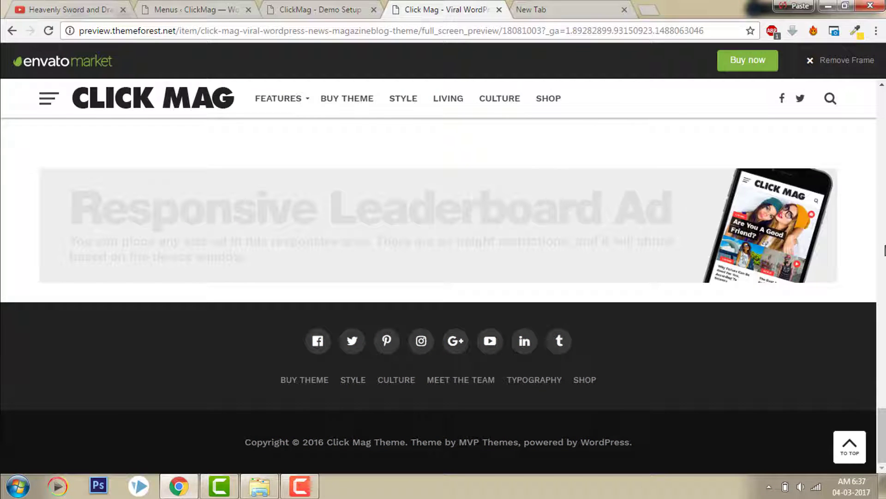
{"action": "left_click_drag", "start_coordinate": [883, 415], "coordinate": [874, 222]}
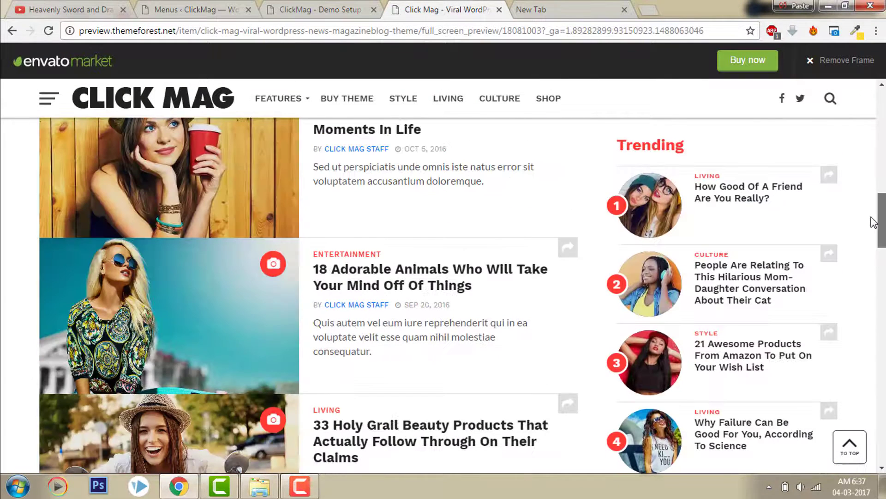
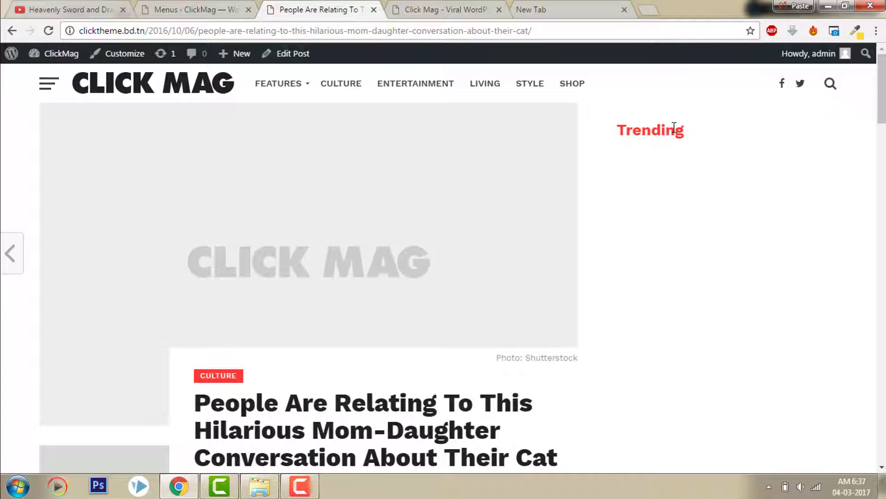
Step: Examine the post "People Are Relating To This Hilarious Mom-Daughter Conversation About Their Cat", including its second slide
{"action": "scroll", "coordinate": [717, 104], "scroll_direction": "down", "scroll_amount": 1}
{"action": "scroll", "coordinate": [718, 105], "scroll_direction": "up", "scroll_amount": 1}
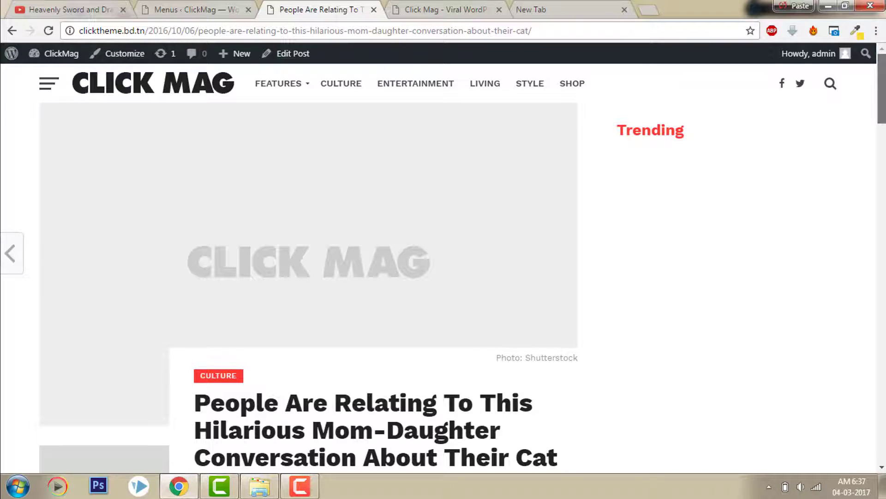
{"action": "scroll", "coordinate": [867, 165], "scroll_direction": "down", "scroll_amount": 7}
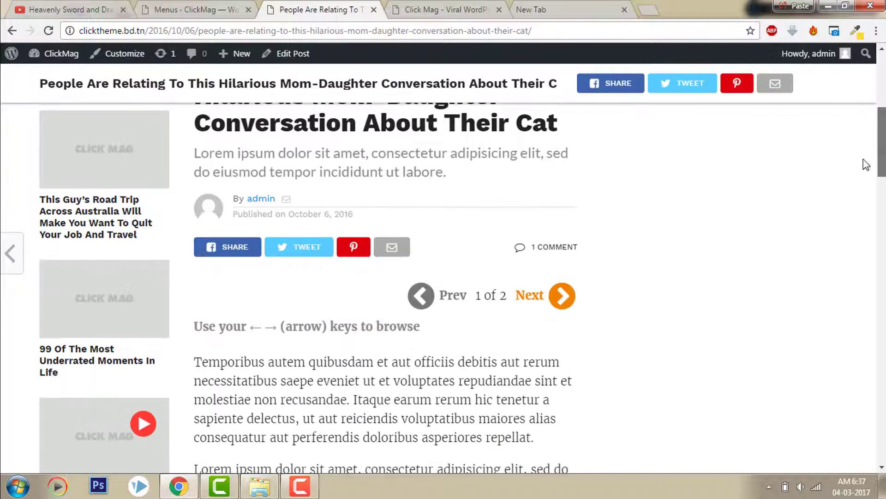
{"action": "left_click", "coordinate": [563, 300]}
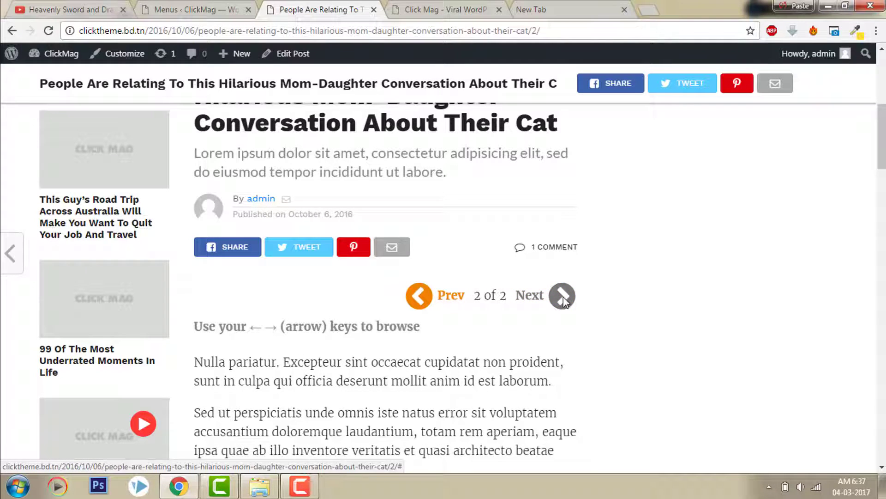
{"action": "left_click_drag", "start_coordinate": [881, 141], "coordinate": [861, 81]}
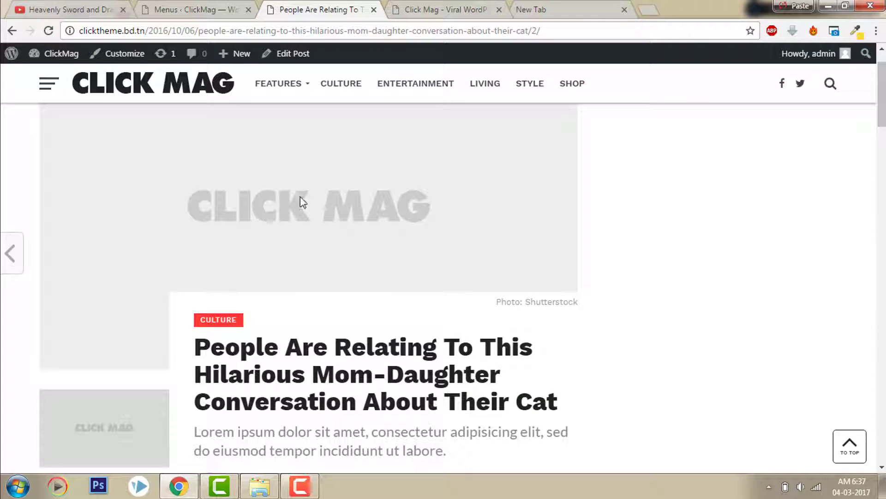
Step: Open the mom-daughter conversation post for editing and bring up the chooser for its featured image
{"action": "left_click", "coordinate": [301, 55]}
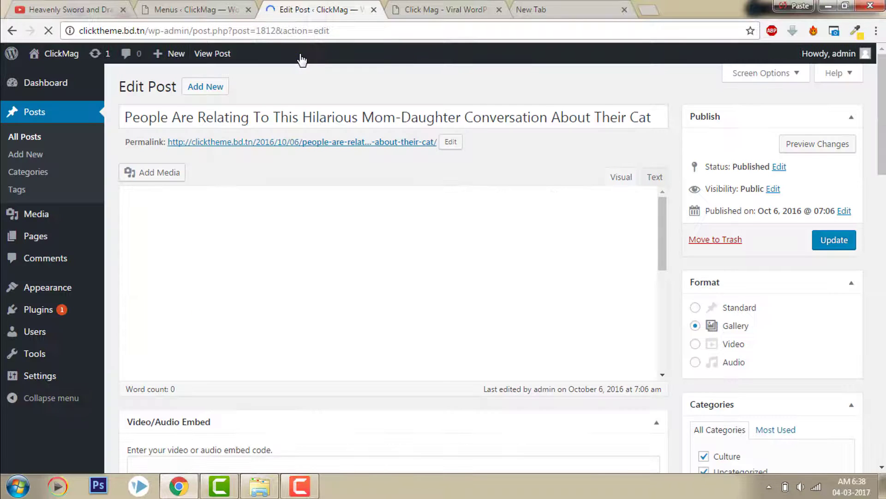
{"action": "scroll", "coordinate": [884, 349], "scroll_direction": "down", "scroll_amount": 5}
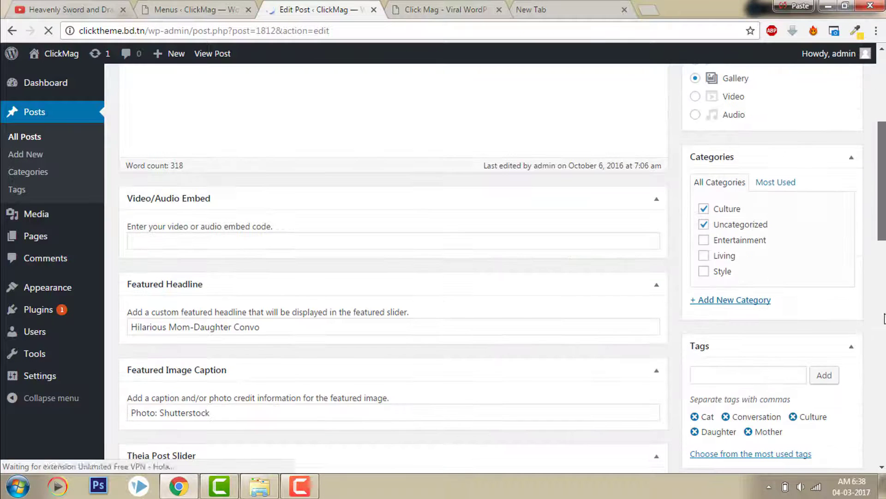
{"action": "scroll", "coordinate": [885, 348], "scroll_direction": "down", "scroll_amount": 3}
{"action": "scroll", "coordinate": [859, 336], "scroll_direction": "up", "scroll_amount": 1}
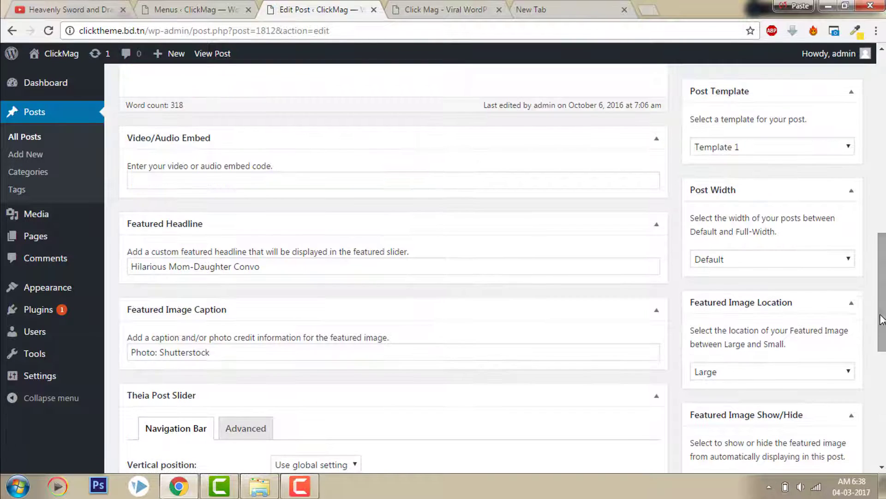
{"action": "scroll", "coordinate": [872, 378], "scroll_direction": "down", "scroll_amount": 3}
{"action": "scroll", "coordinate": [883, 406], "scroll_direction": "down", "scroll_amount": 4}
{"action": "left_click", "coordinate": [777, 350]}
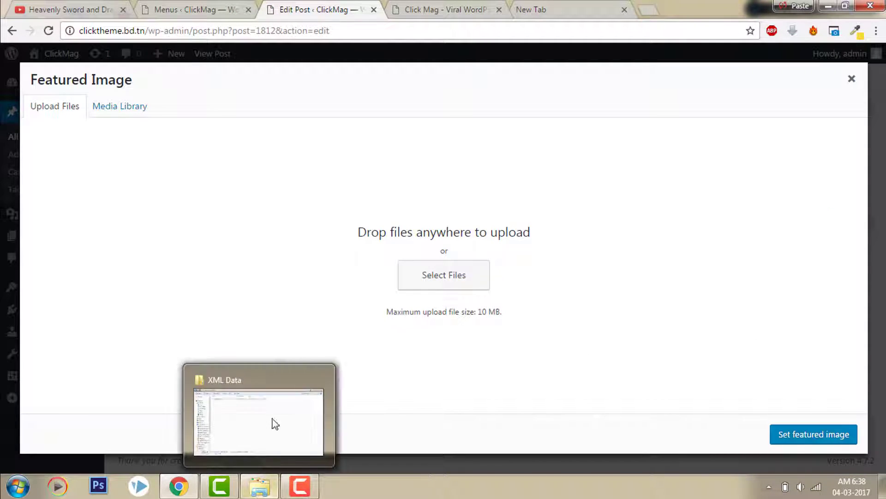
Step: Upload Screenshot_2.jpg from the Downloads folder, set it as the post's featured image and update the post
{"action": "left_click", "coordinate": [270, 490]}
{"action": "left_click", "coordinate": [54, 154]}
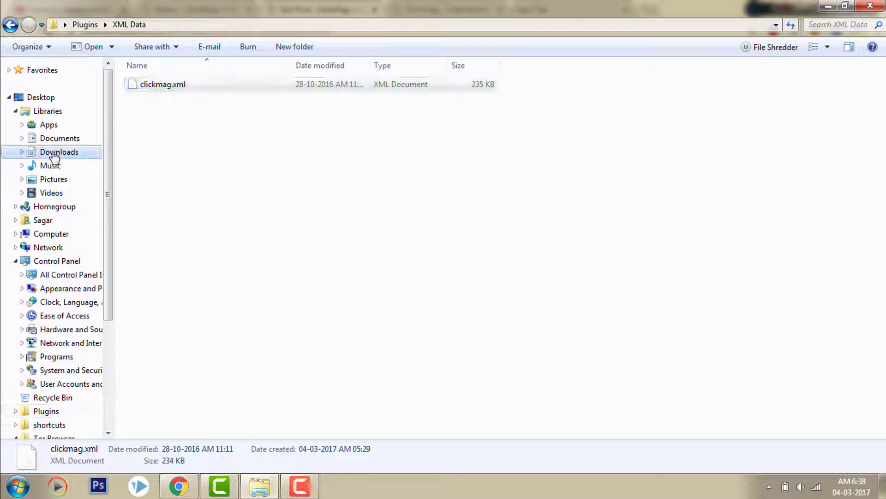
{"action": "left_click_drag", "start_coordinate": [320, 167], "coordinate": [885, 272]}
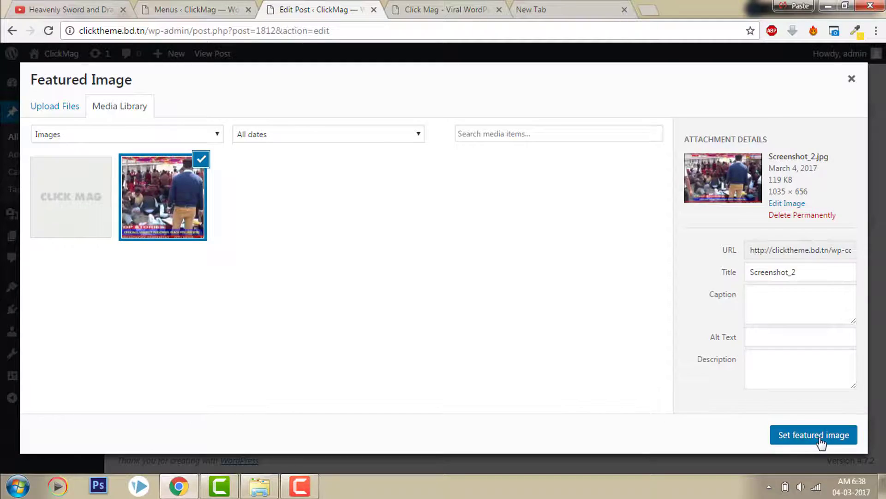
{"action": "left_click", "coordinate": [819, 436]}
{"action": "left_click_drag", "start_coordinate": [881, 407], "coordinate": [878, 115]}
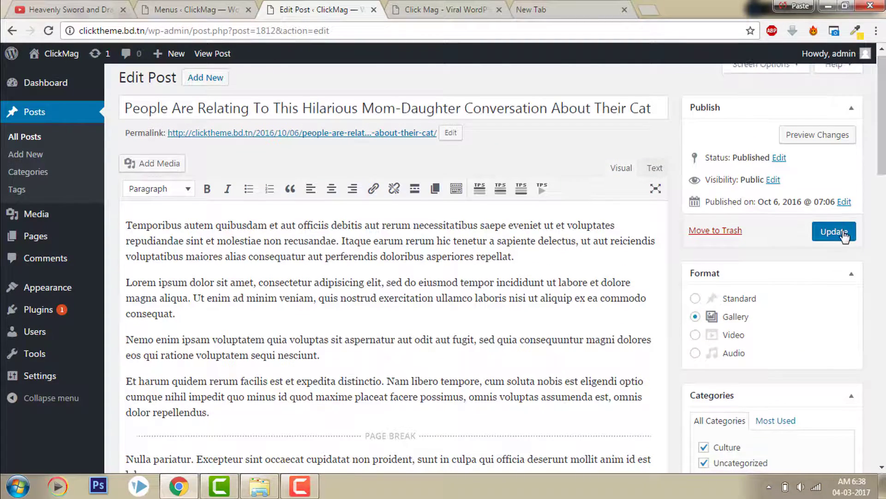
{"action": "left_click", "coordinate": [833, 230]}
Step: View the updated post on the site and check how its featured image and article layout display
{"action": "left_click", "coordinate": [494, 6]}
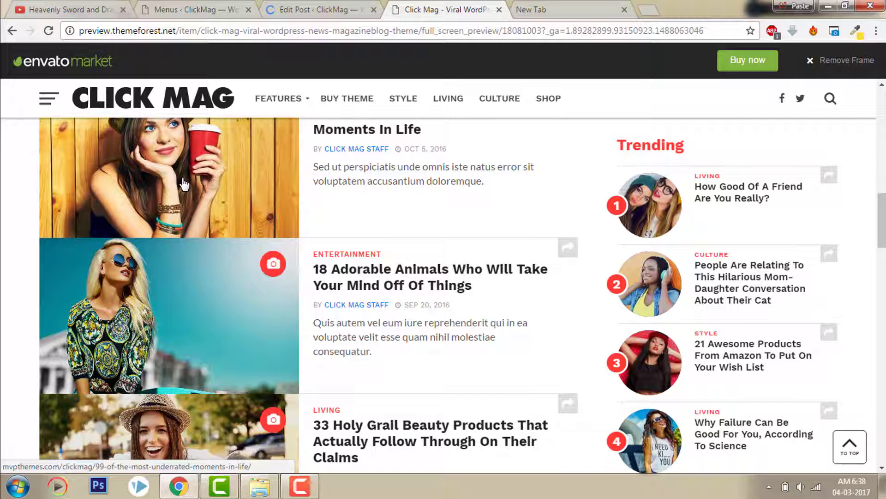
{"action": "left_click", "coordinate": [279, 7]}
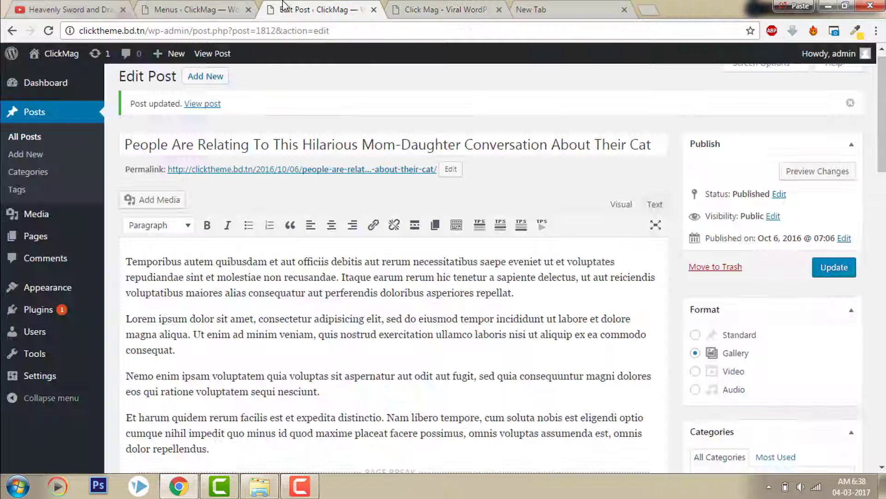
{"action": "left_click", "coordinate": [203, 106]}
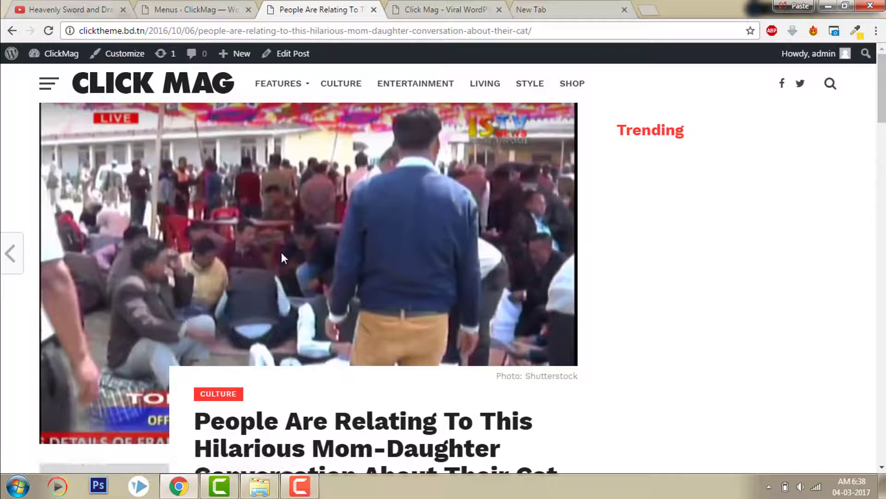
{"action": "scroll", "coordinate": [867, 364], "scroll_direction": "down", "scroll_amount": 10}
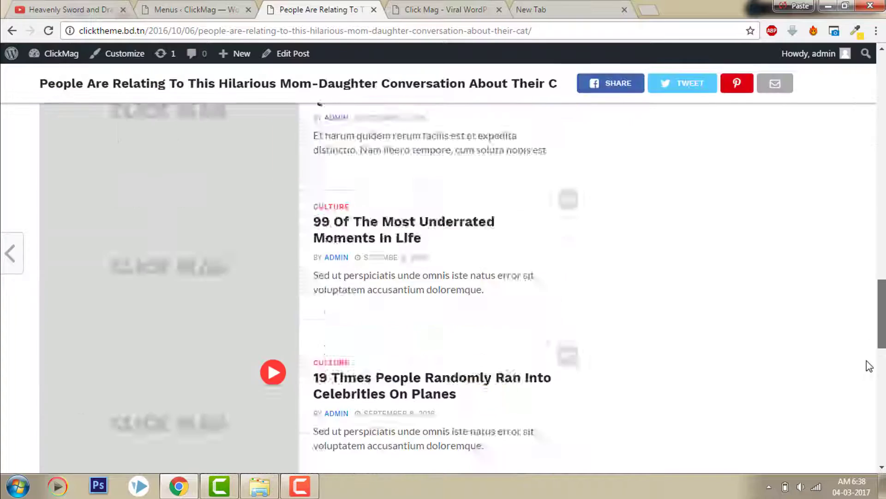
{"action": "scroll", "coordinate": [870, 123], "scroll_direction": "up", "scroll_amount": 10}
{"action": "scroll", "coordinate": [870, 122], "scroll_direction": "up", "scroll_amount": 3}
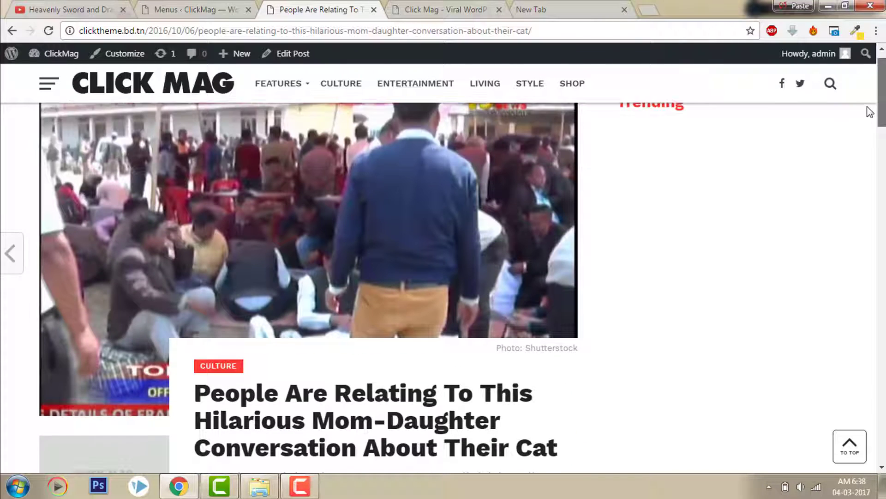
Step: Return to the site's front page and look through the latest posts for their thumbnails
{"action": "left_click", "coordinate": [207, 89]}
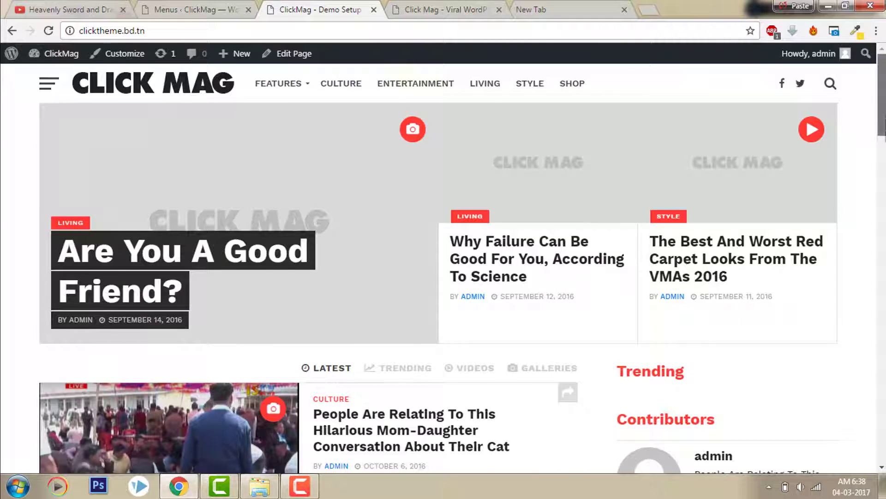
{"action": "mouse_move", "coordinate": [882, 74]}
{"action": "left_mouse_down"}
{"action": "mouse_move", "coordinate": [880, 192]}
{"action": "mouse_move", "coordinate": [880, 90]}
{"action": "left_mouse_up"}
{"action": "left_click", "coordinate": [877, 221]}
{"action": "scroll", "coordinate": [861, 404], "scroll_direction": "down", "scroll_amount": 20}
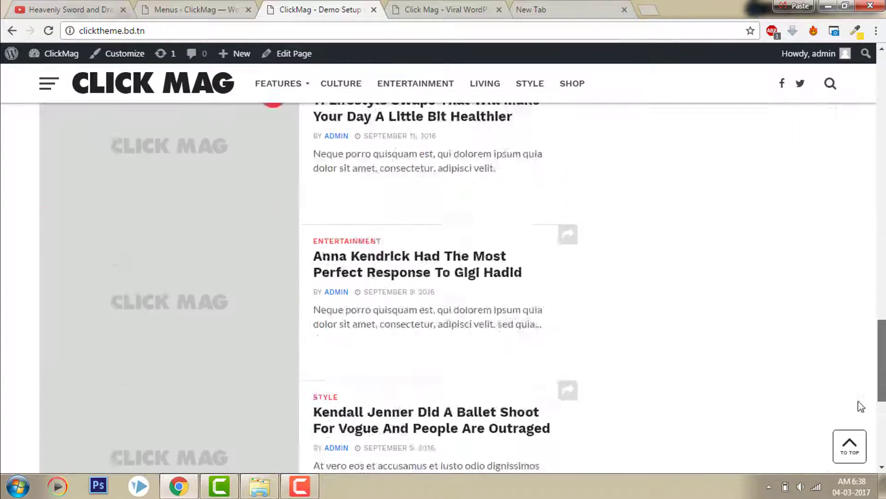
{"action": "scroll", "coordinate": [858, 205], "scroll_direction": "up", "scroll_amount": 4}
{"action": "scroll", "coordinate": [858, 205], "scroll_direction": "up", "scroll_amount": 15}
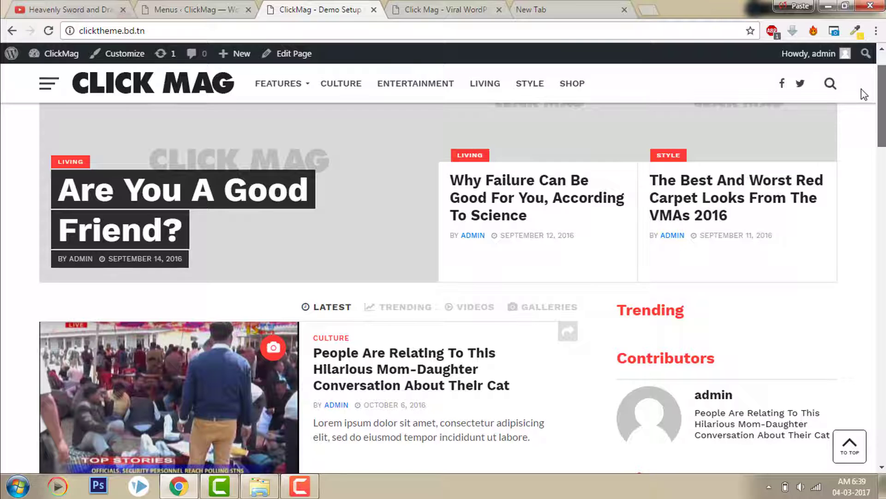
Step: Check the front page's Trending, Videos and Galleries post lists
{"action": "left_click", "coordinate": [394, 308]}
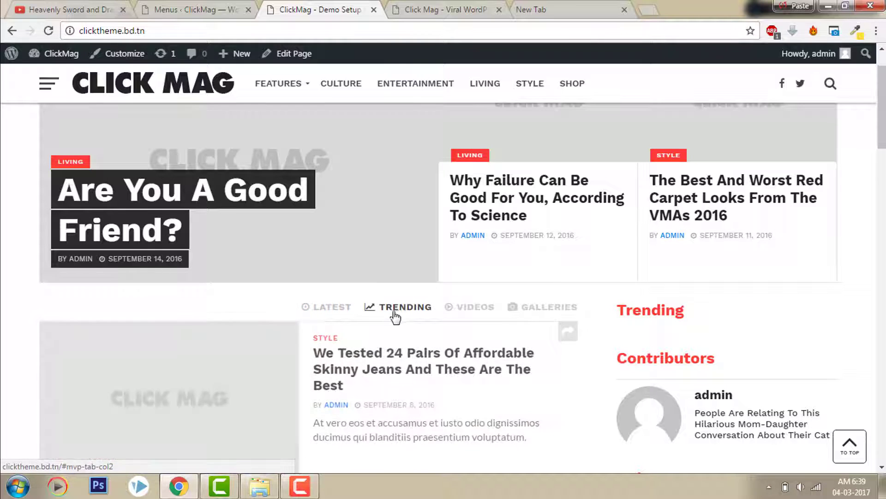
{"action": "left_click", "coordinate": [471, 308]}
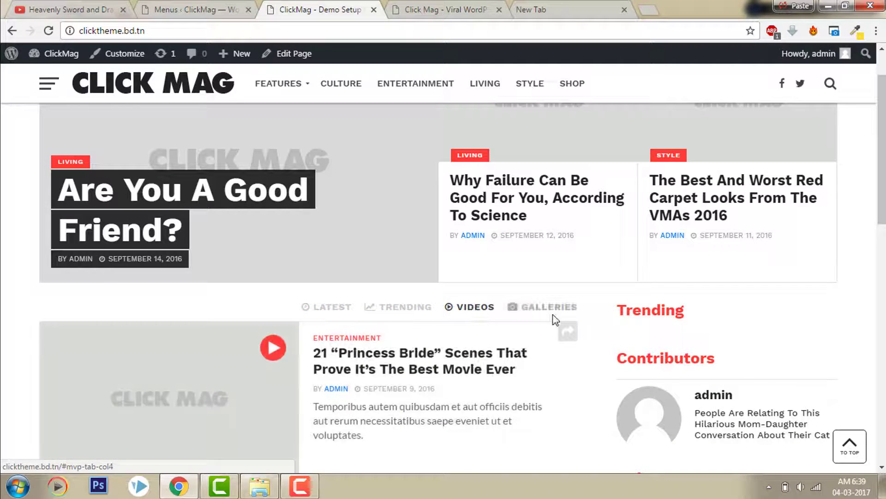
{"action": "left_click", "coordinate": [554, 314]}
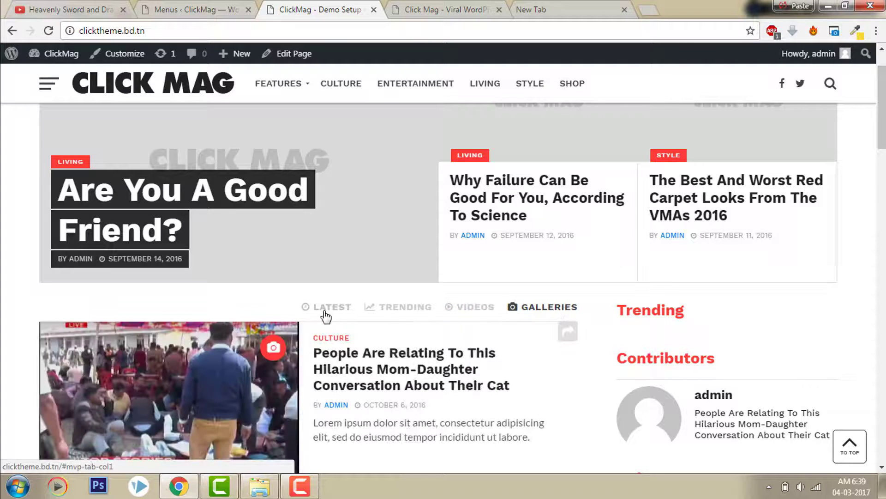
{"action": "scroll", "coordinate": [884, 98], "scroll_direction": "up", "scroll_amount": 2}
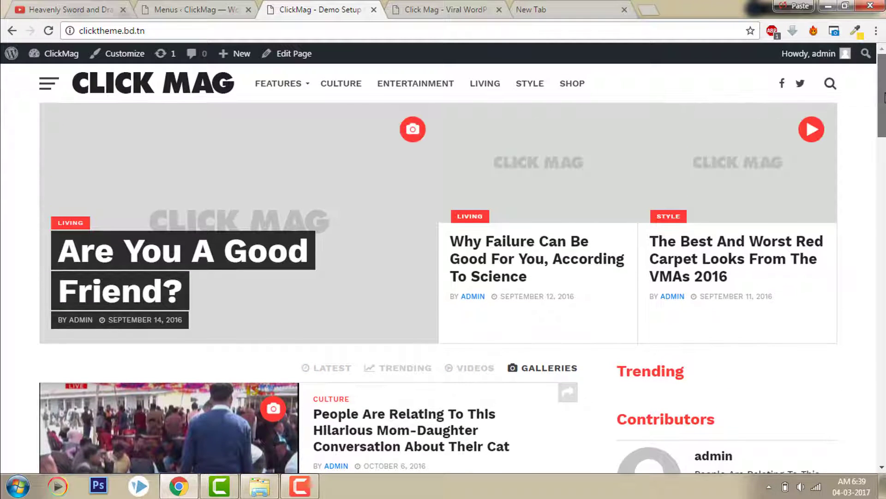